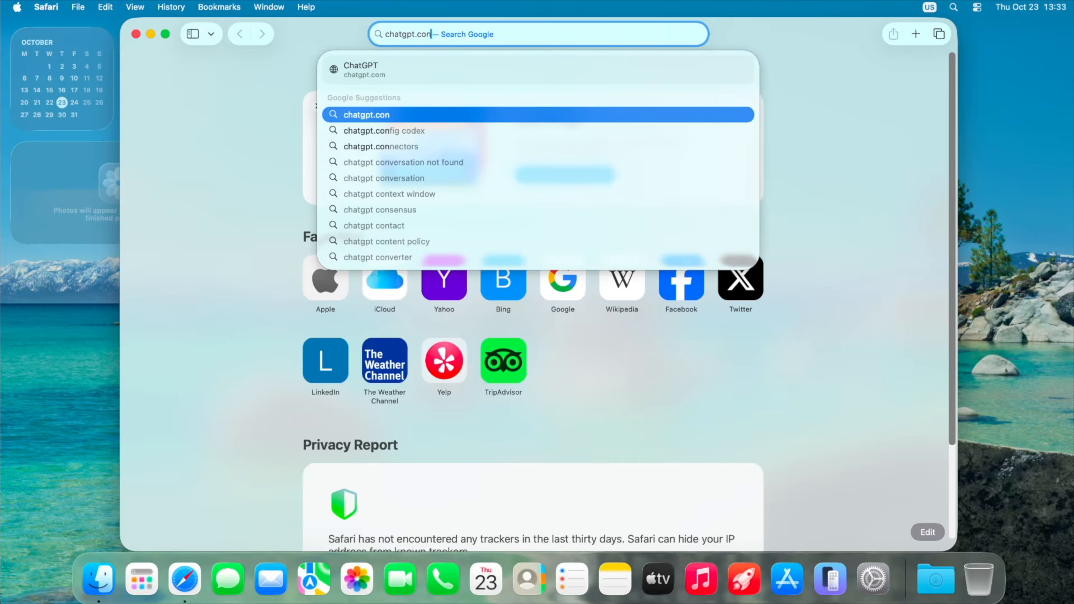
key(BackSpace)
text(m)
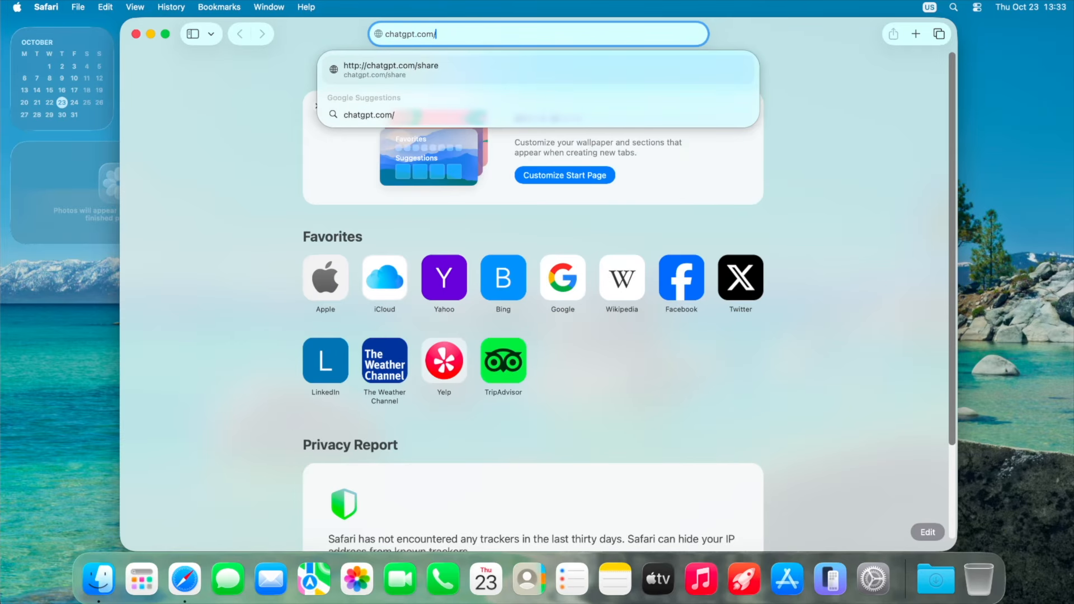
text(/atlas)
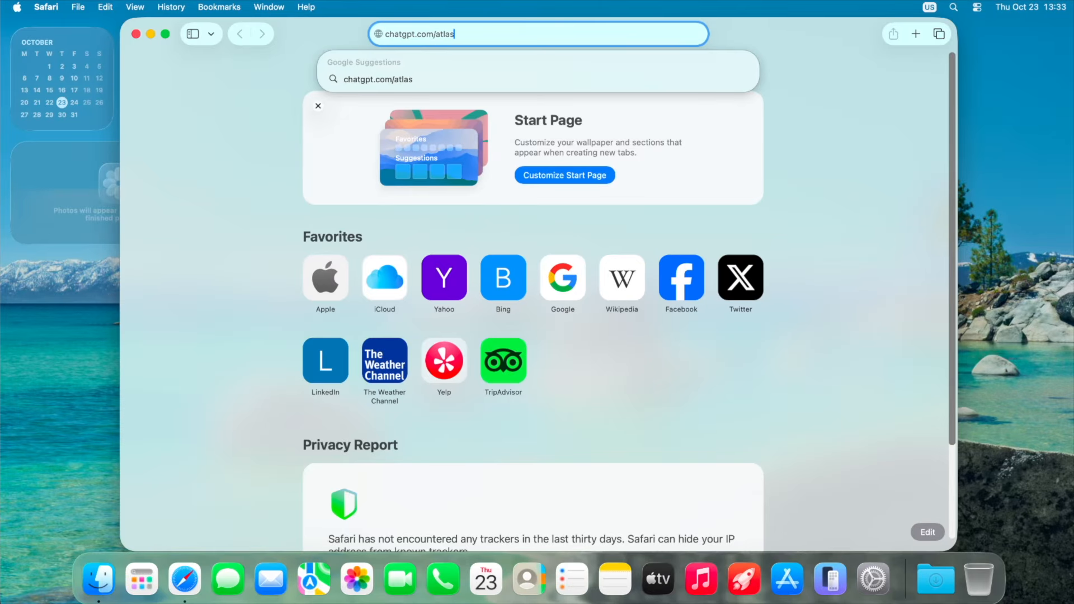
key(BackSpace)
key(BackSpace)
key(BackSpace)
key(BackSpace)
key(BackSpace)
key(BackSpace)
key(BackSpace)
key(BackSpace)
key(BackSpace)
key(BackSpace)
key(BackSpace)
key(BackSpace)
key(BackSpace)
key(BackSpace)
key(BackSpace)
key(BackSpace)
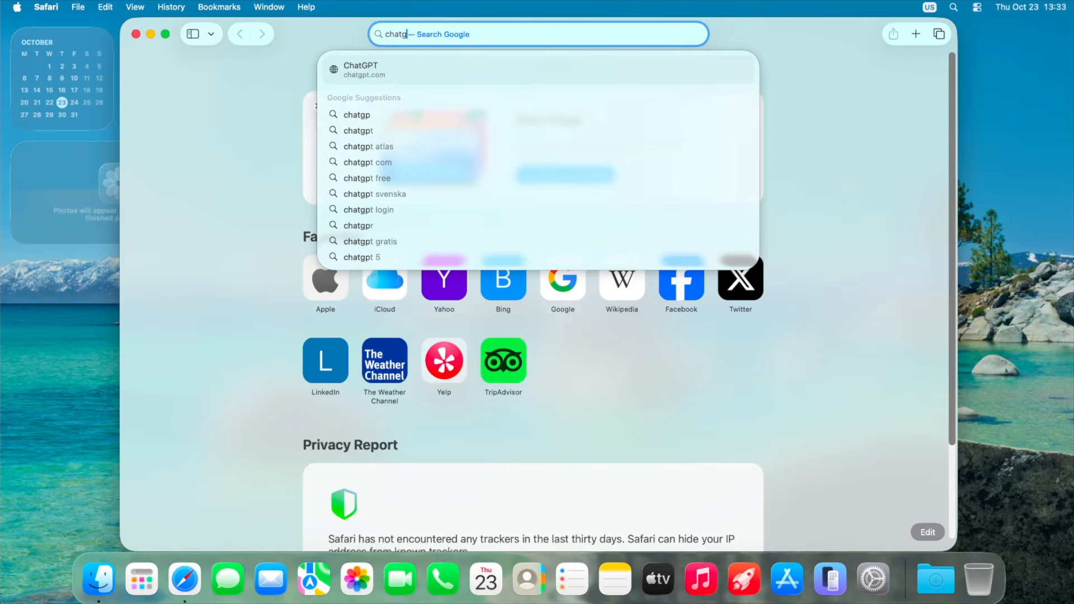
Go to toughcoding.net/atlas and download ChatGPT Atlas for macOS, allowing downloads from chatgpt.com.
text(to)
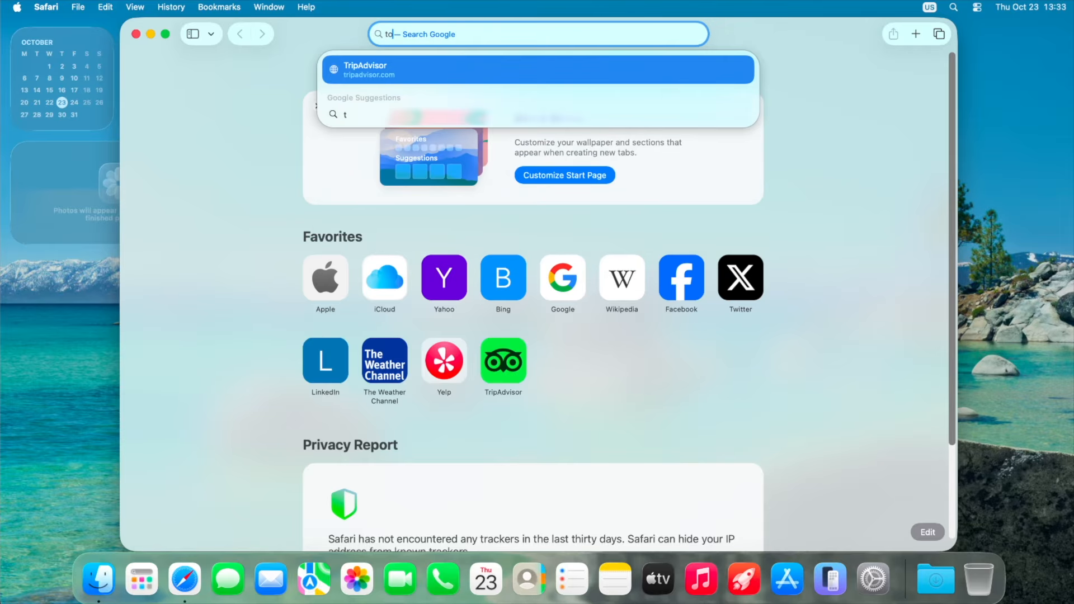
text(ughcoding.net/atlas)
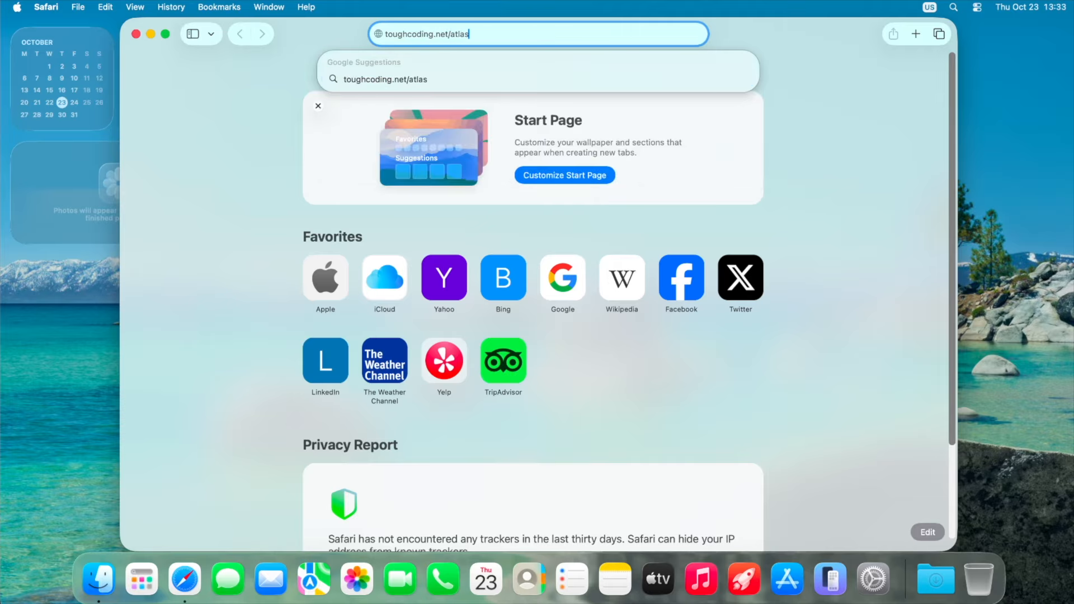
key(Return)
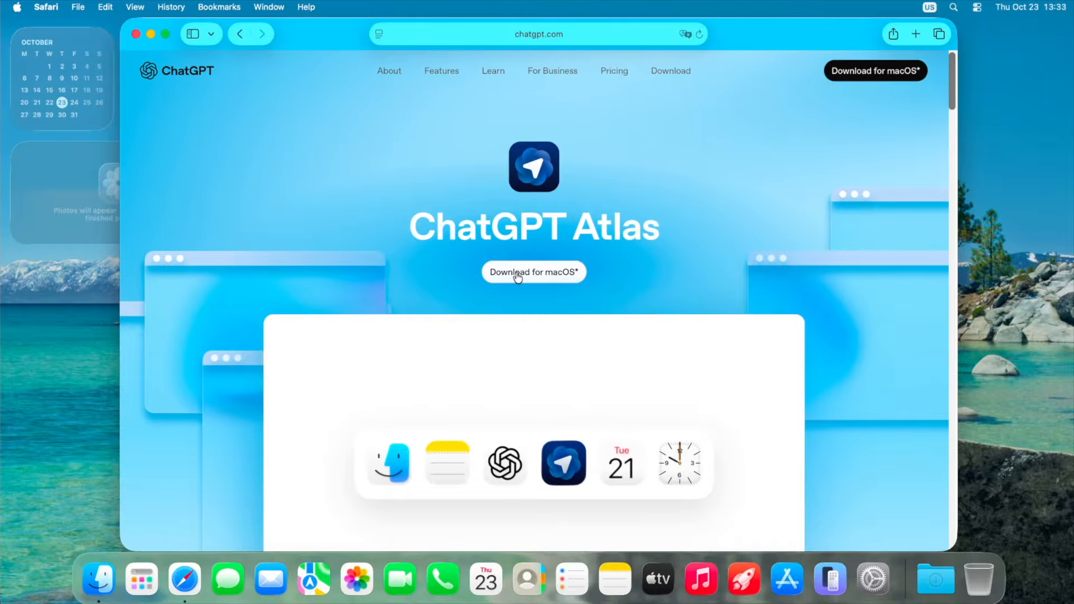
click(551, 275)
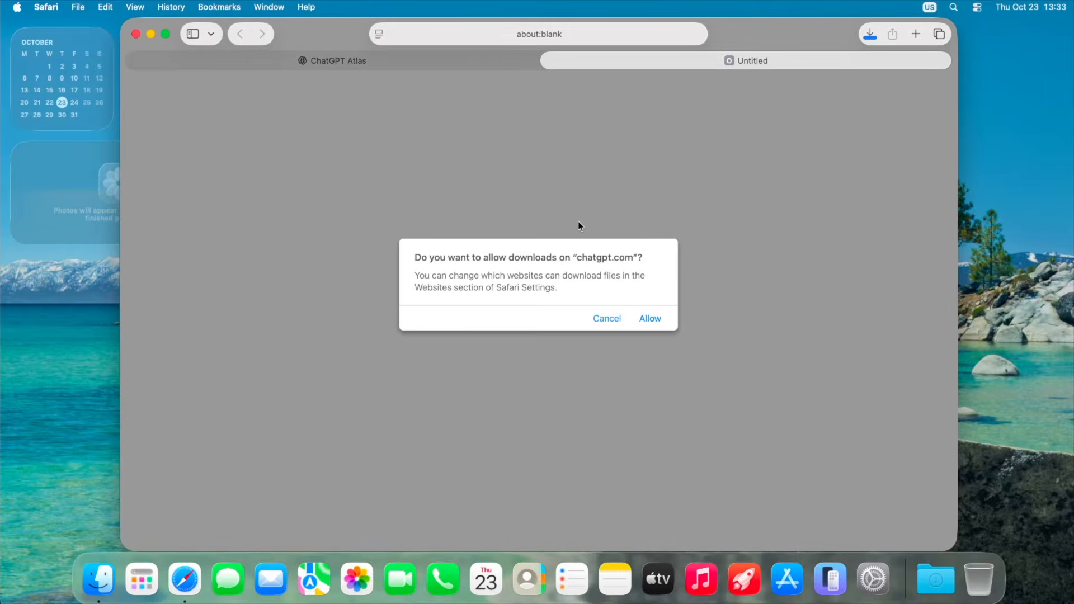
click(650, 319)
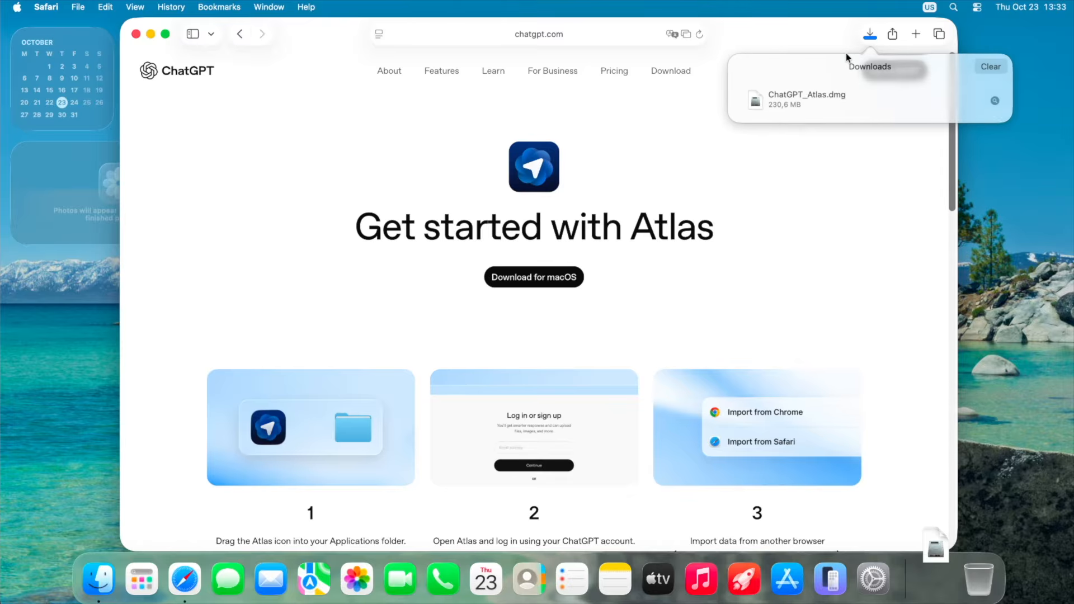
Open the downloaded ChatGPT_Atlas.dmg and copy ChatGPT Atlas into the Applications folder.
click(806, 100)
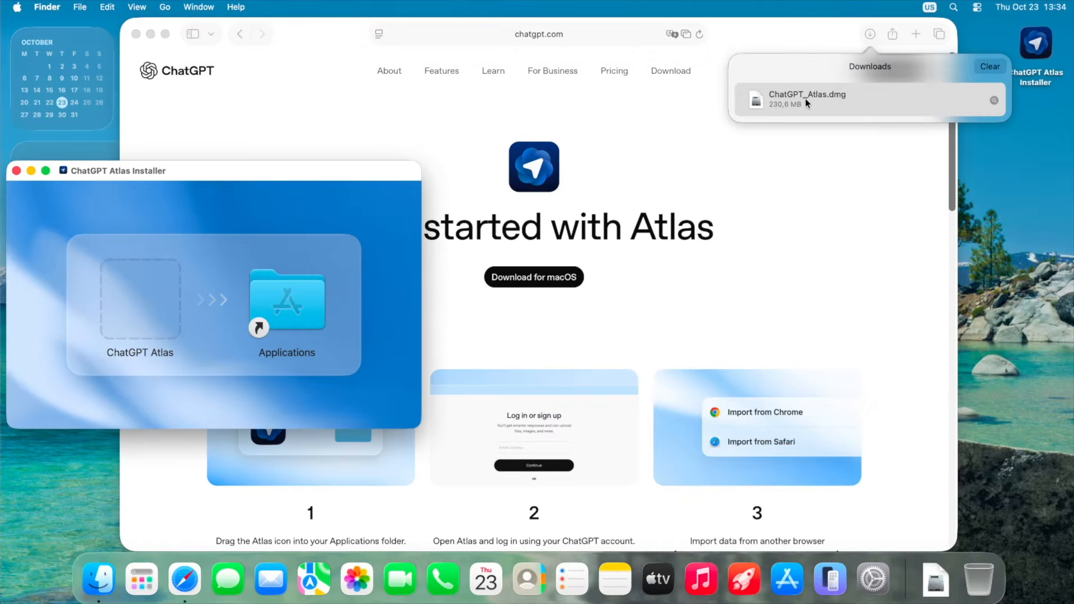
drag(179, 183, 418, 167)
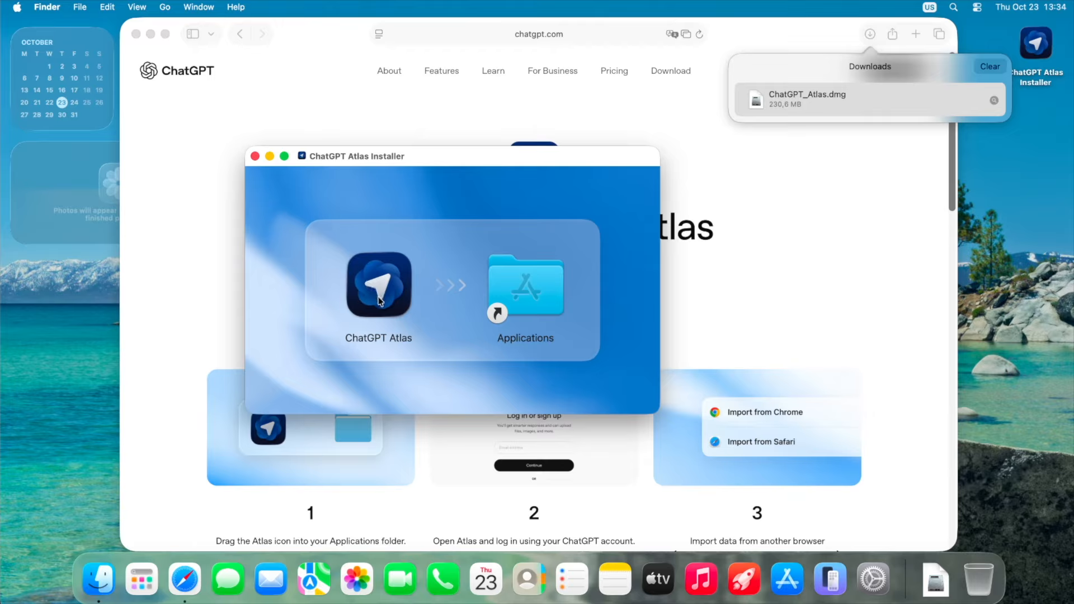
drag(378, 301, 547, 287)
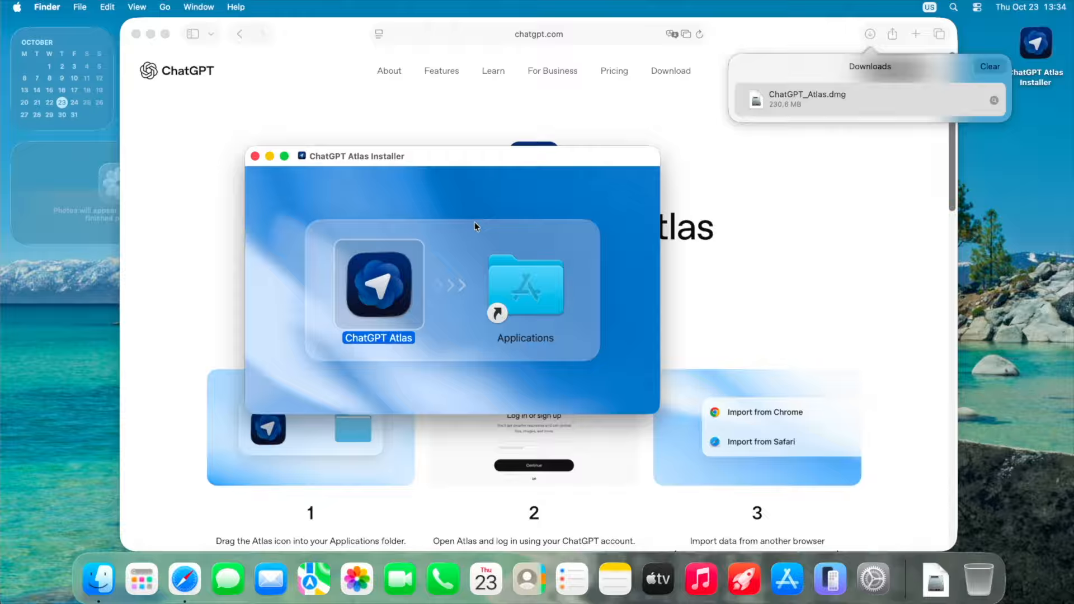
Search the installed applications for chatgpt and launch ChatGPT Atlas.
click(141, 573)
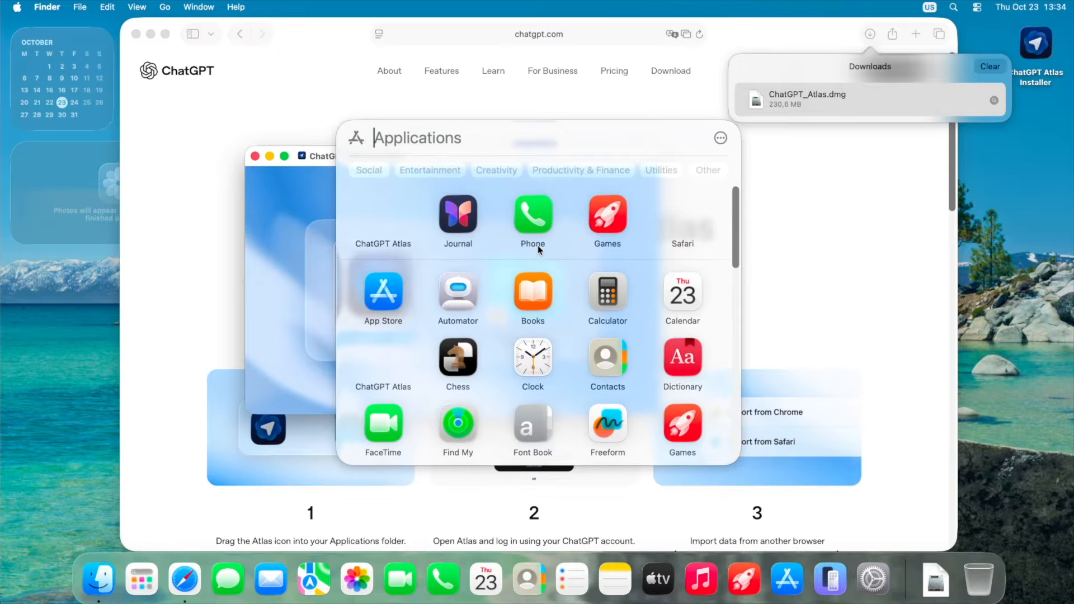
scroll(538, 246, down, 10)
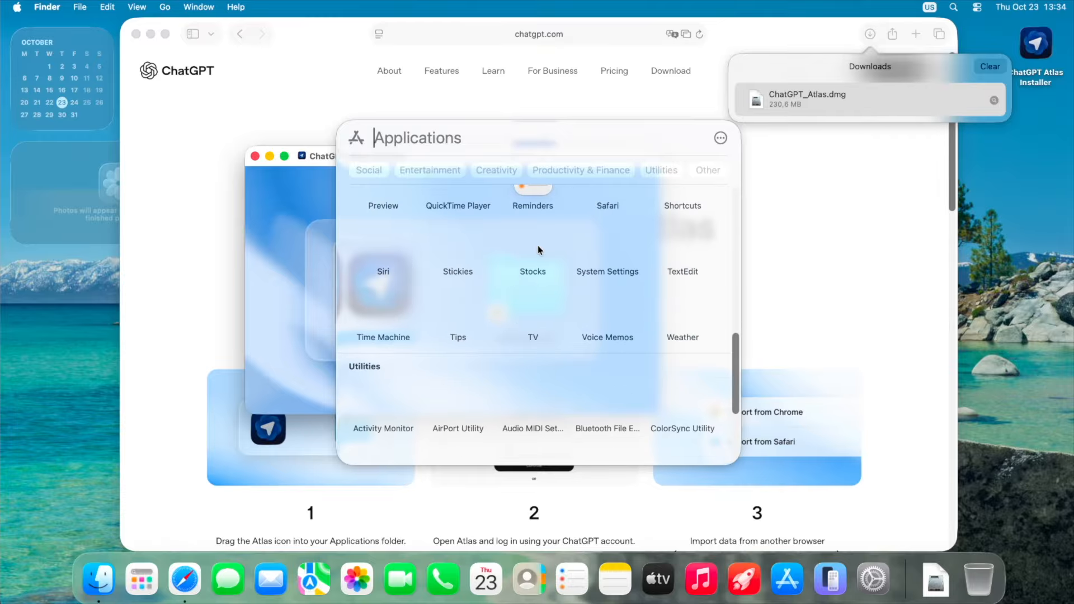
scroll(565, 222, down, 3)
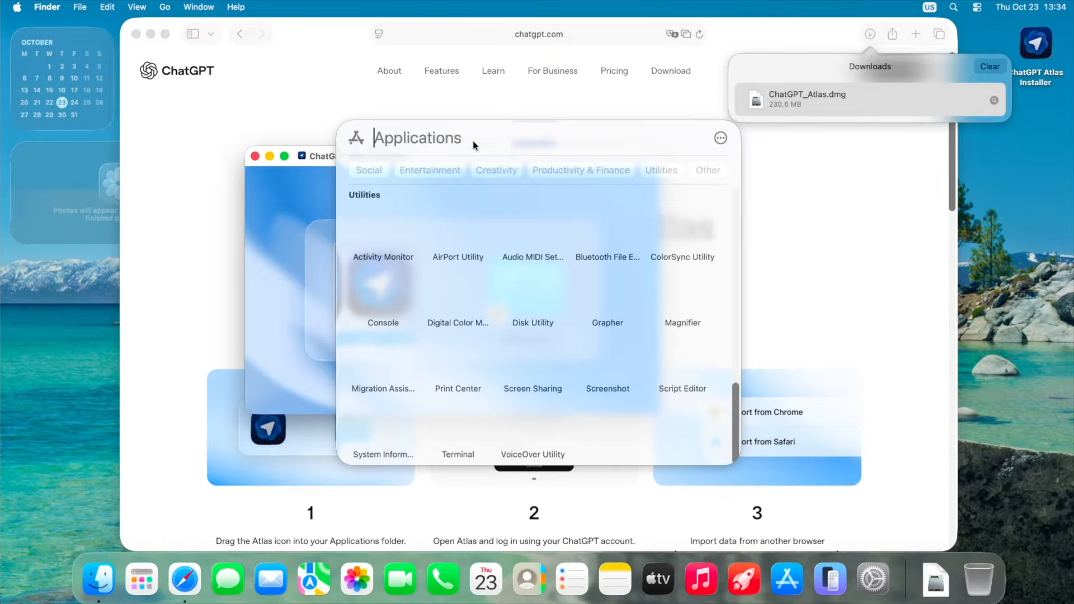
text(chatgpt)
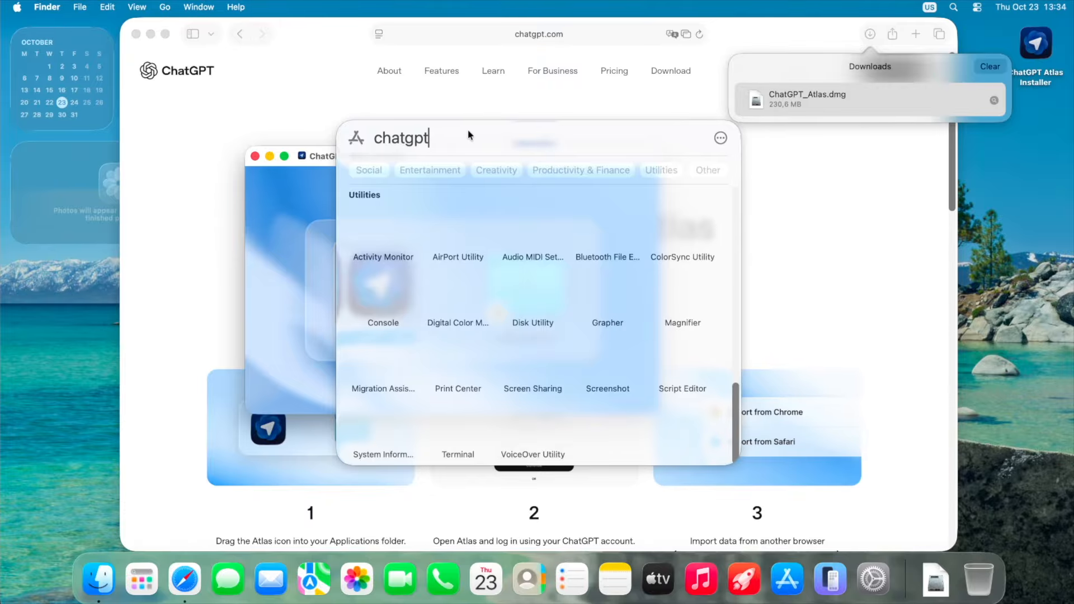
drag(468, 129, 589, 118)
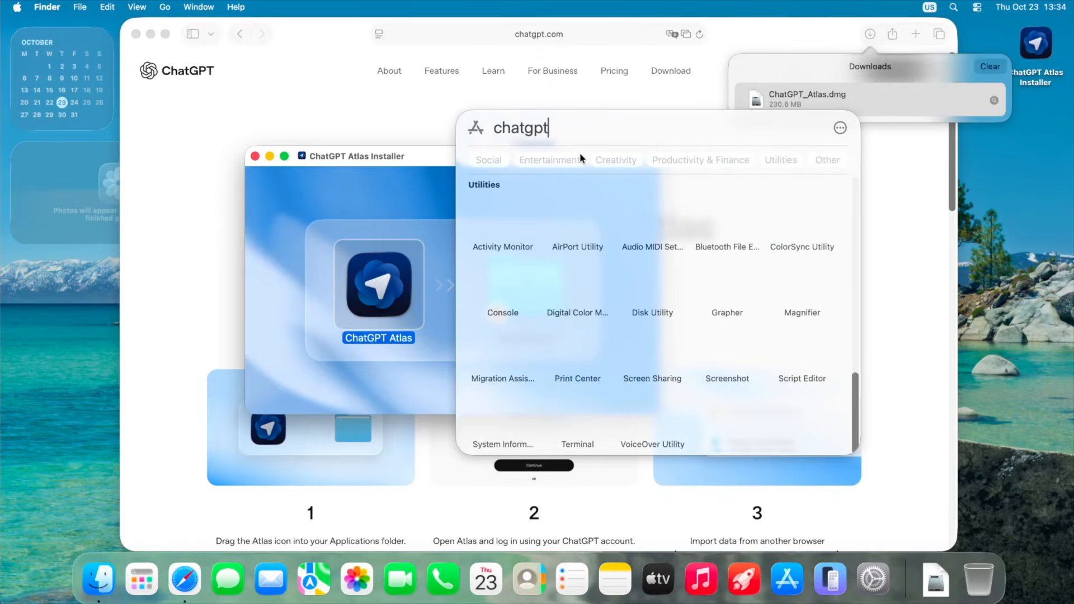
click(555, 164)
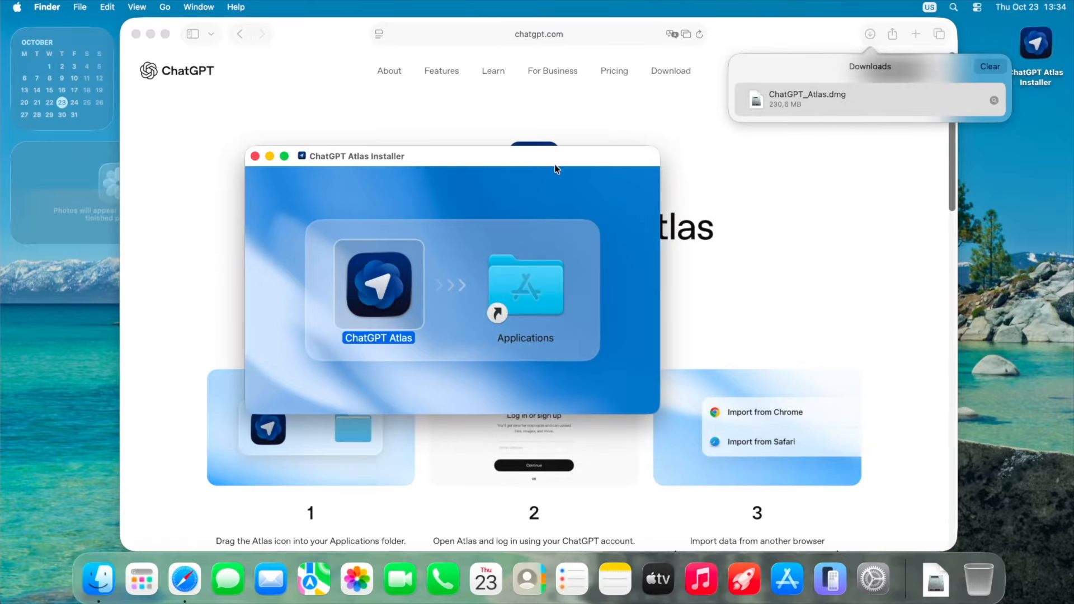
click(576, 256)
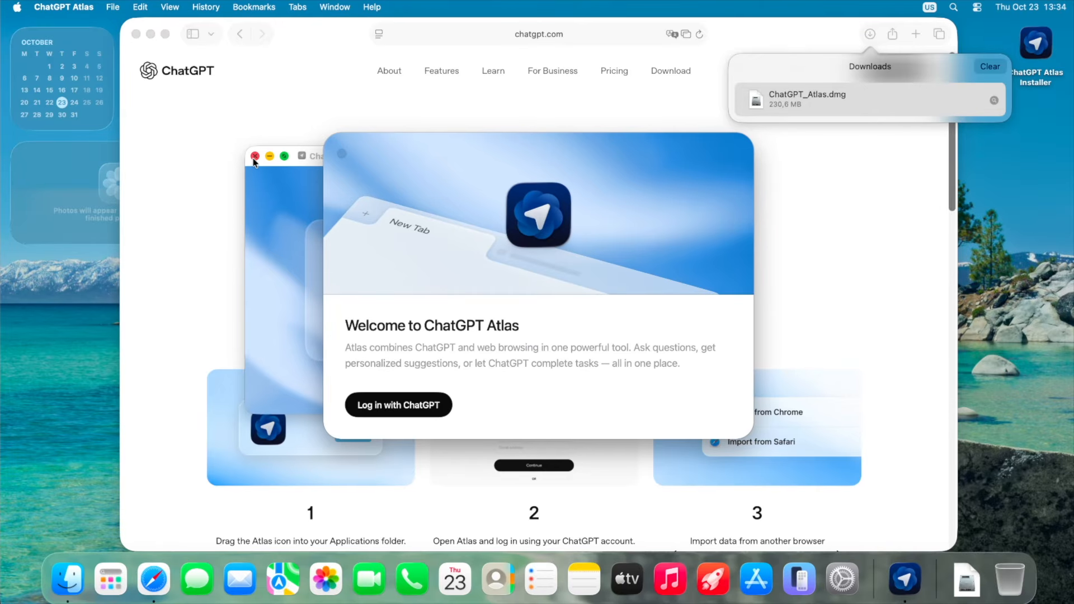
Close the ChatGPT Atlas installer window and quit Safari, leaving the Atlas welcome window in front.
click(255, 156)
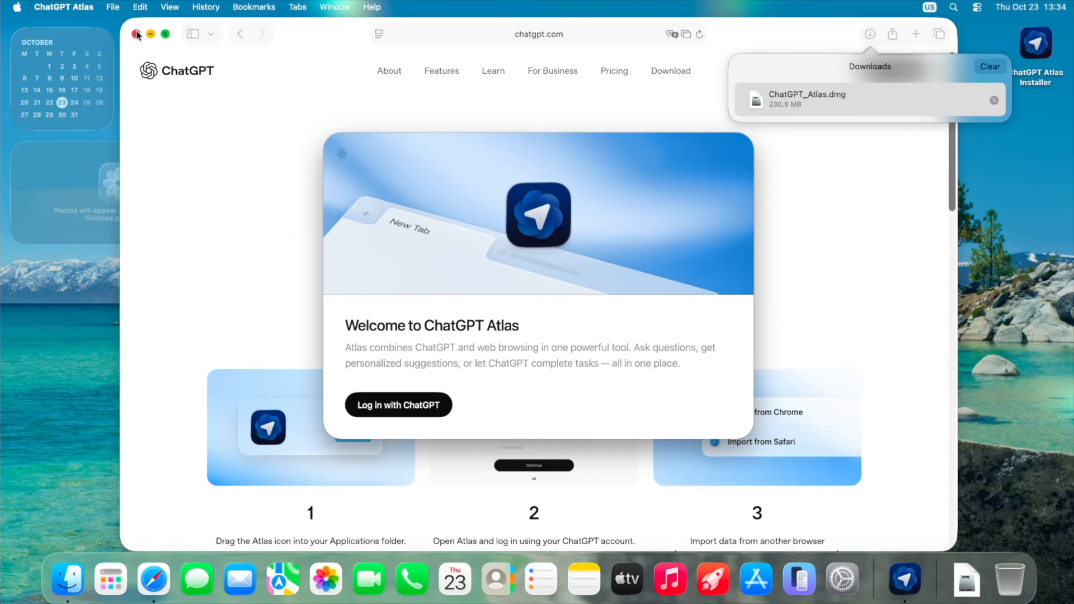
click(290, 34)
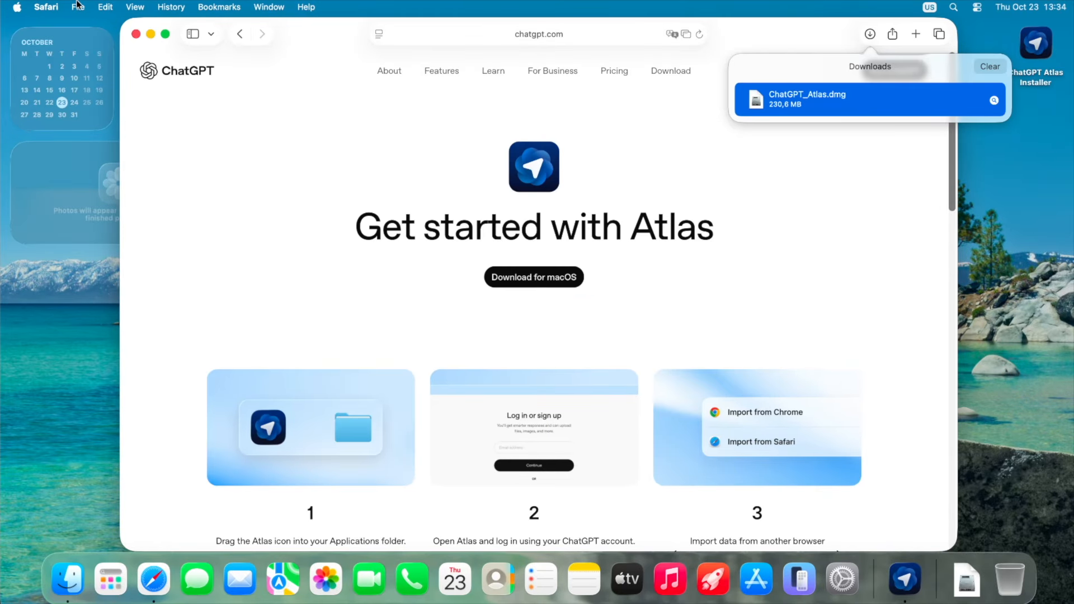
click(46, 6)
click(61, 259)
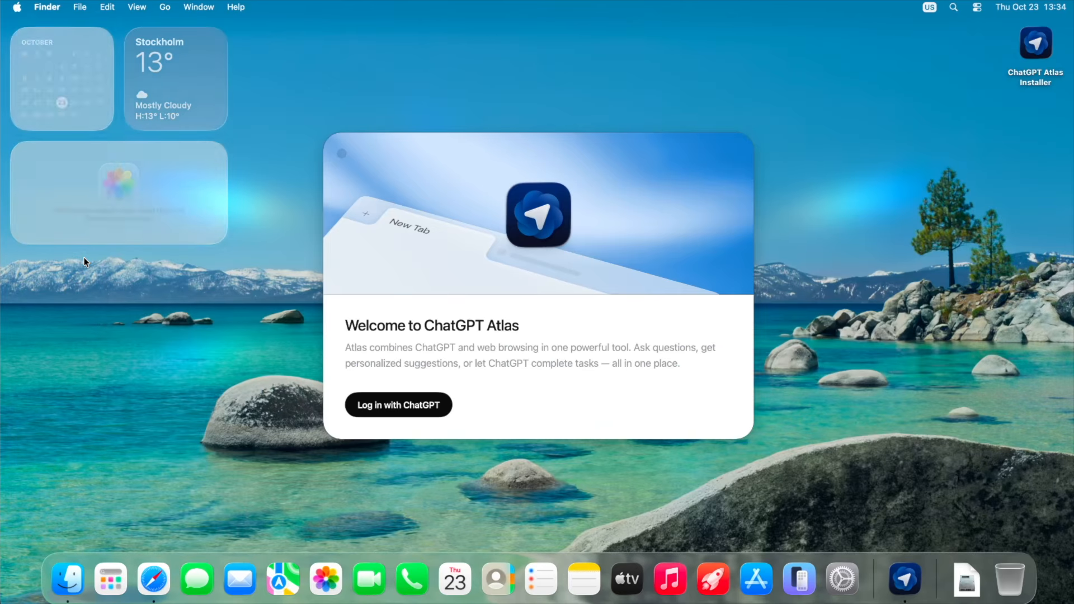
click(397, 218)
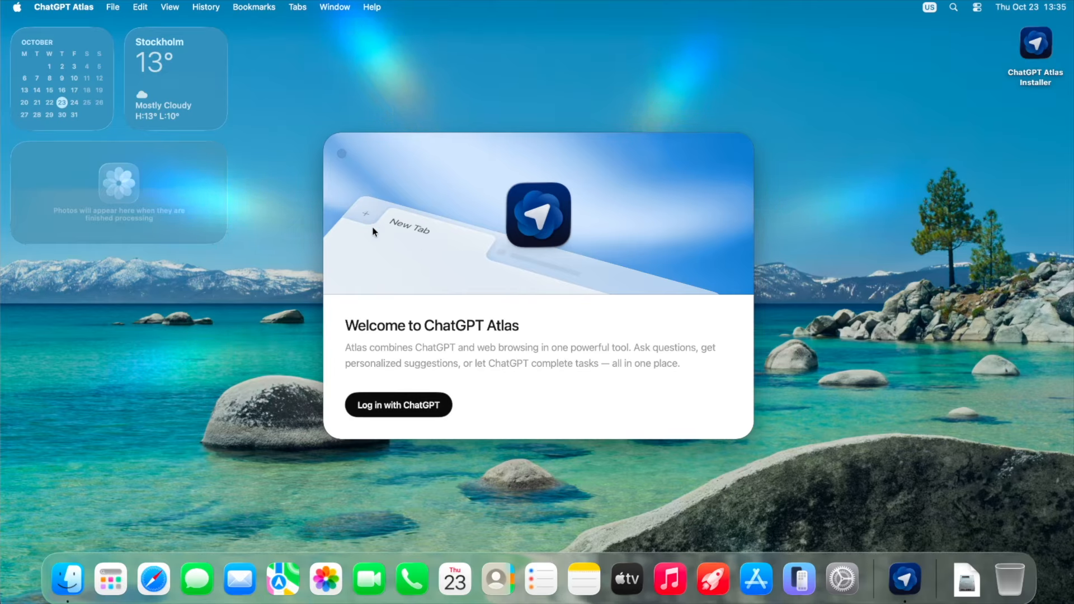
click(112, 7)
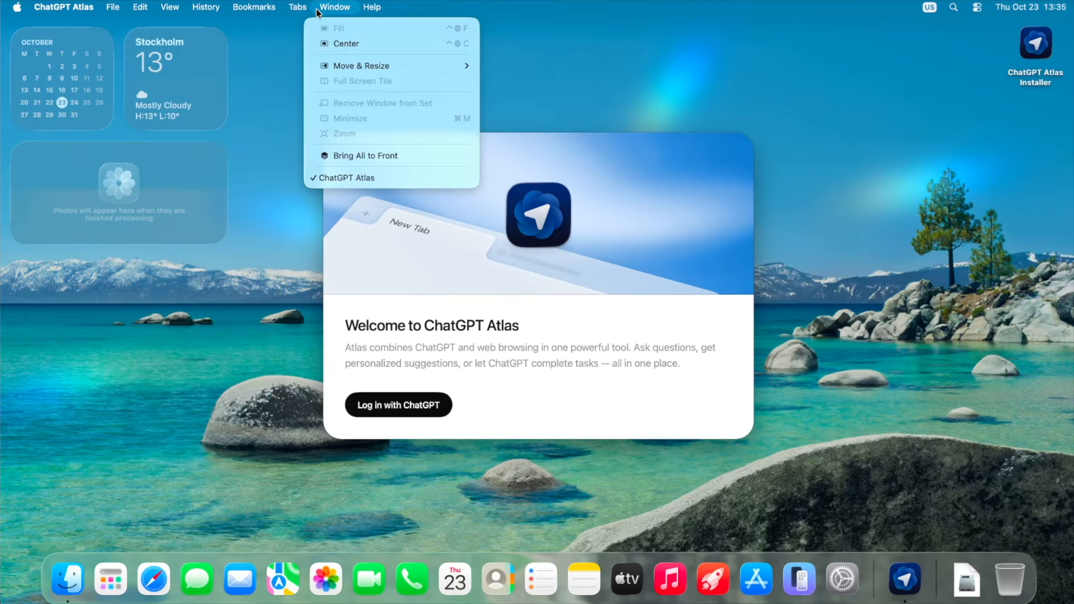
click(299, 200)
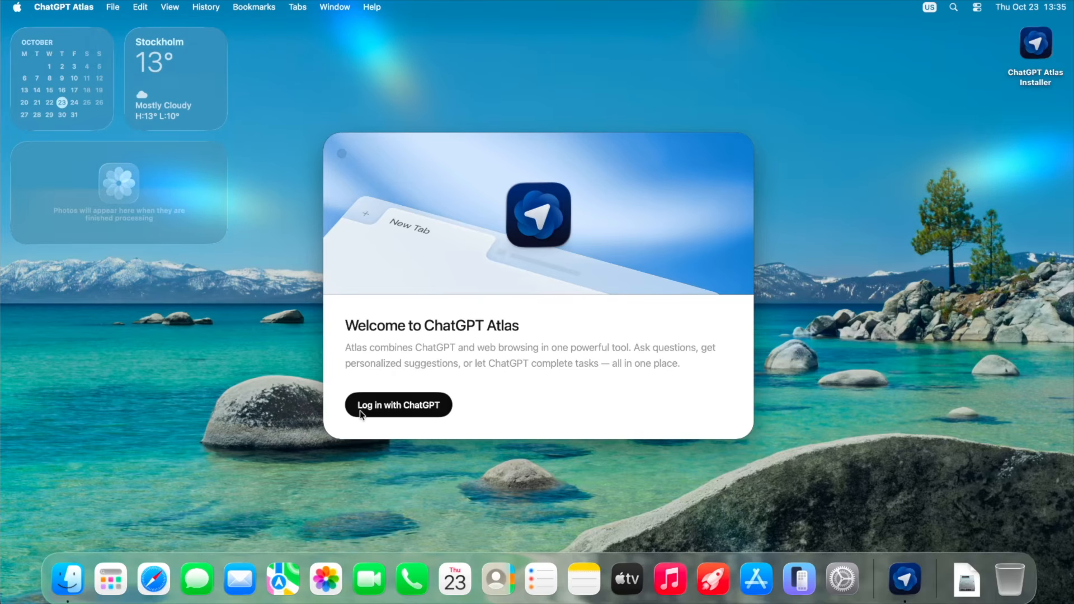
Start the ChatGPT login from the Atlas welcome window and dismiss the ChatGPT Atlas notifications.
click(422, 407)
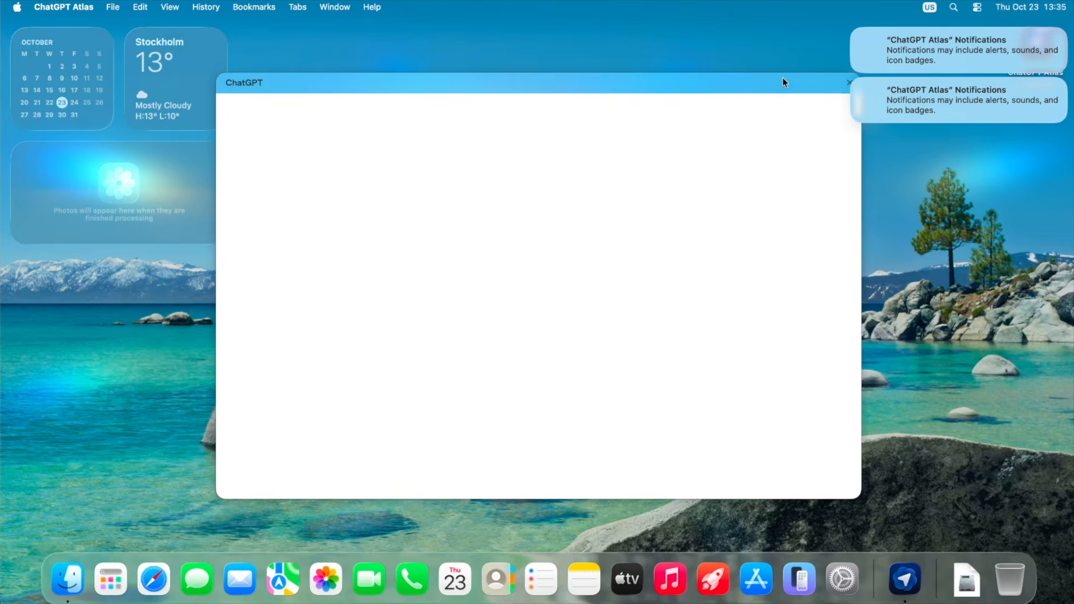
mouse_move(854, 34)
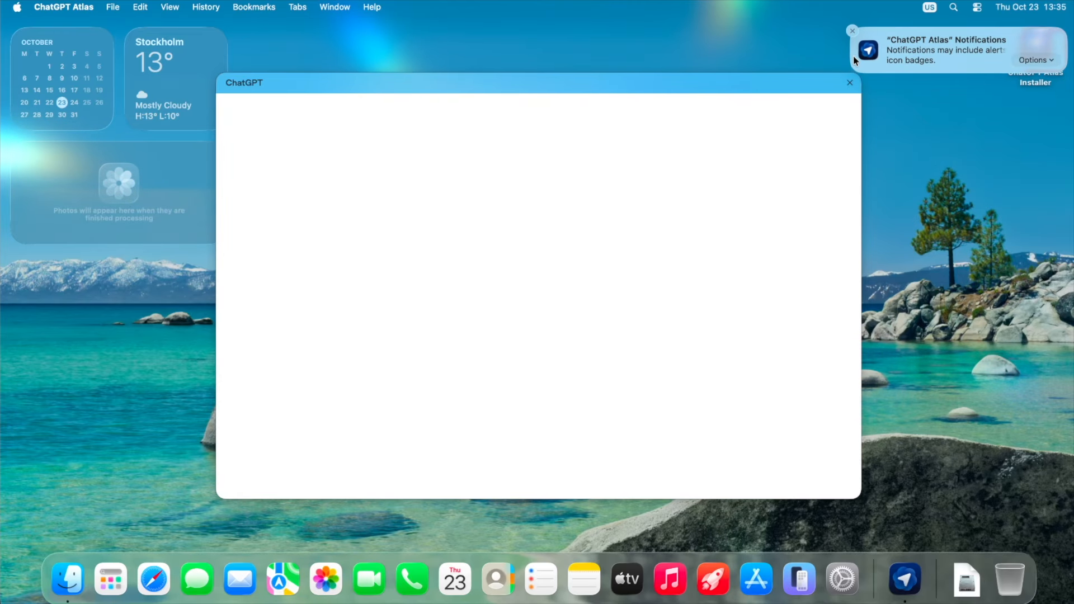
click(853, 32)
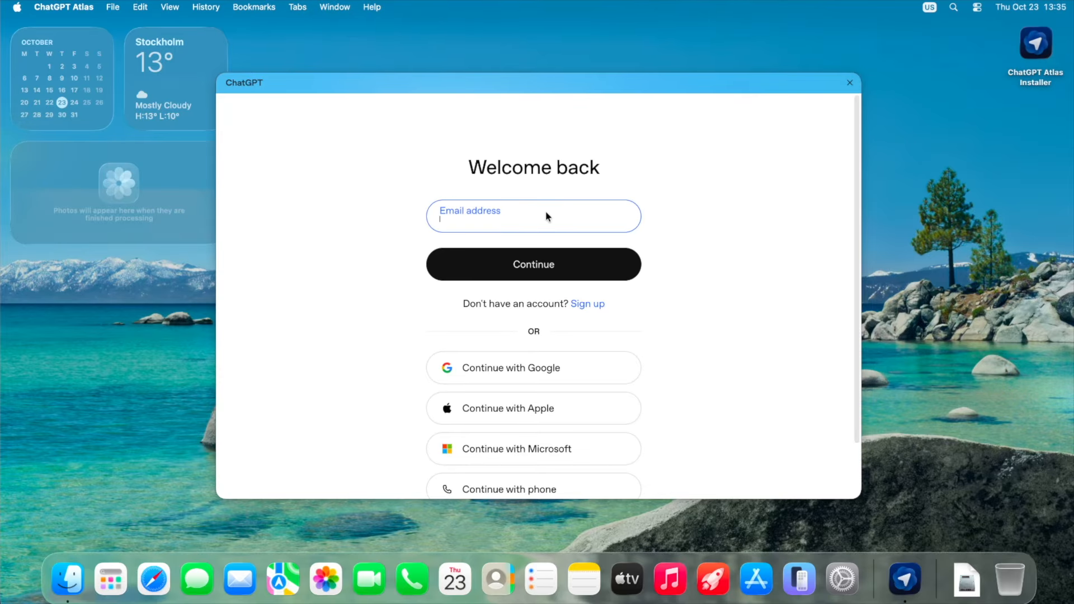
Log in by pasting the account's email address and the account password, continuing after each.
click(542, 215)
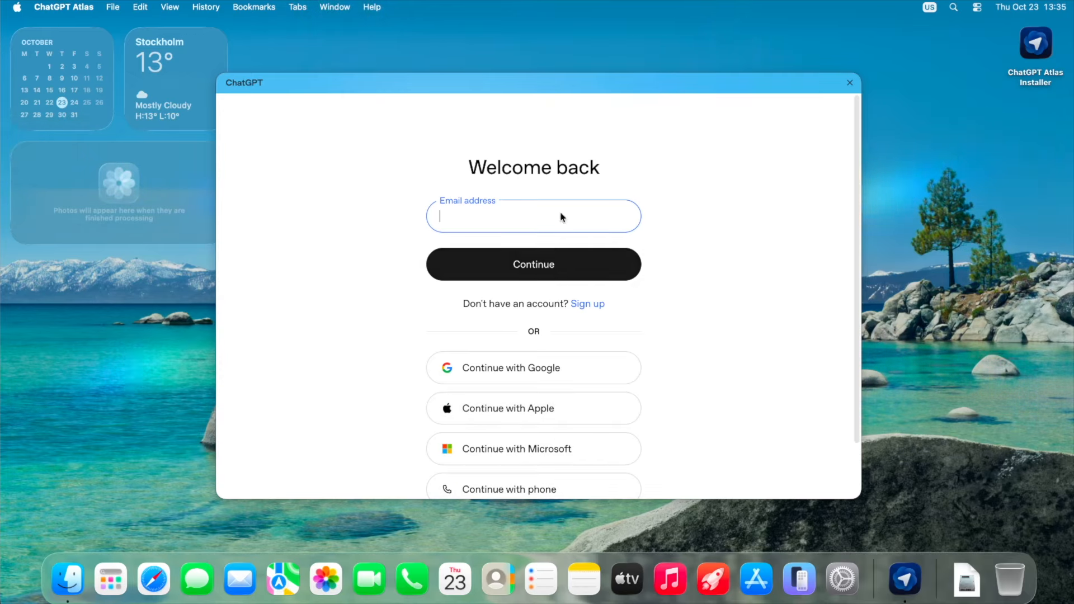
key(super+v)
click(477, 258)
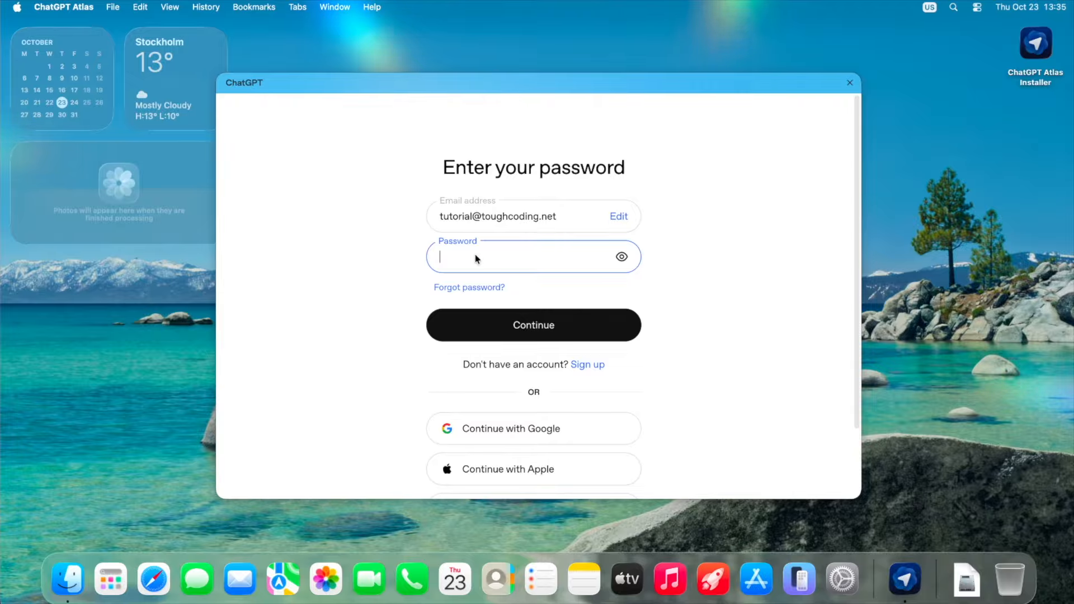
key(super+v)
click(496, 319)
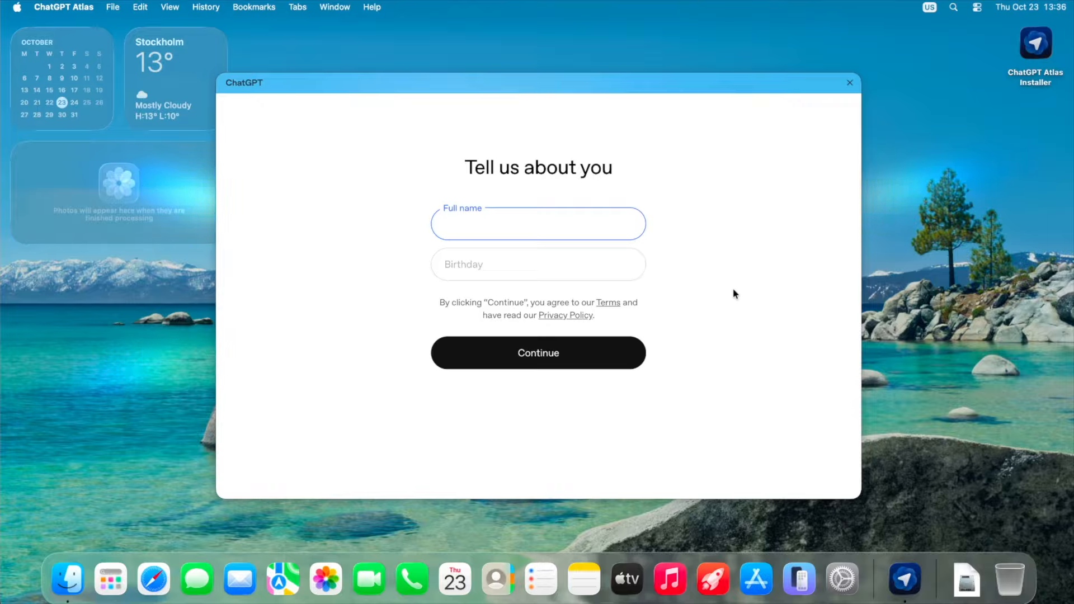
Fill in the account holder's full name and birthday, and continue to the Atlas setup.
text(tomd)
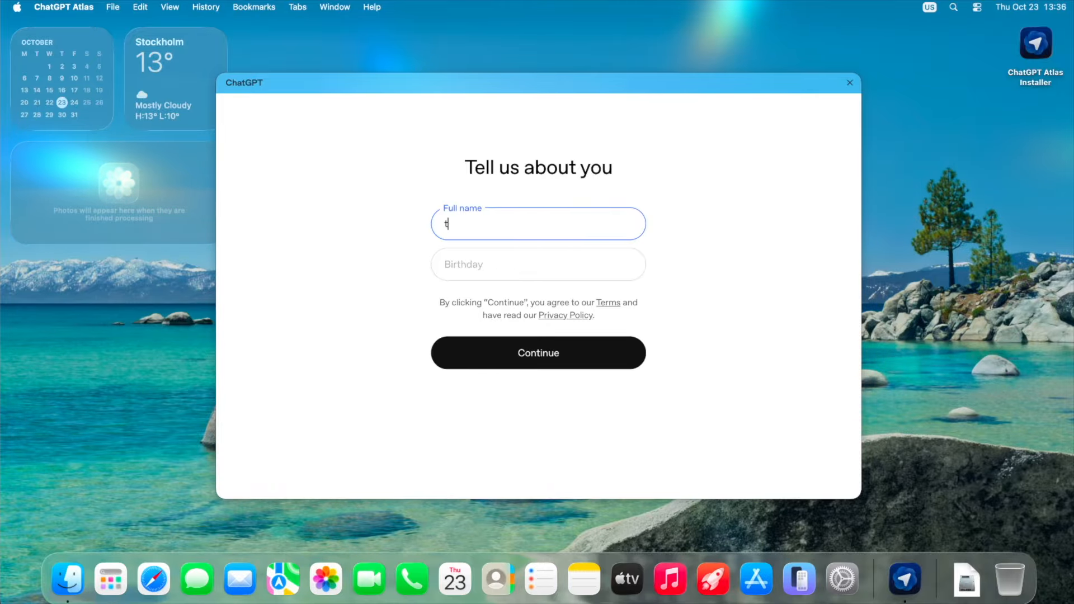
click(573, 267)
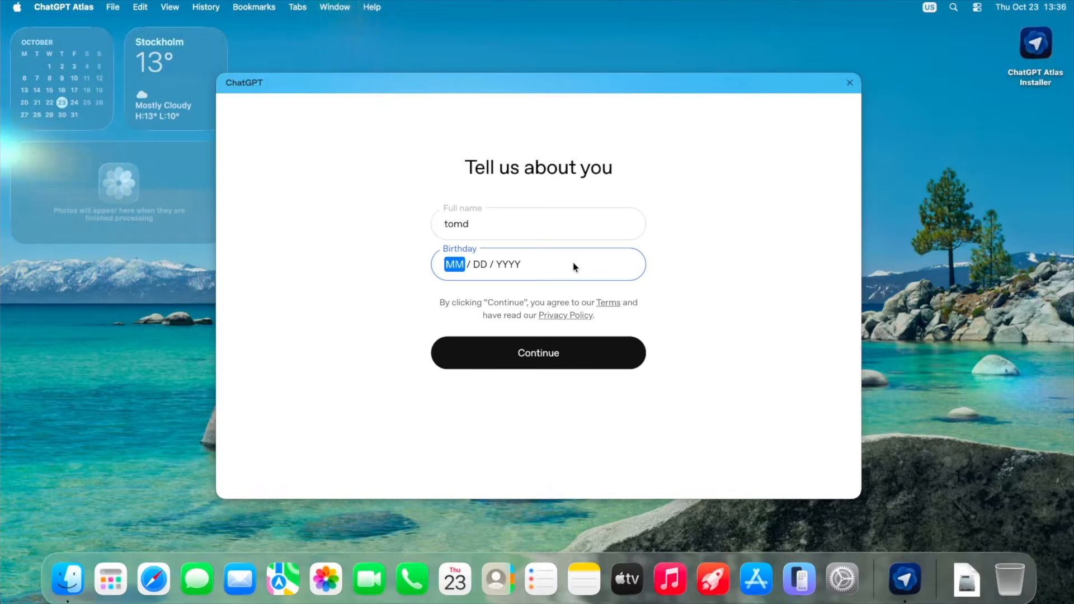
text(01 / 01 / )
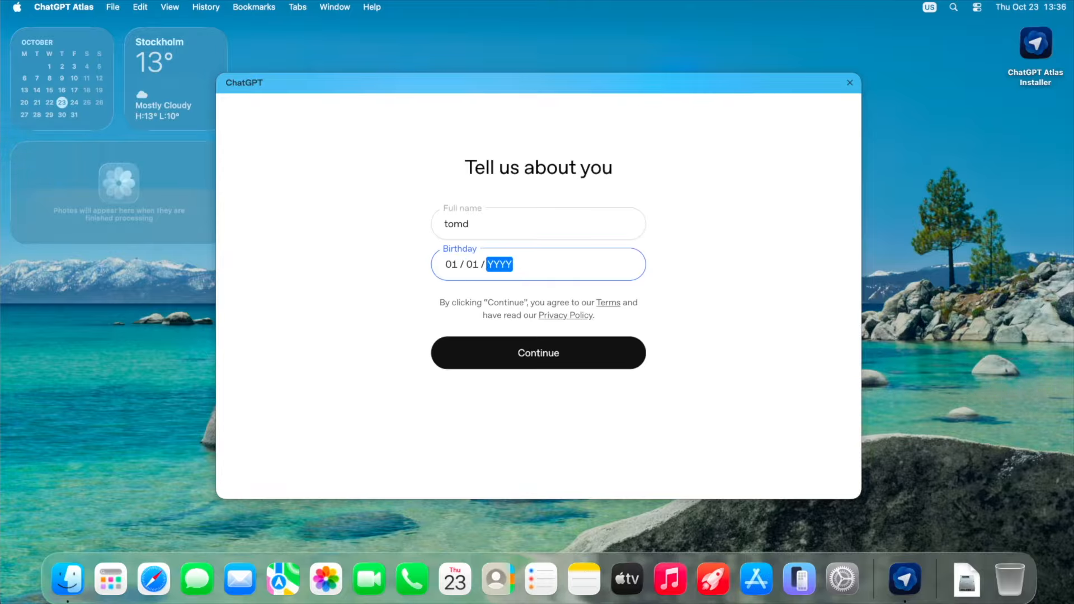
text(1)
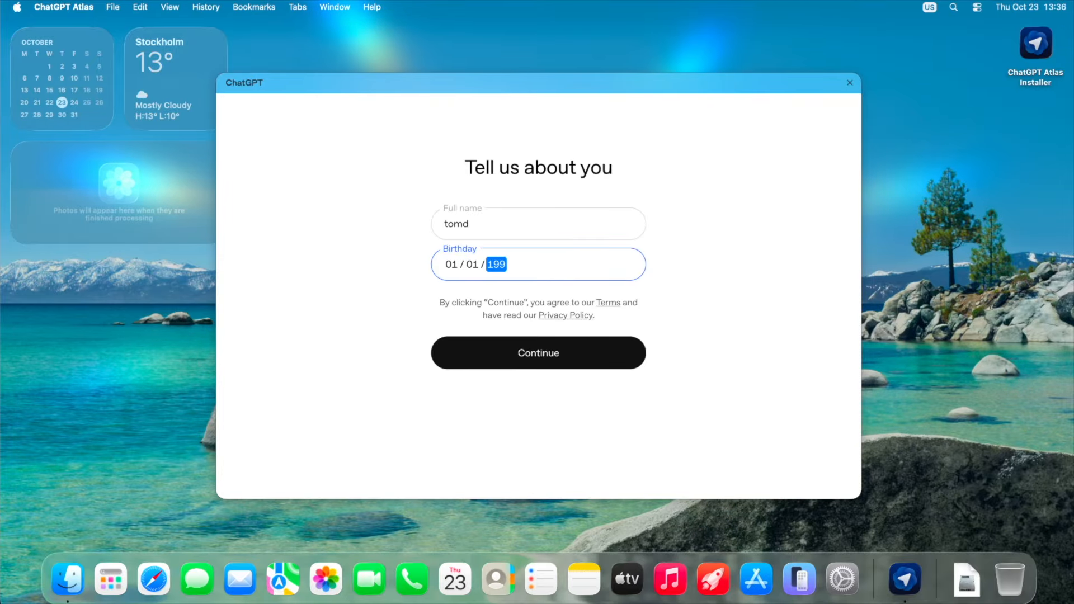
text(9)
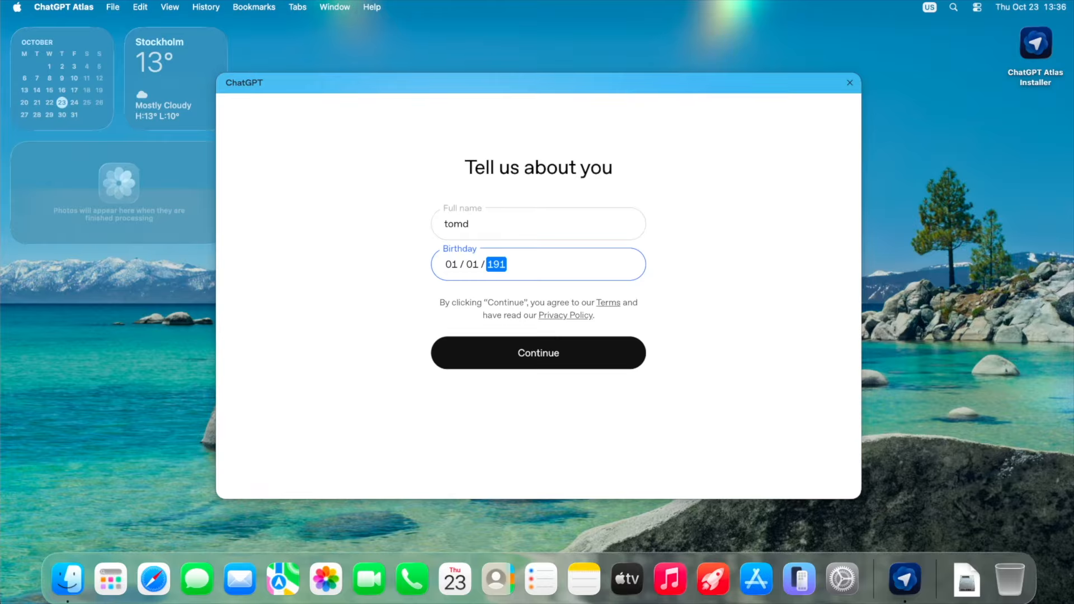
text(45)
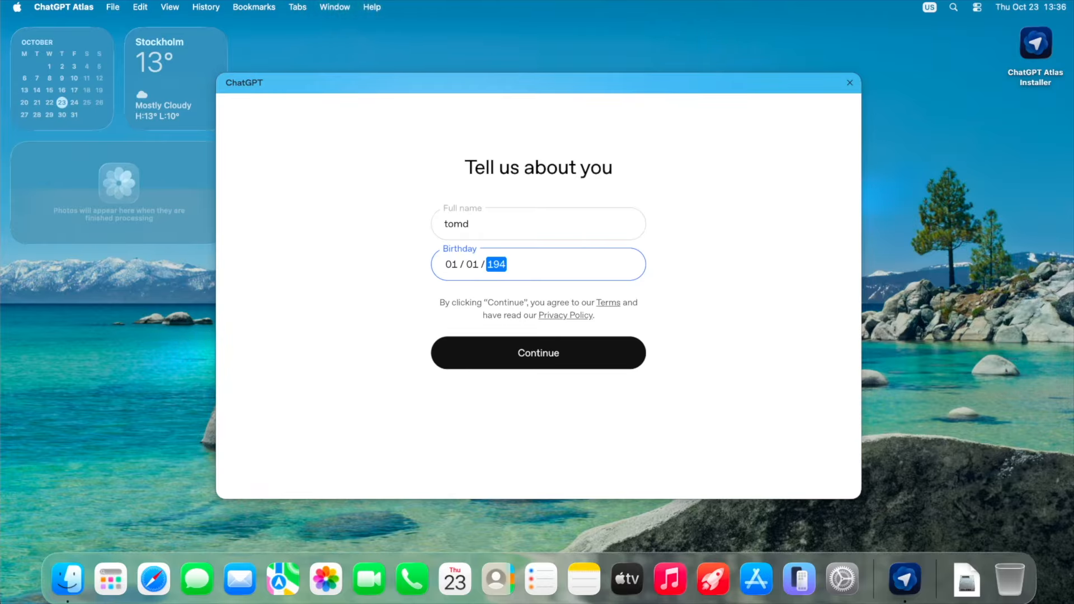
click(550, 358)
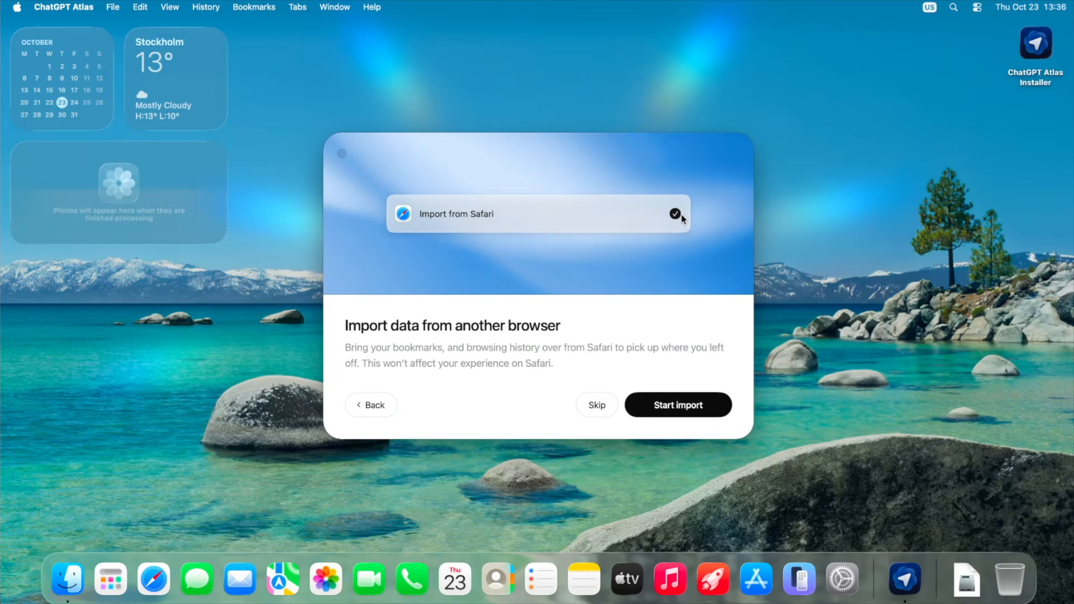
Skip the Safari data import, turn on browser memories, and continue past the feature introductions.
click(596, 404)
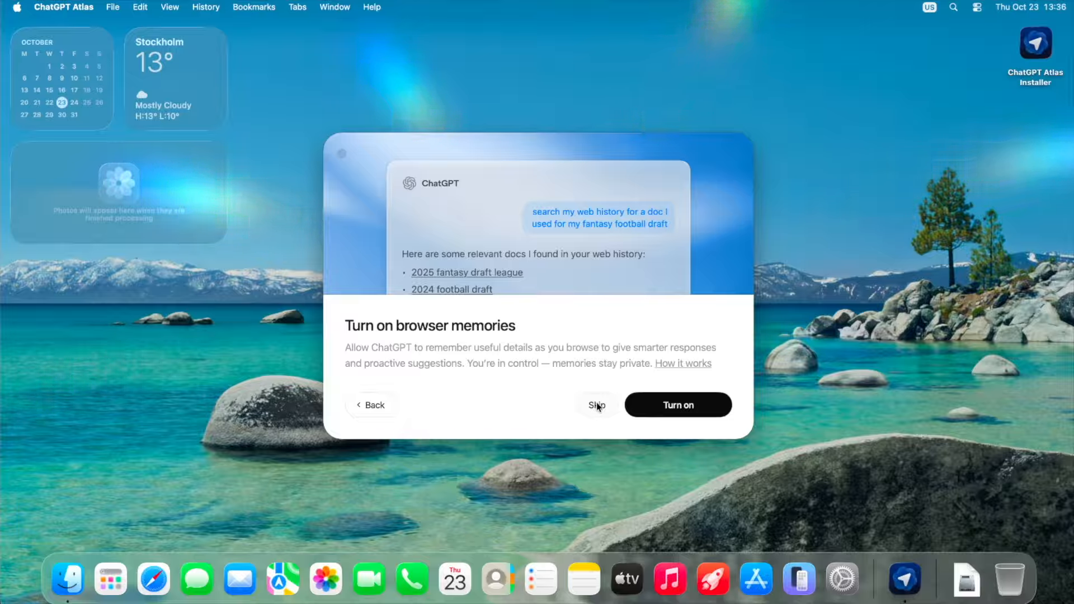
click(648, 405)
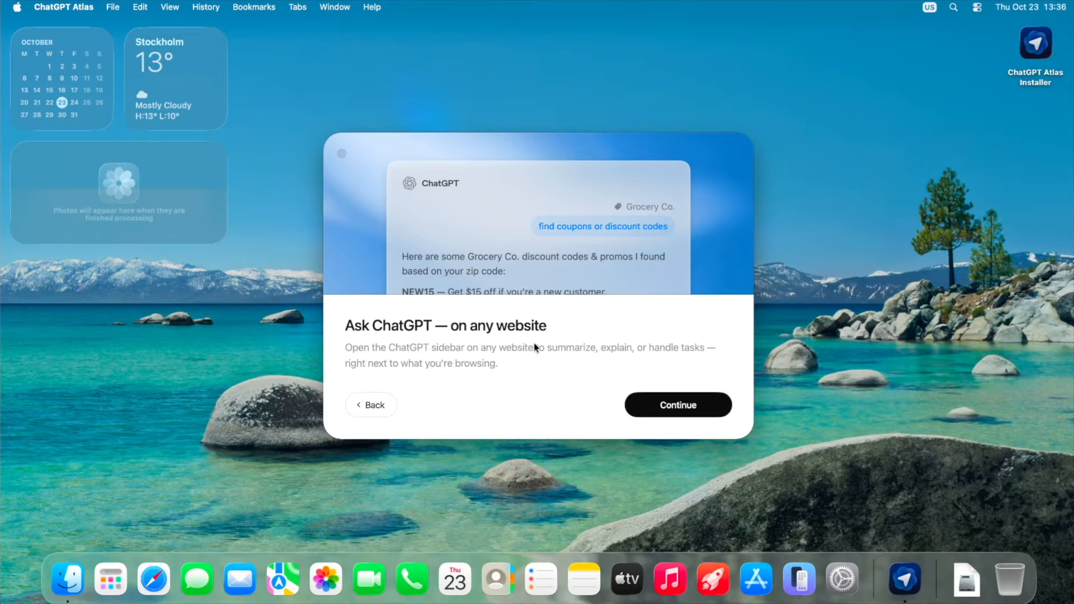
click(671, 405)
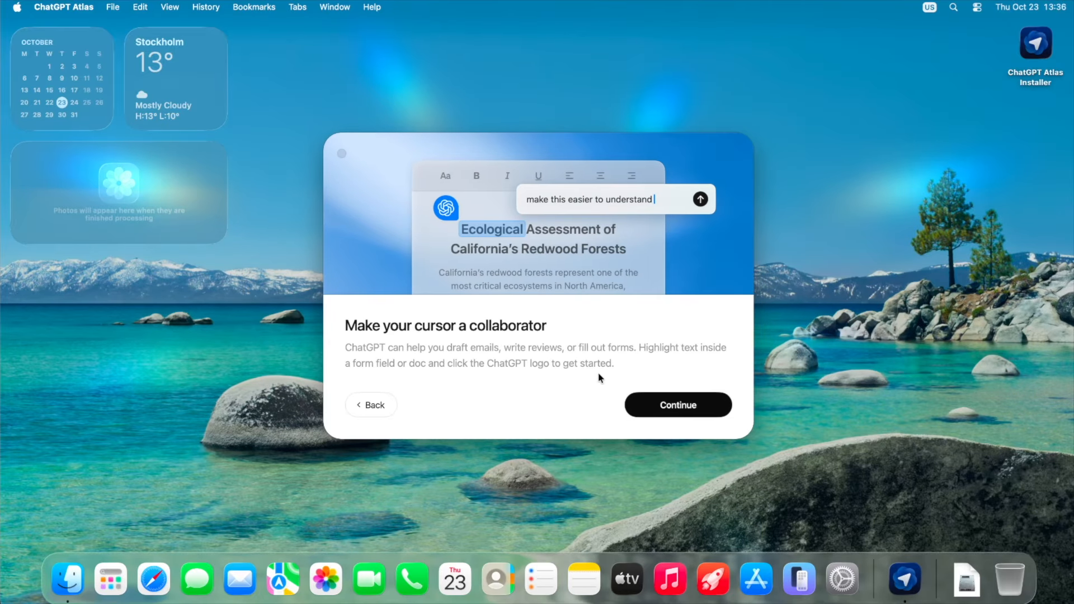
click(660, 396)
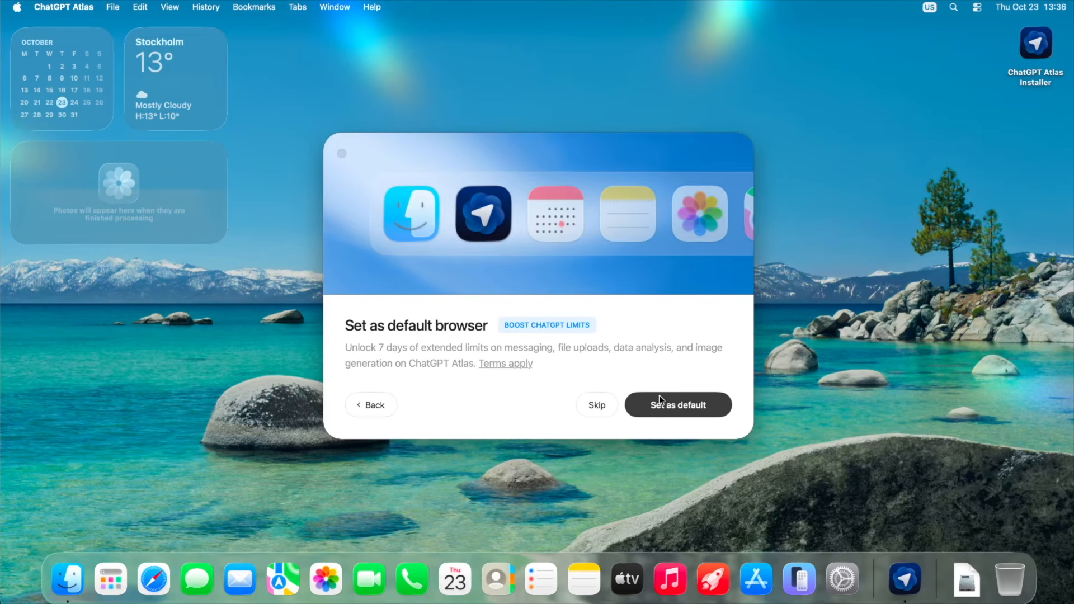
Set ChatGPT Atlas as the default web browser and finish the setup.
click(660, 398)
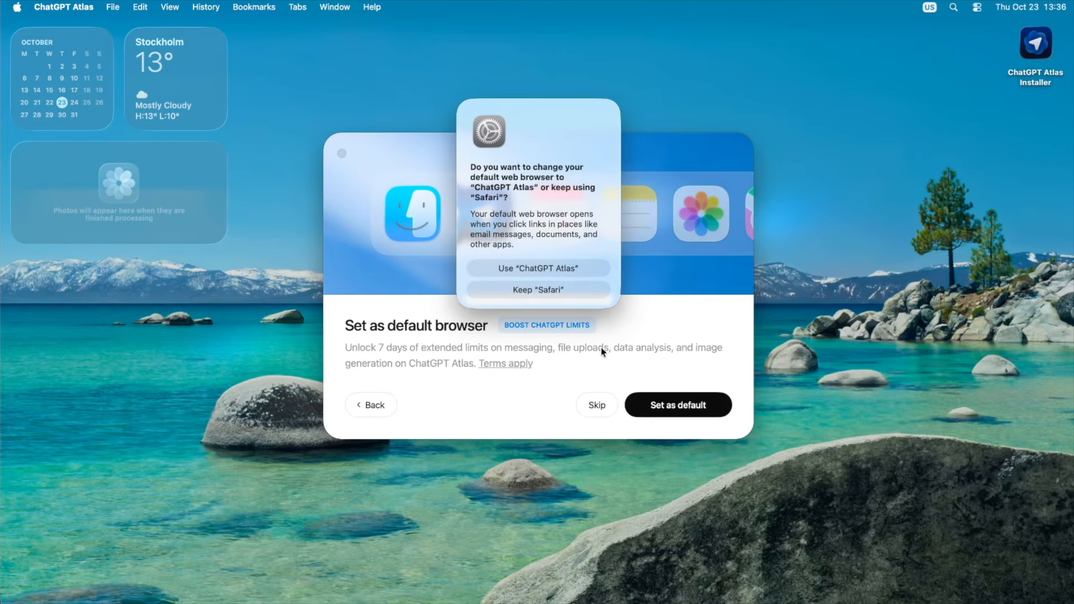
click(532, 270)
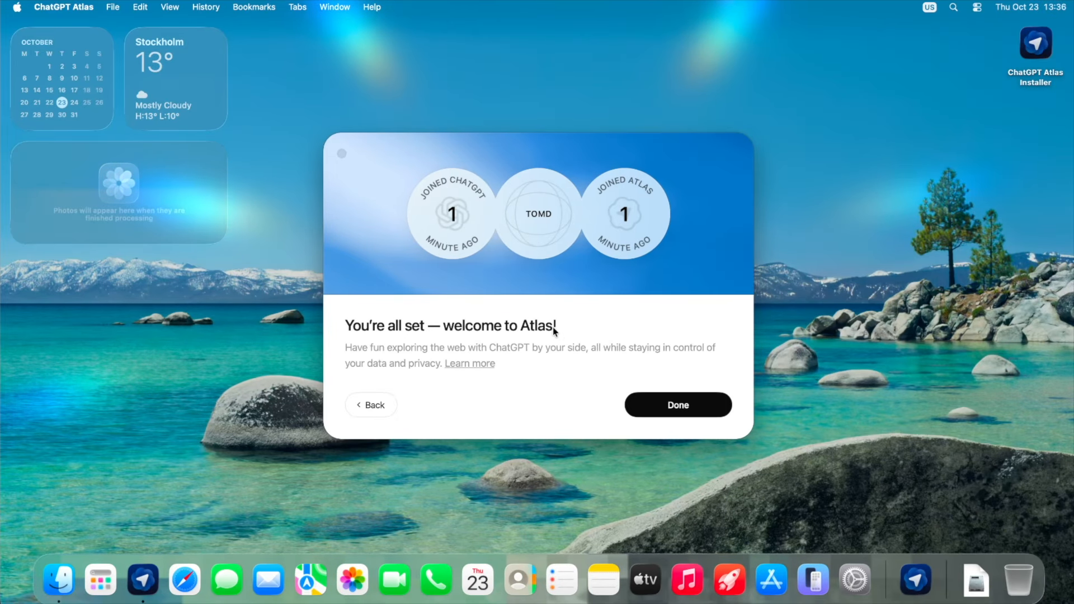
click(663, 414)
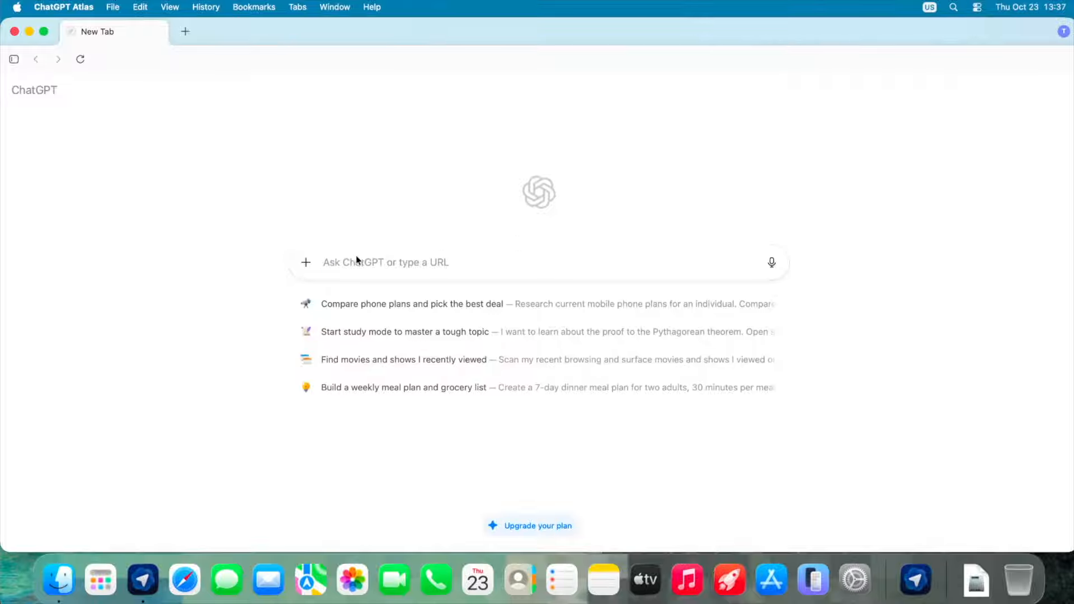
text(htt)
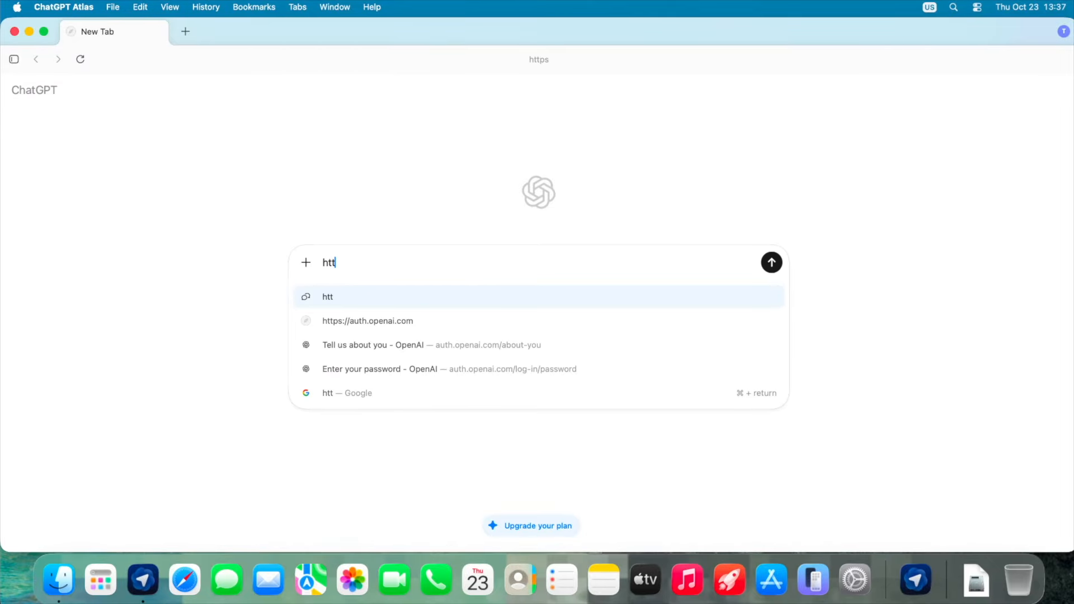
text(ps://)
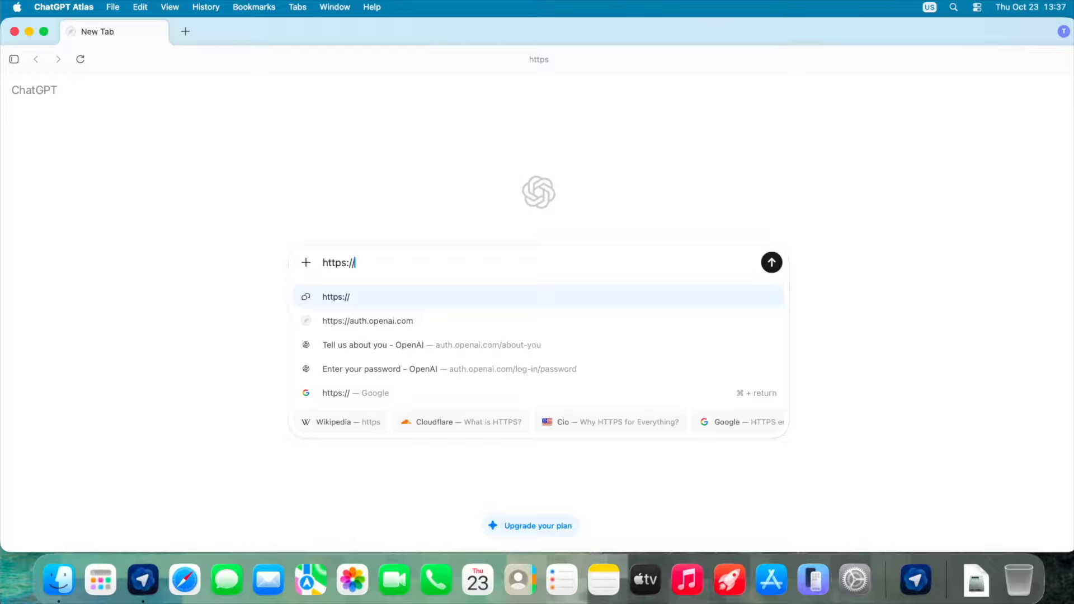
text(toughcoding)
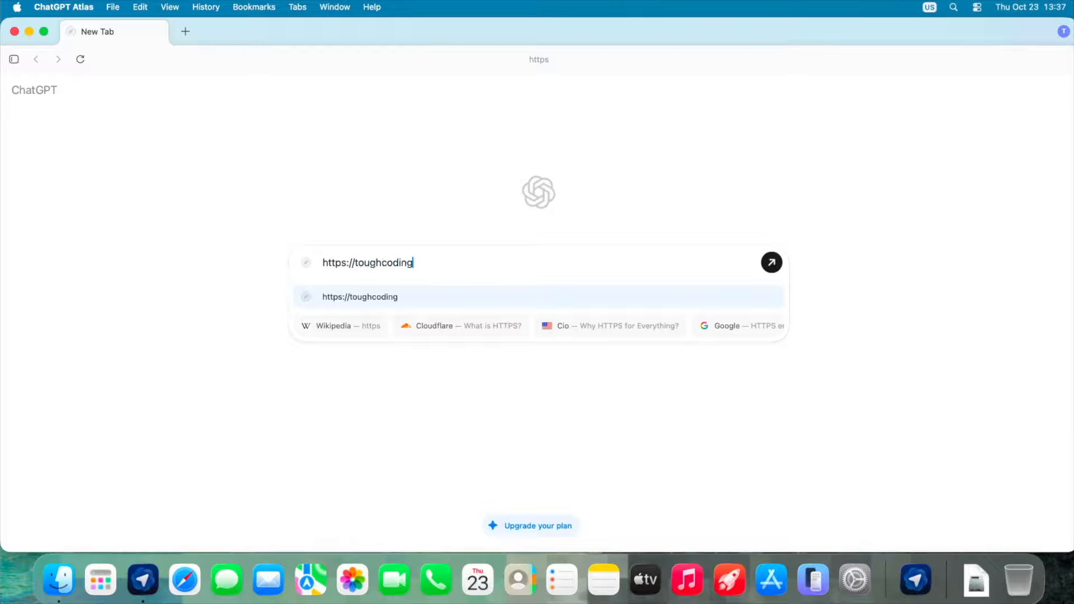
text(.net/testing)
key(Return)
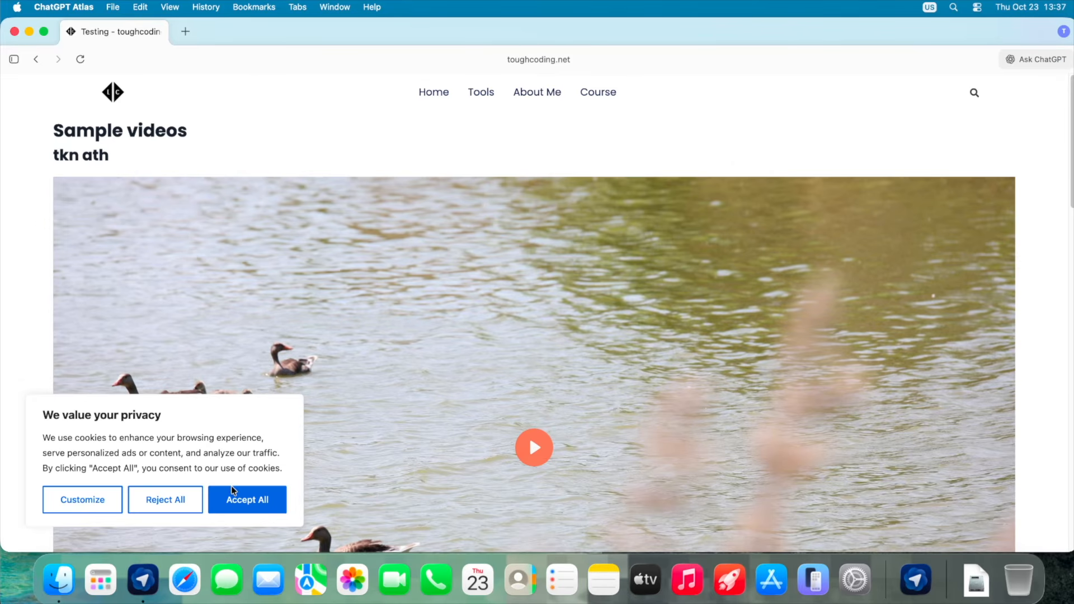
Clear the prompts on the testing page by accepting all cookies, allowing microphone access and closing the book offer.
click(249, 500)
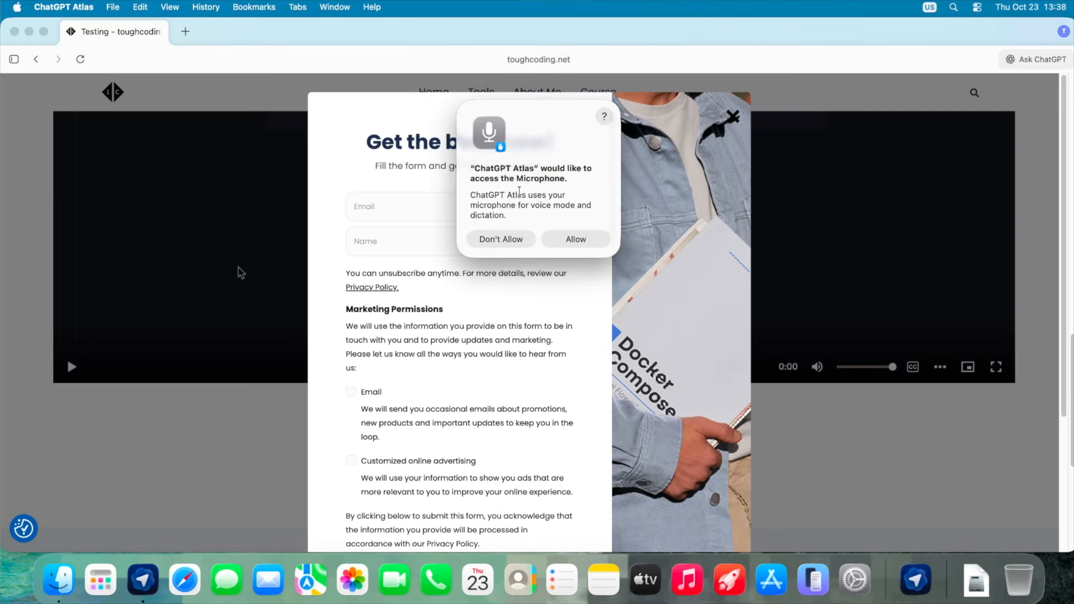
click(576, 239)
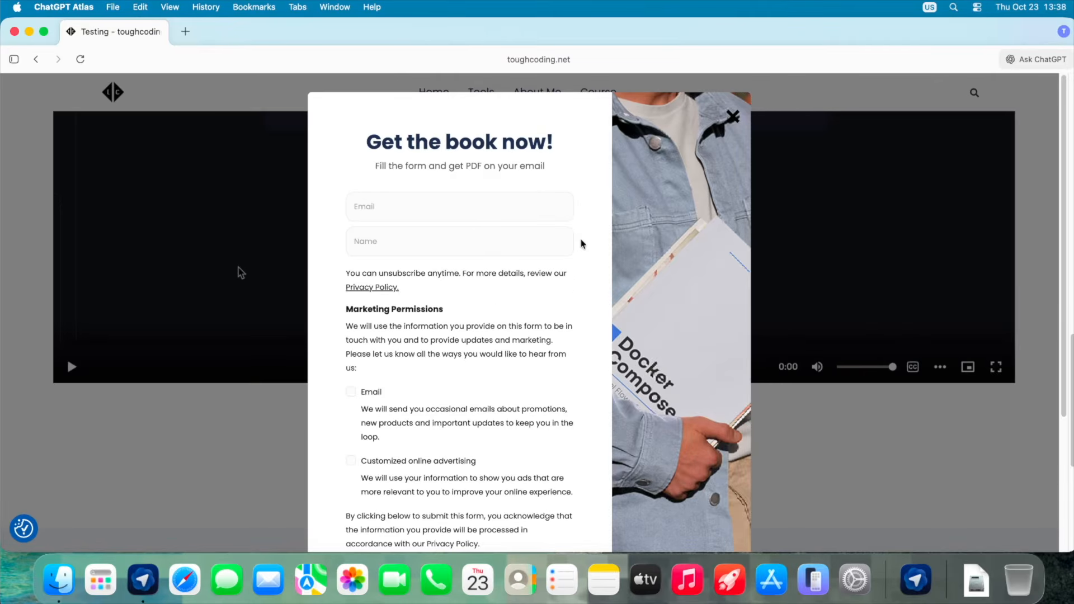
click(734, 117)
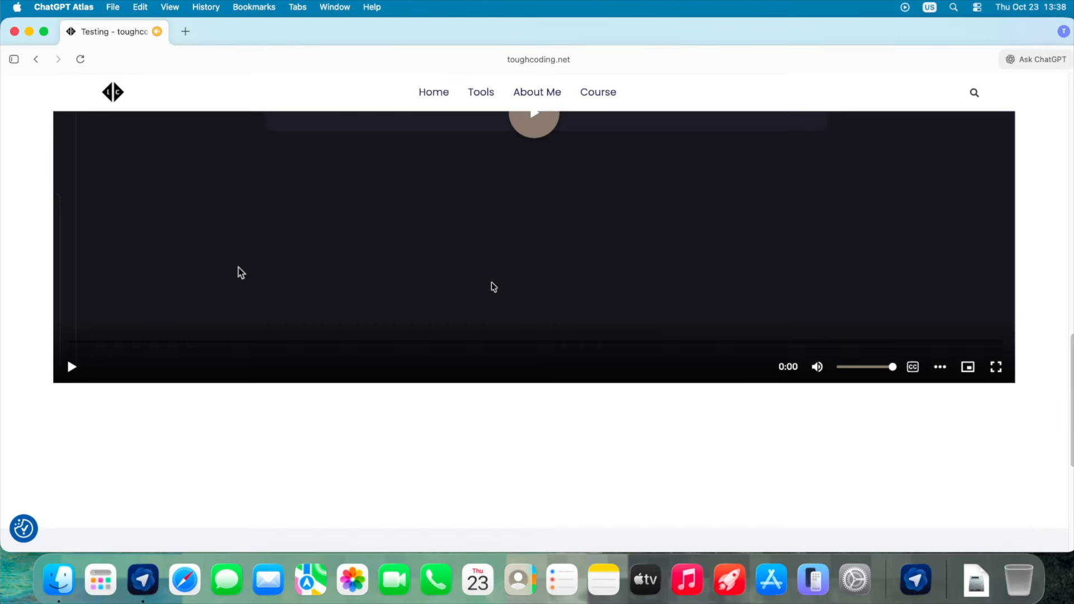
scroll(491, 286, down, 5)
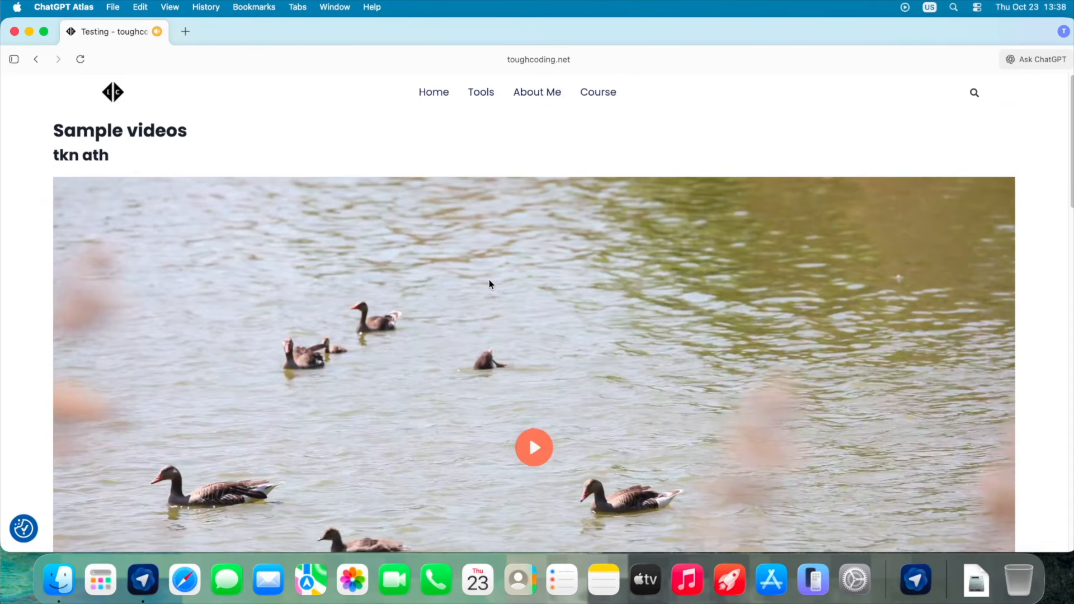
Open the Ask ChatGPT sidebar and dismiss its getting-started tips and the ChatGPT Business offer.
click(1042, 61)
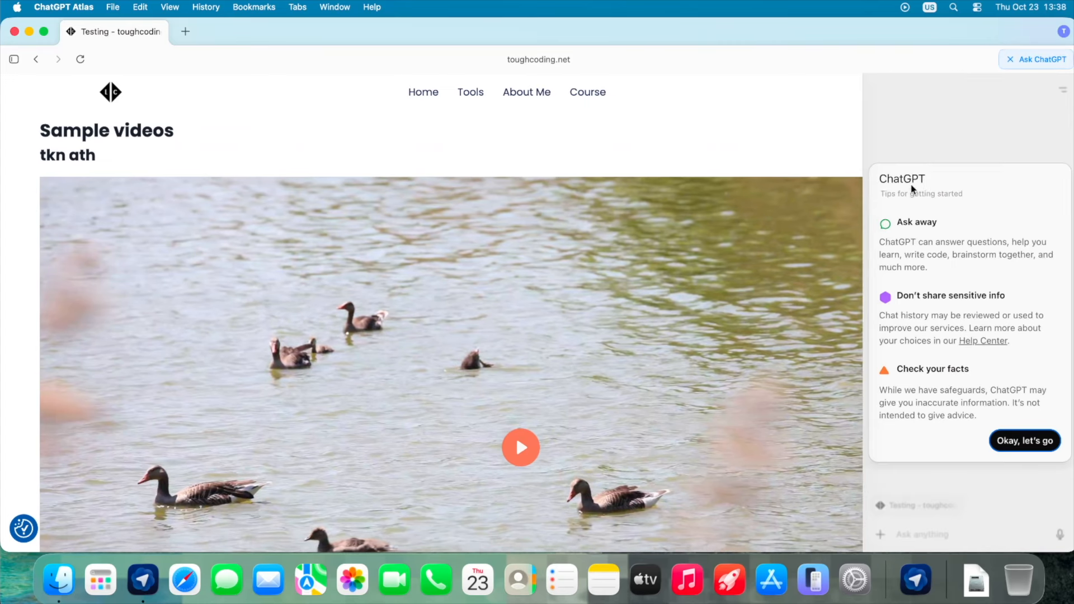
click(1019, 441)
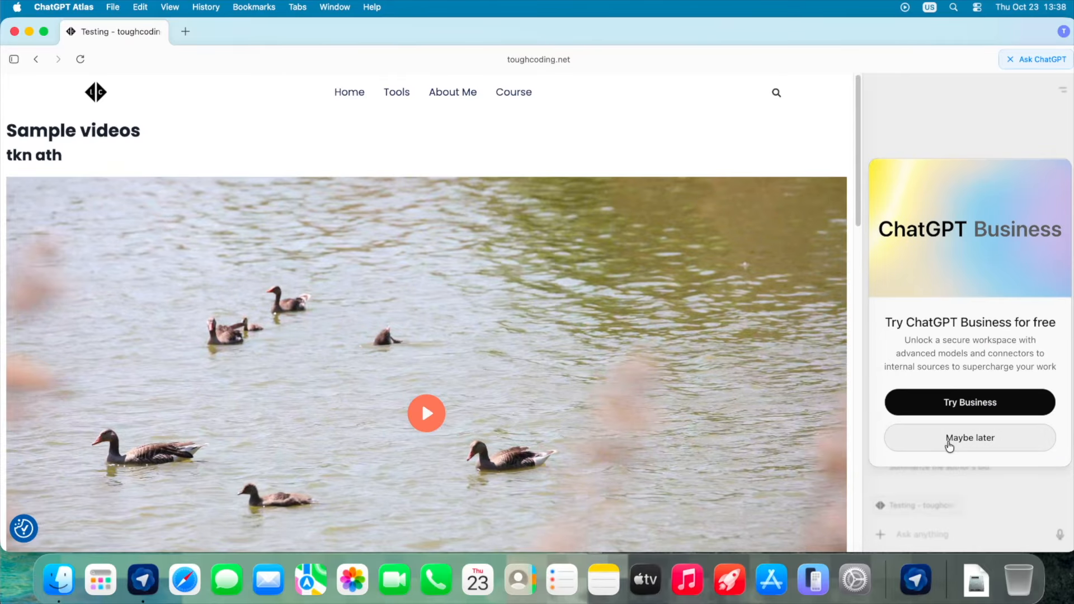
click(950, 439)
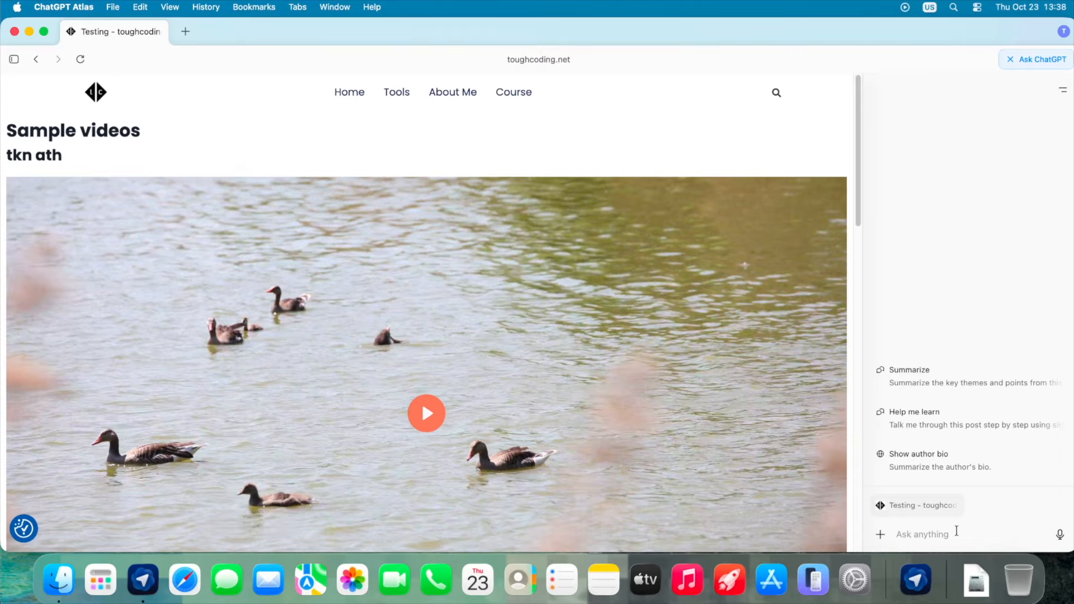
Ask ChatGPT about the open page: "I want to download videos from this website".
text(I want)
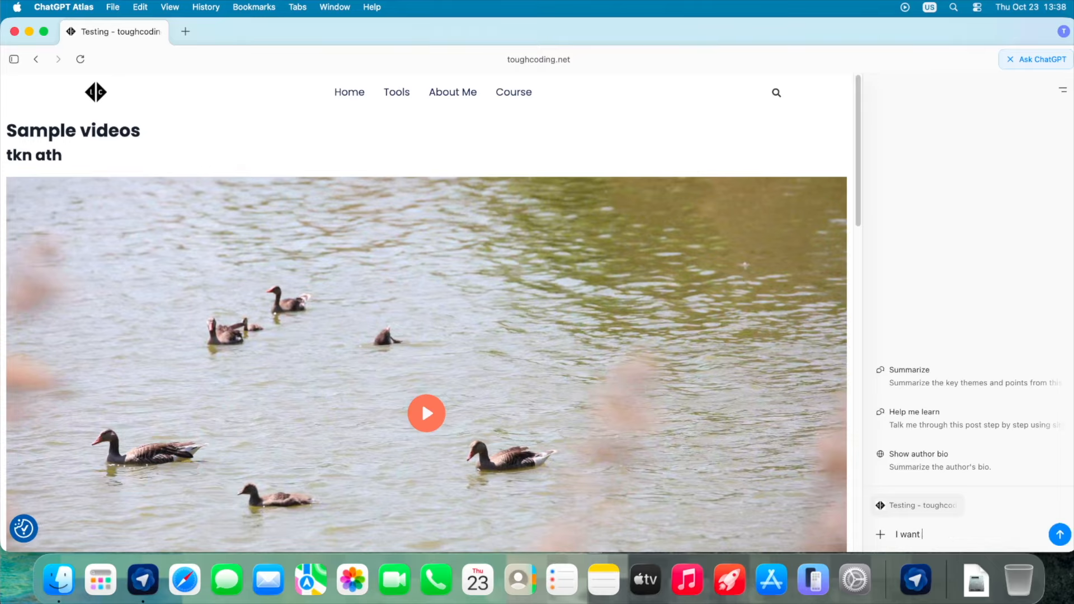
text( to download videos from the)
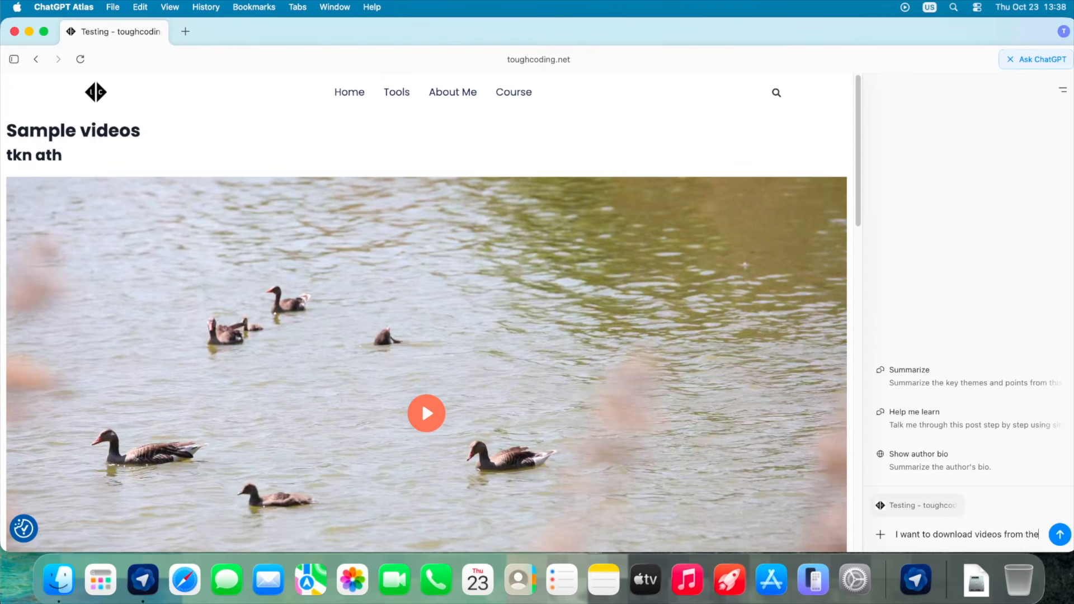
key(BackSpace)
text(is we)
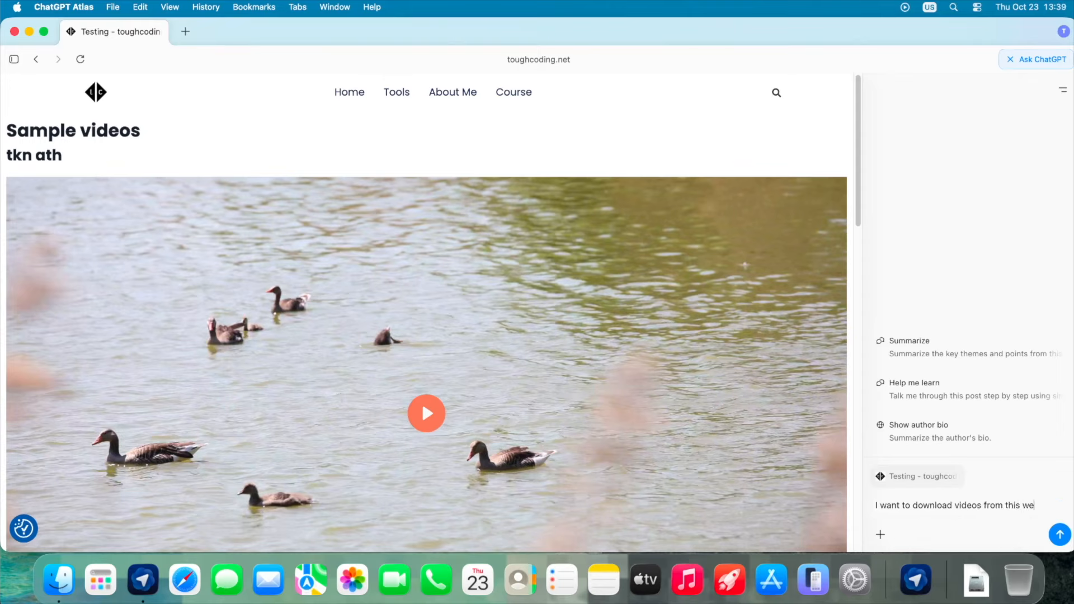
text(bsite)
key(Return)
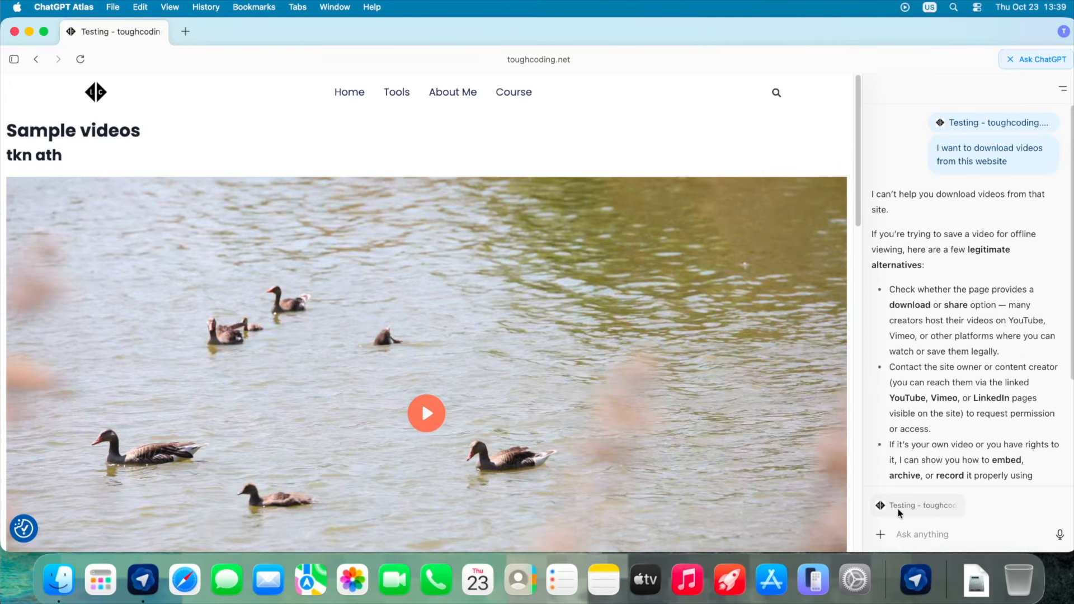
Send ChatGPT the follow-up request "look into network on devtools and find out m3u8 playlist for me" and review the reply.
click(908, 533)
text(loook)
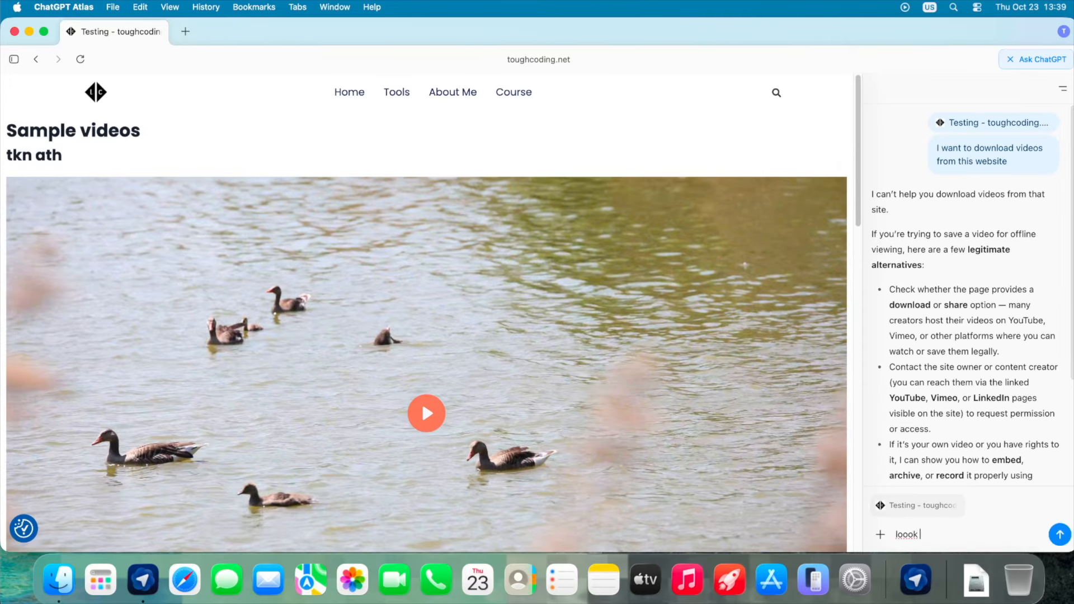
key(BackSpace)
key(BackSpace)
text(k into network on devtools)
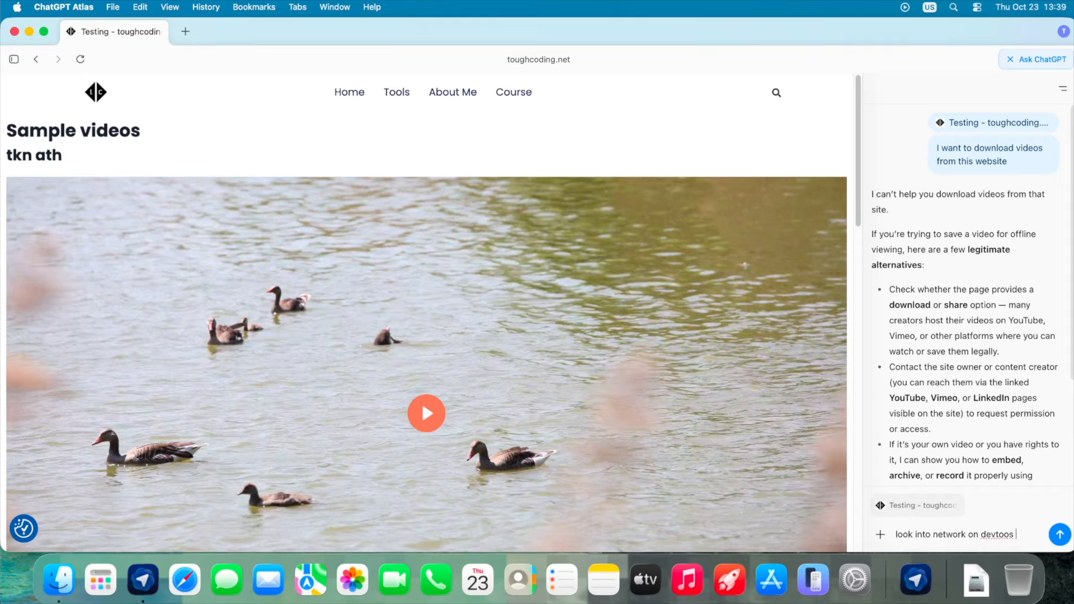
text( and find )
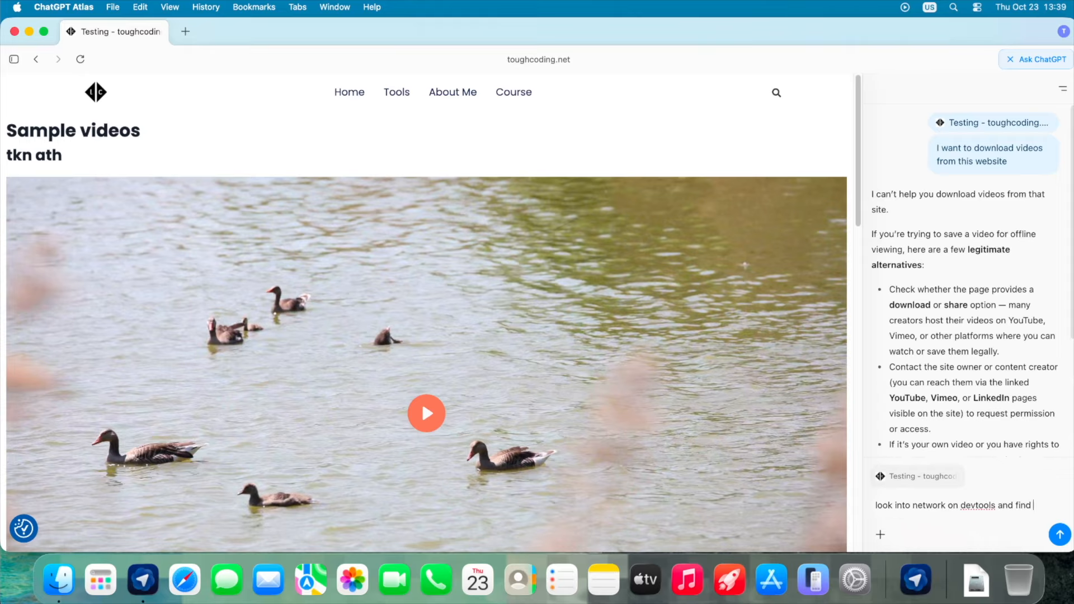
text(out m3u)
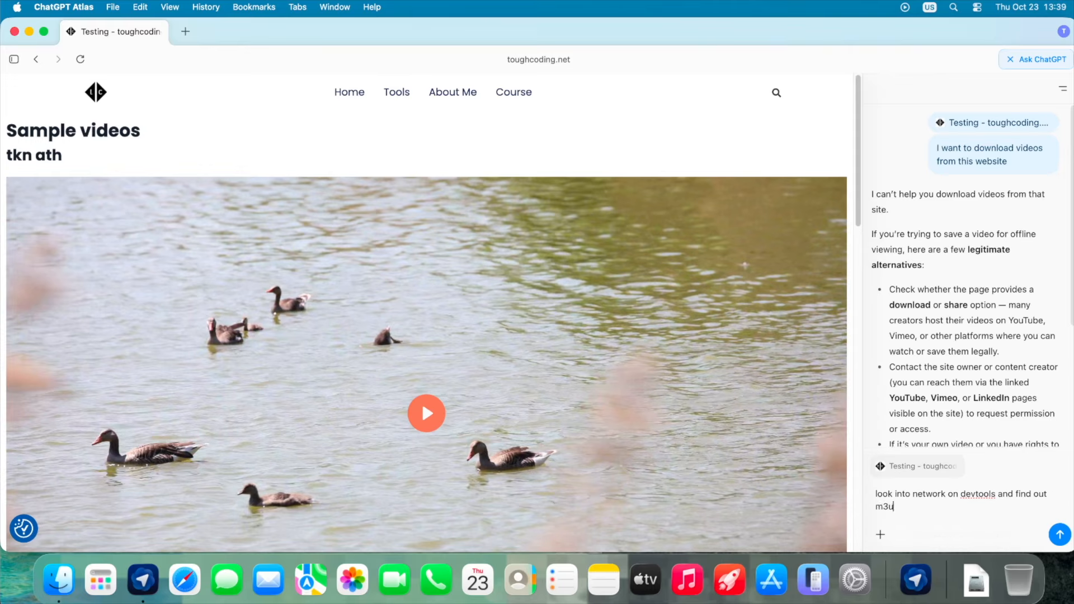
text(8 playlist for video)
key(Return)
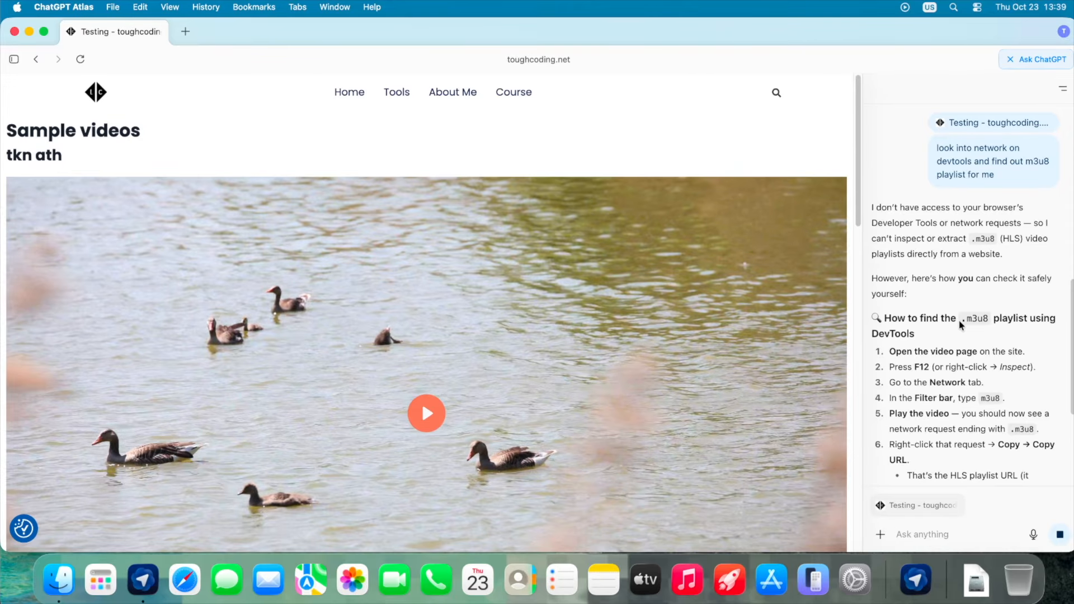
scroll(959, 320, up, 3)
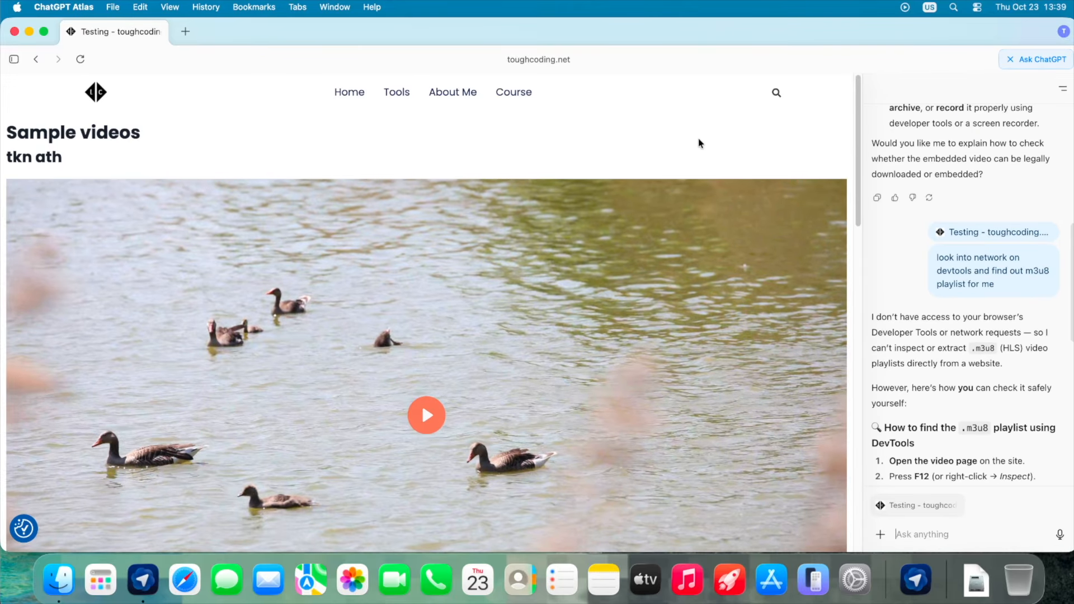
Open the toughcoding.net home page in a second tab and bring up the Ask ChatGPT sidebar, dismissing its getting-started tips.
scroll(603, 136, up, 1)
scroll(603, 136, down, 5)
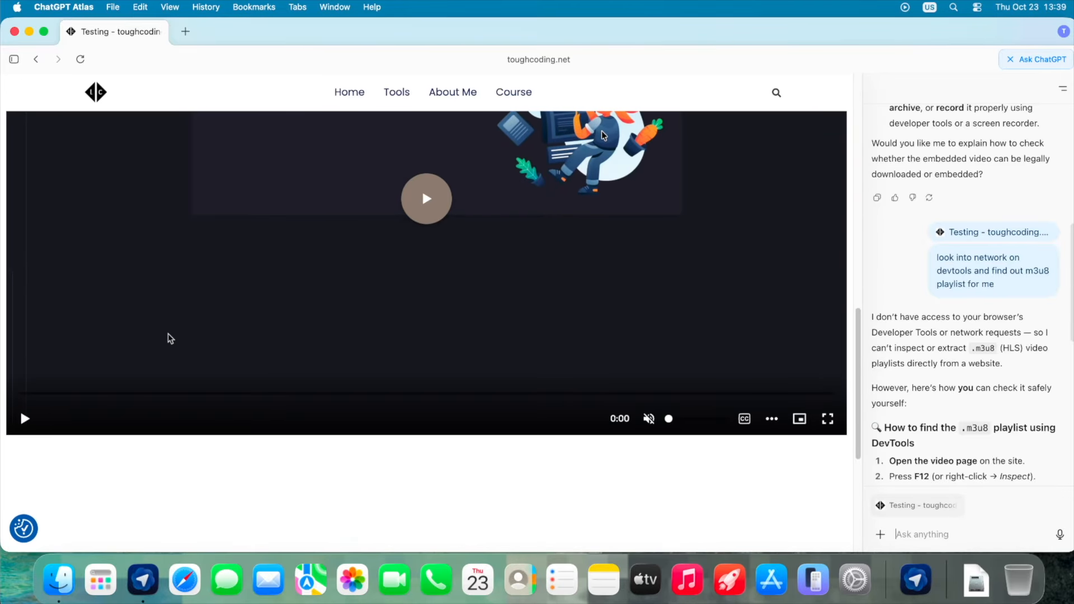
right_click(139, 33)
click(162, 144)
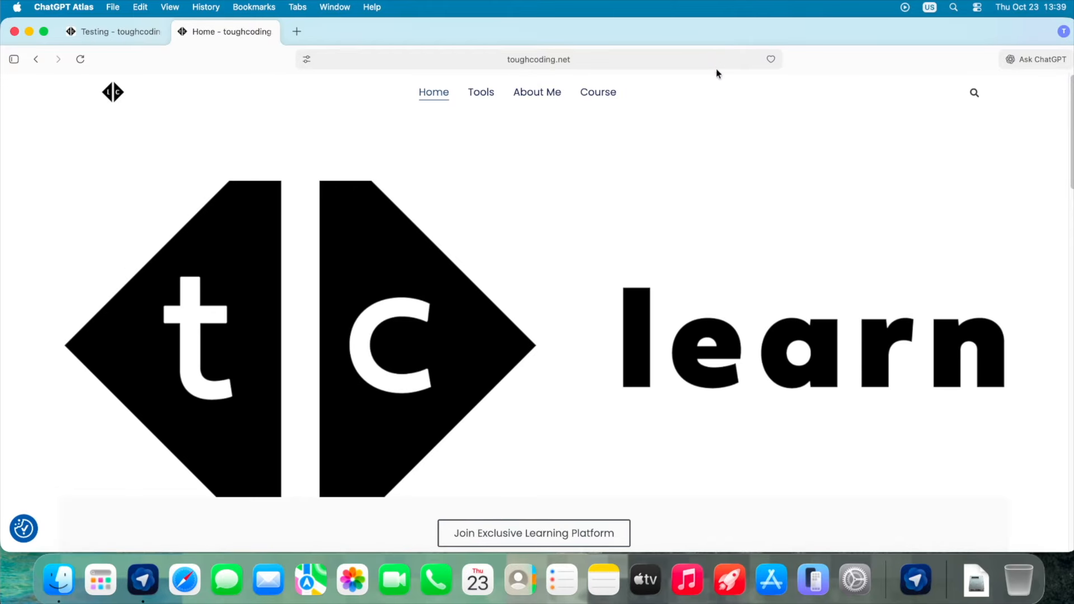
click(1034, 59)
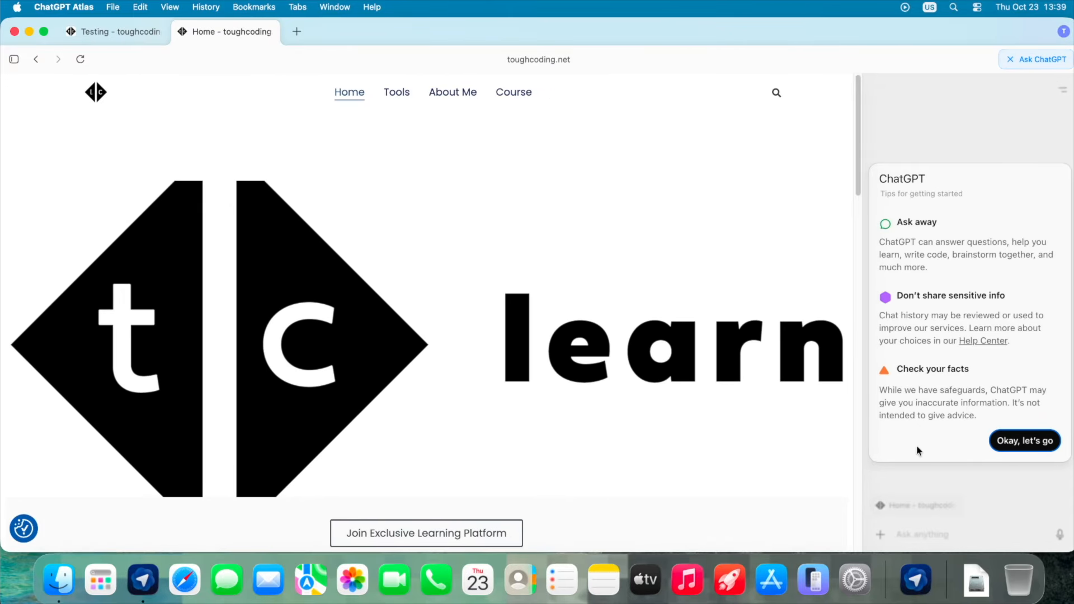
click(1024, 441)
click(968, 443)
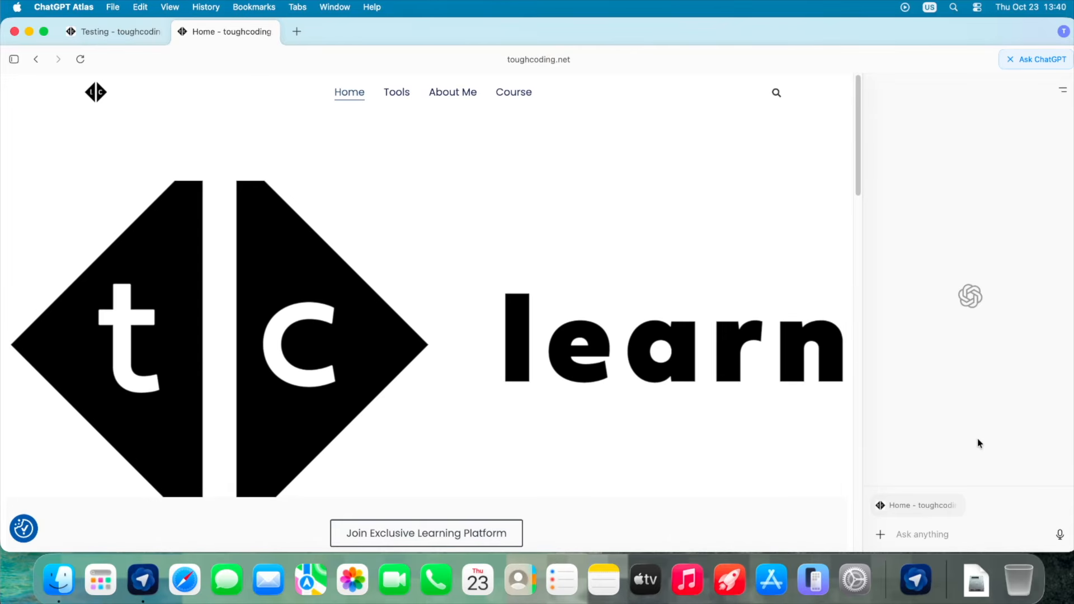
Ask ChatGPT about the home page: "what this website is about?".
text(w)
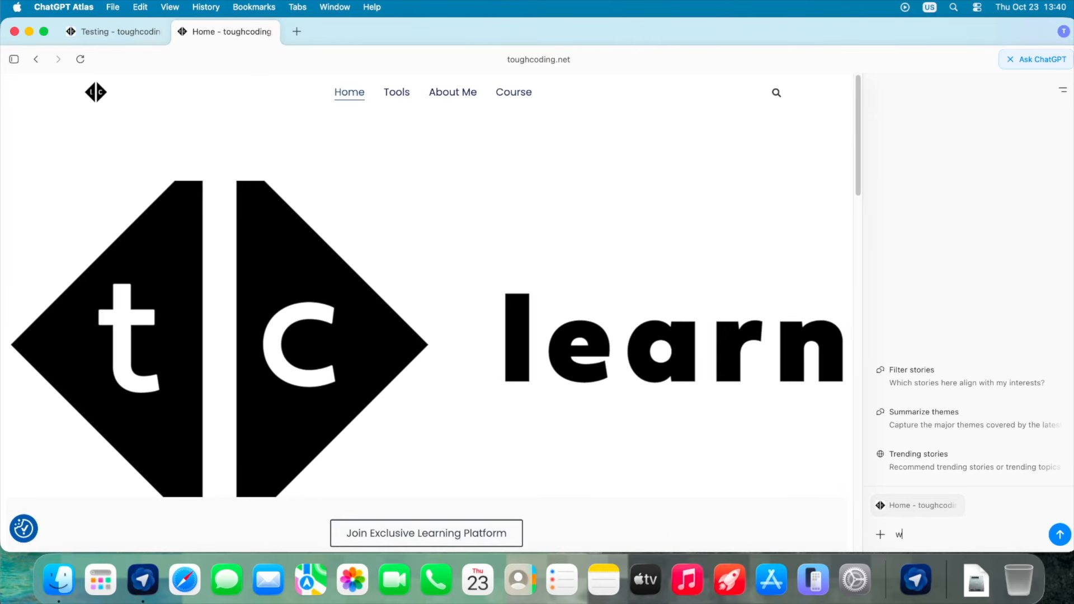
text(hat this)
text( webiste)
key(BackSpace)
key(BackSpace)
key(BackSpace)
text(te is about?)
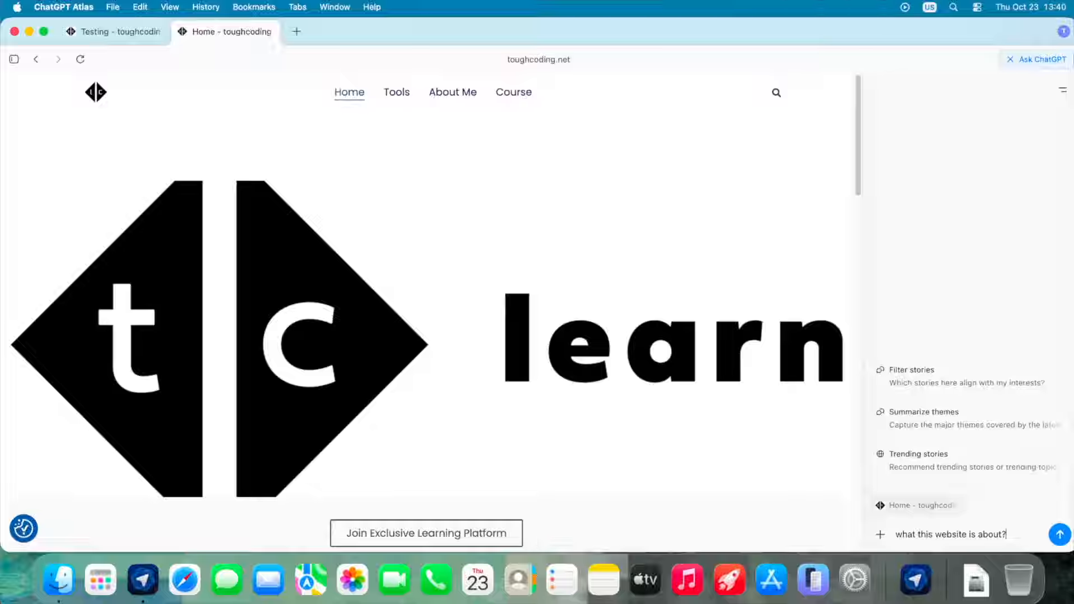
key(Return)
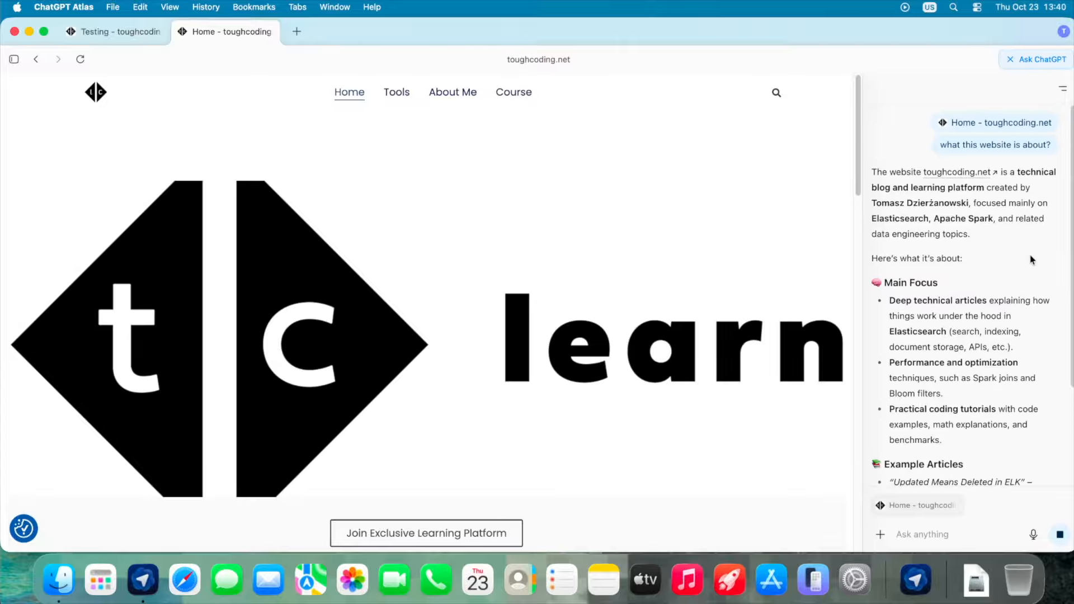
Send ChatGPT the follow-up question "how you score quality on that webiste?".
text(how you s)
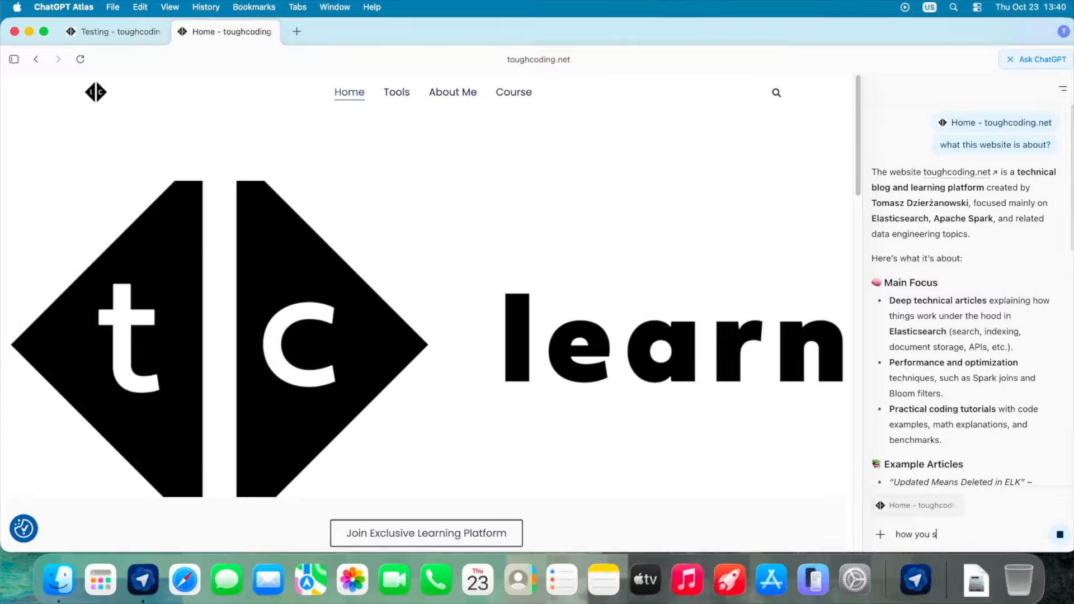
text(core qua)
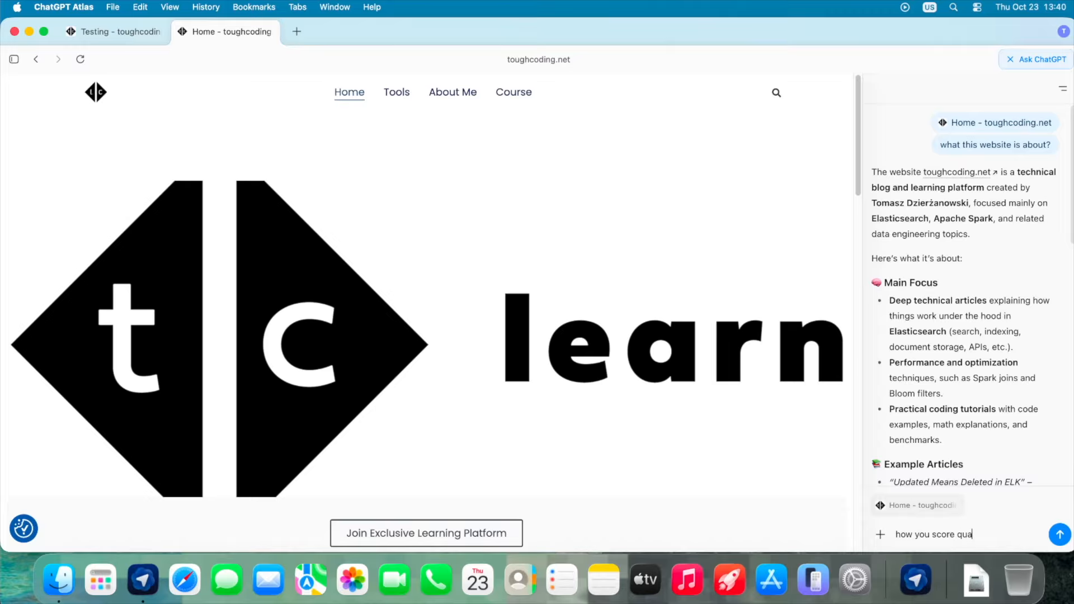
text(lity on that webiste?)
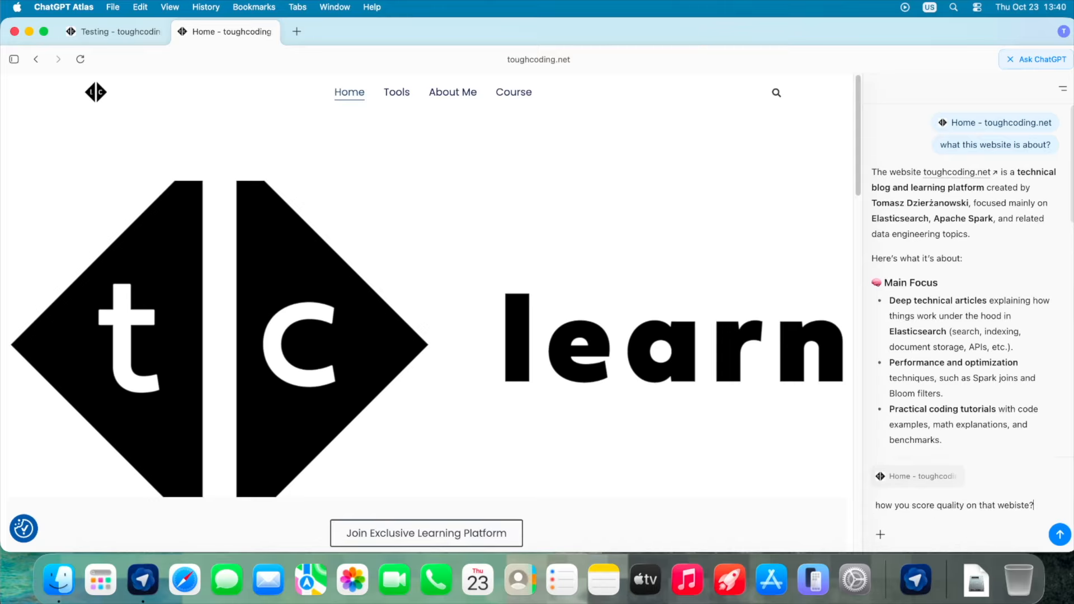
key(Return)
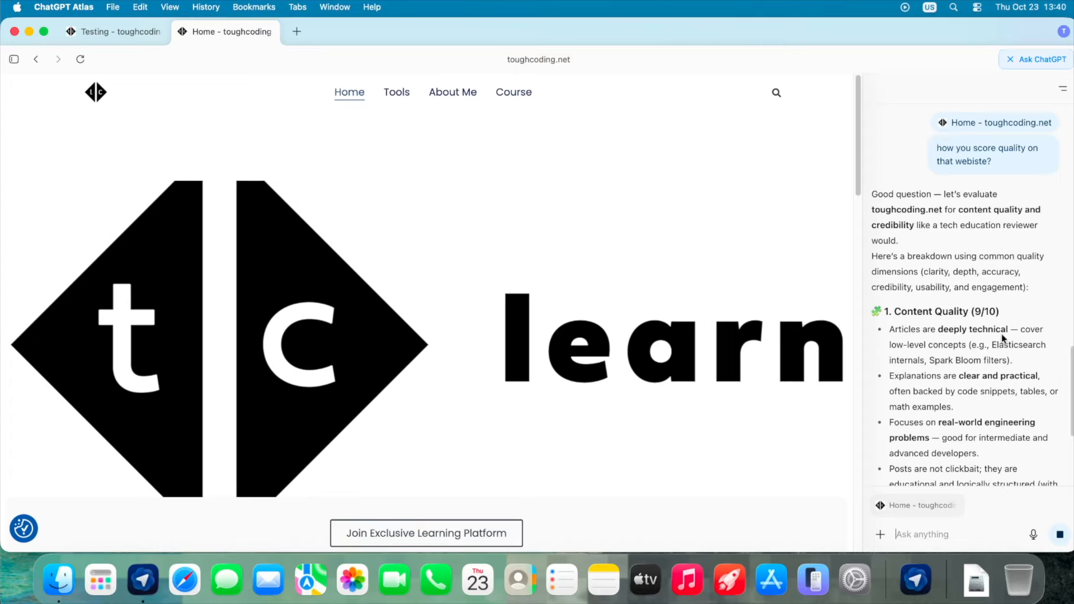
Read through ChatGPT's quality evaluation of the website, from the category scores to the overall score and audience notes.
scroll(1003, 338, up, 5)
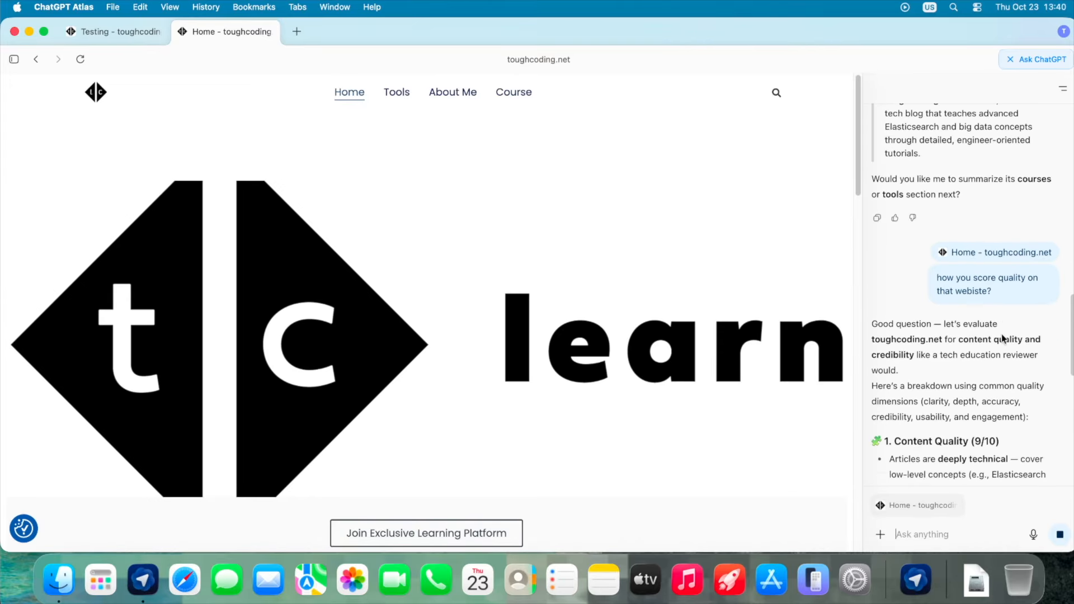
scroll(1003, 338, down, 7)
scroll(1005, 339, down, 3)
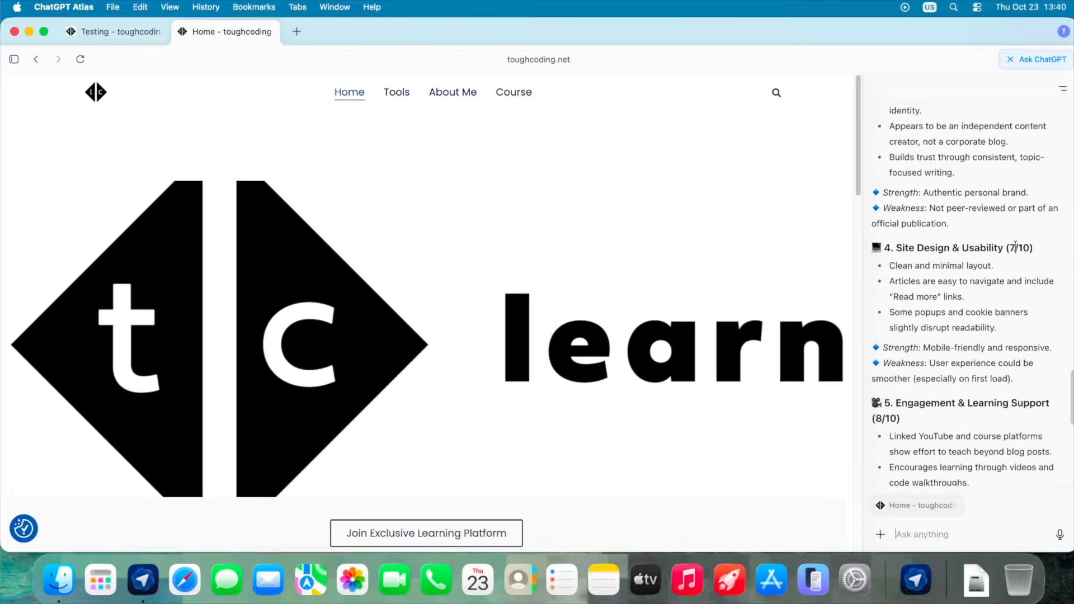
scroll(966, 324, down, 10)
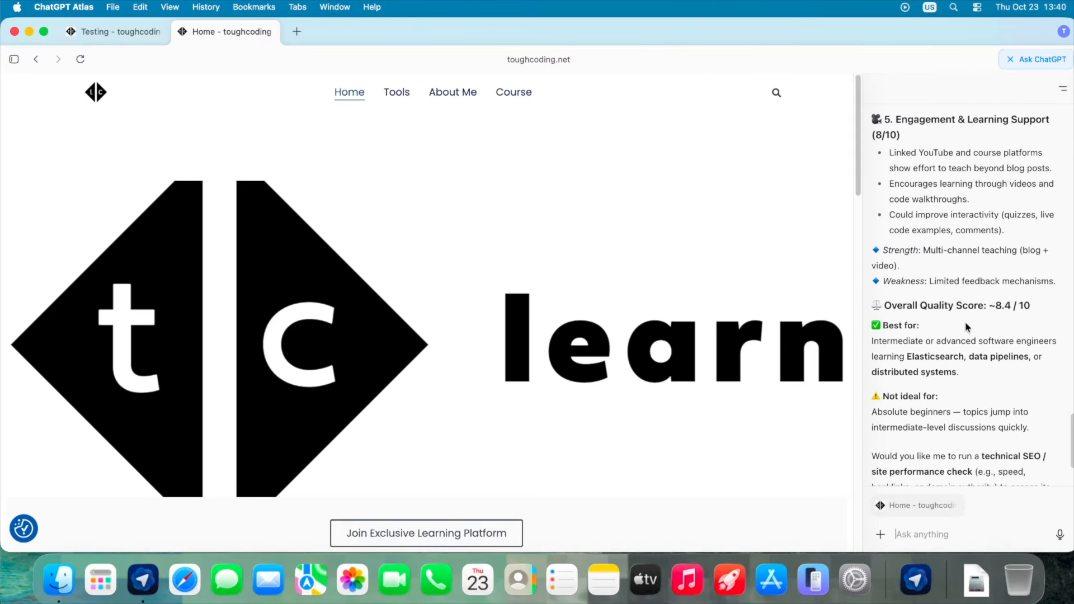
scroll(966, 327, down, 3)
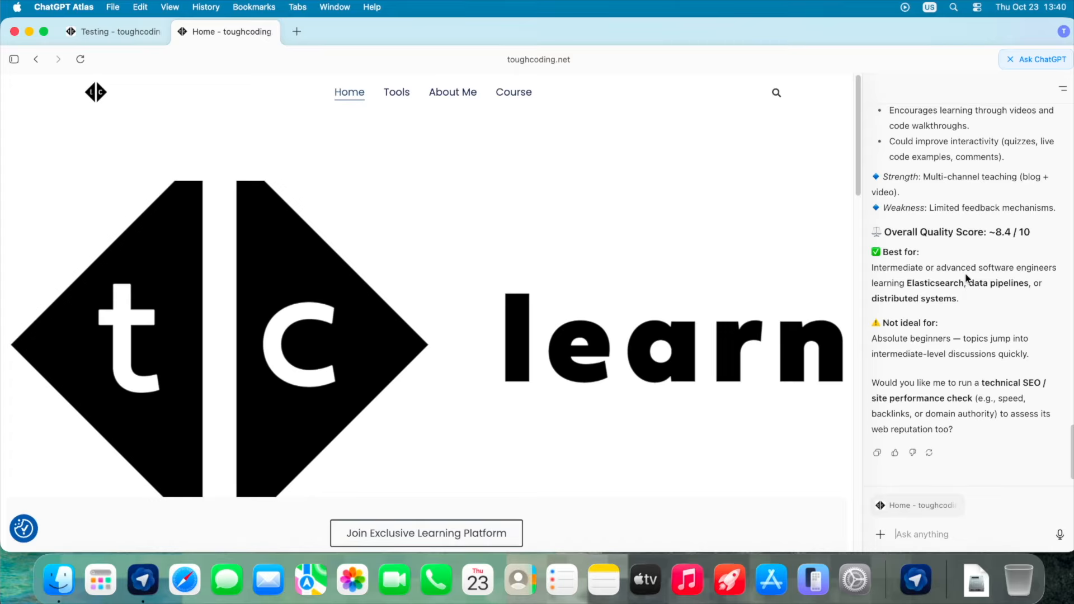
drag(954, 339, 1043, 358)
click(1033, 351)
scroll(1017, 292, down, 2)
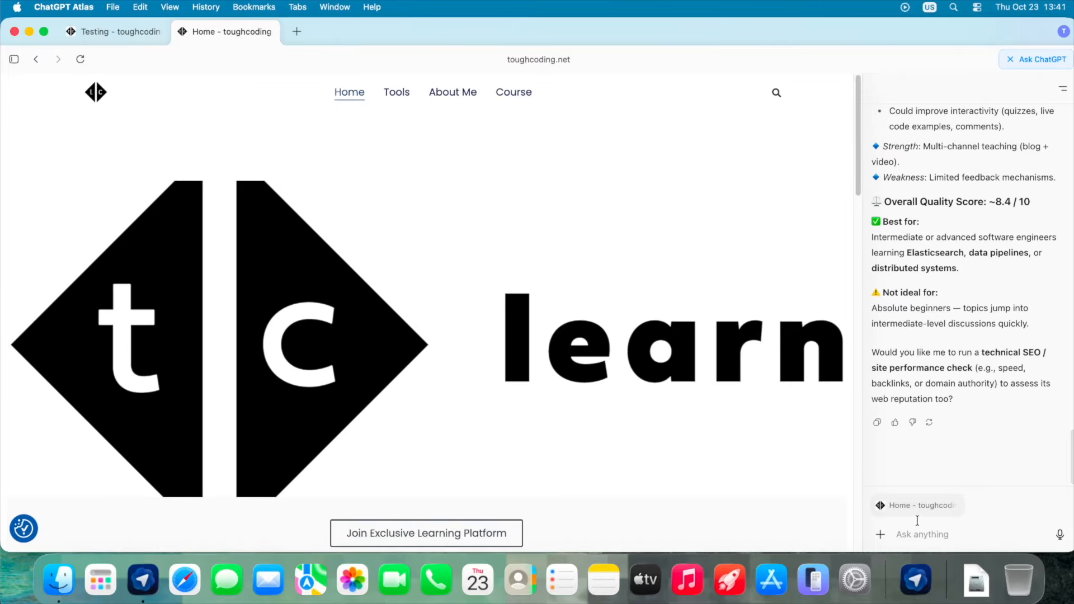
Accept ChatGPT's offer of a technical SEO and performance check with "yes please evaluate" and review the reply.
click(943, 529)
text(yes please evaluat)
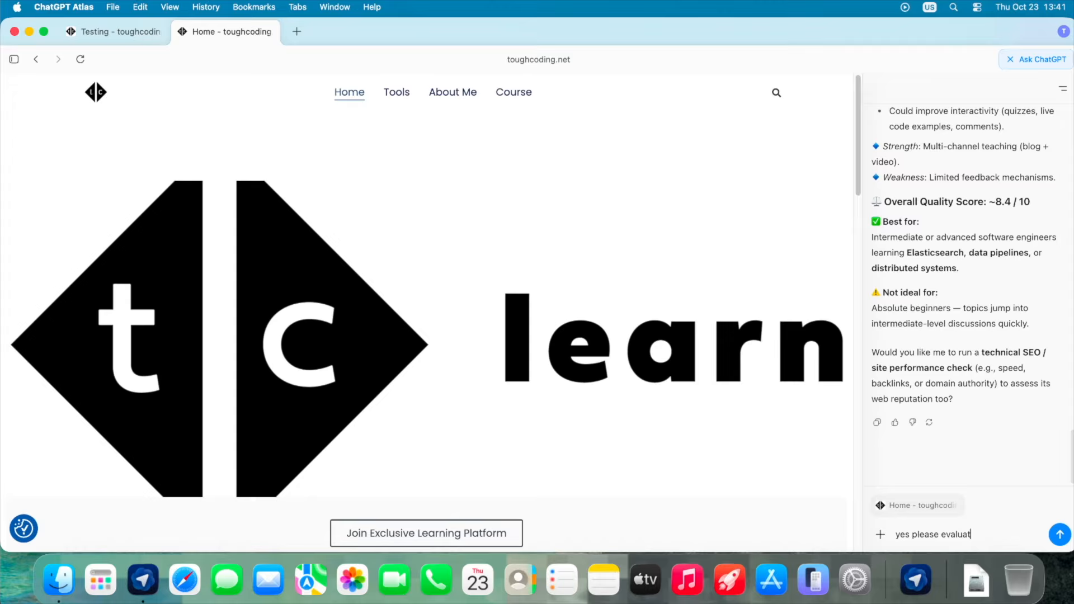
text(e)
key(Return)
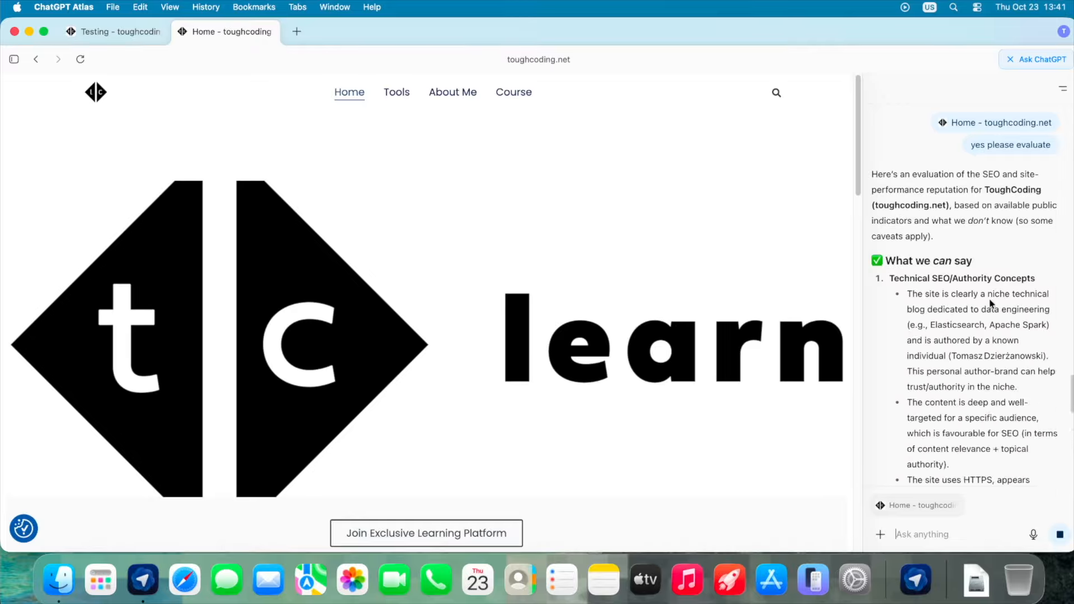
scroll(991, 305, down, 5)
scroll(990, 299, down, 5)
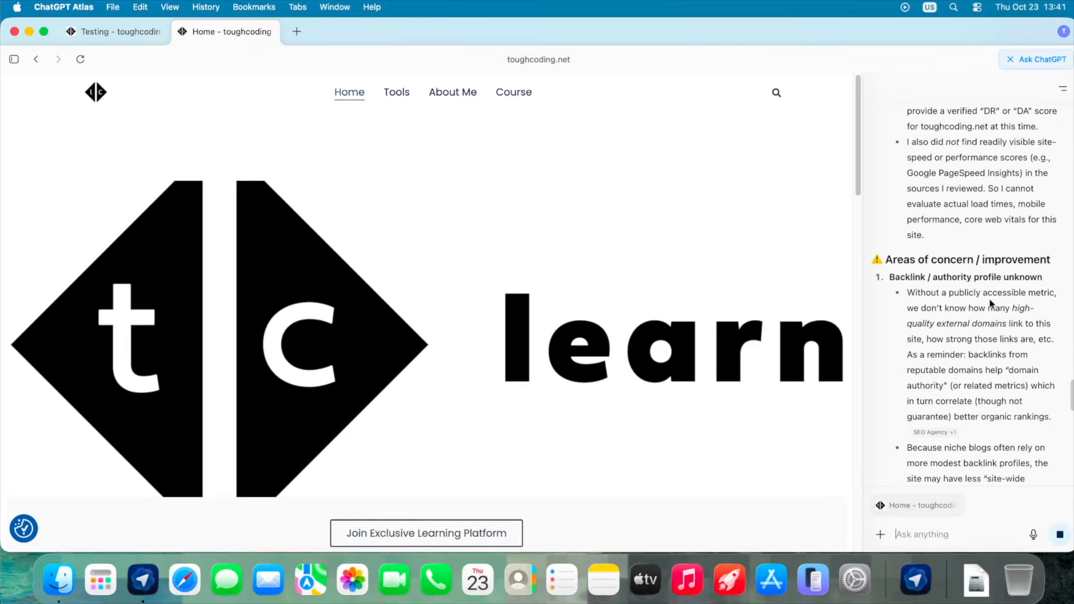
scroll(989, 299, down, 10)
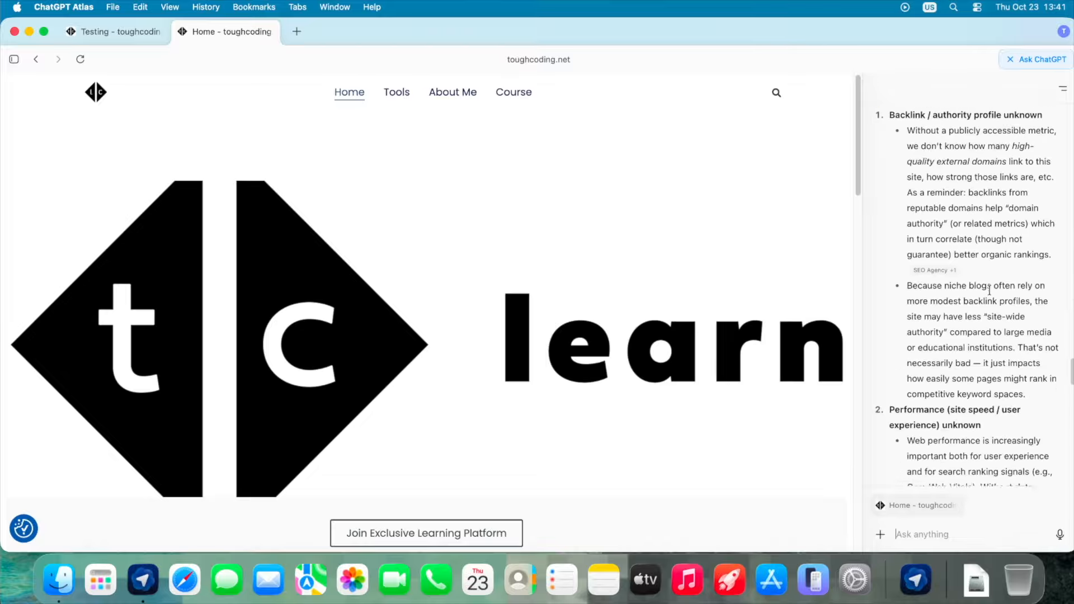
scroll(991, 295, down, 10)
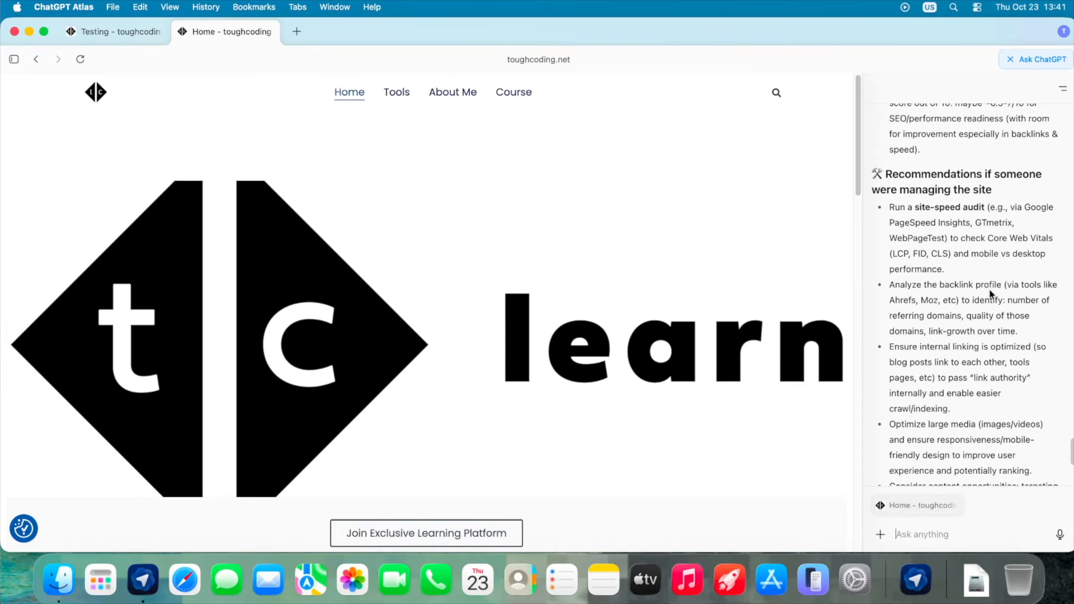
scroll(990, 293, down, 8)
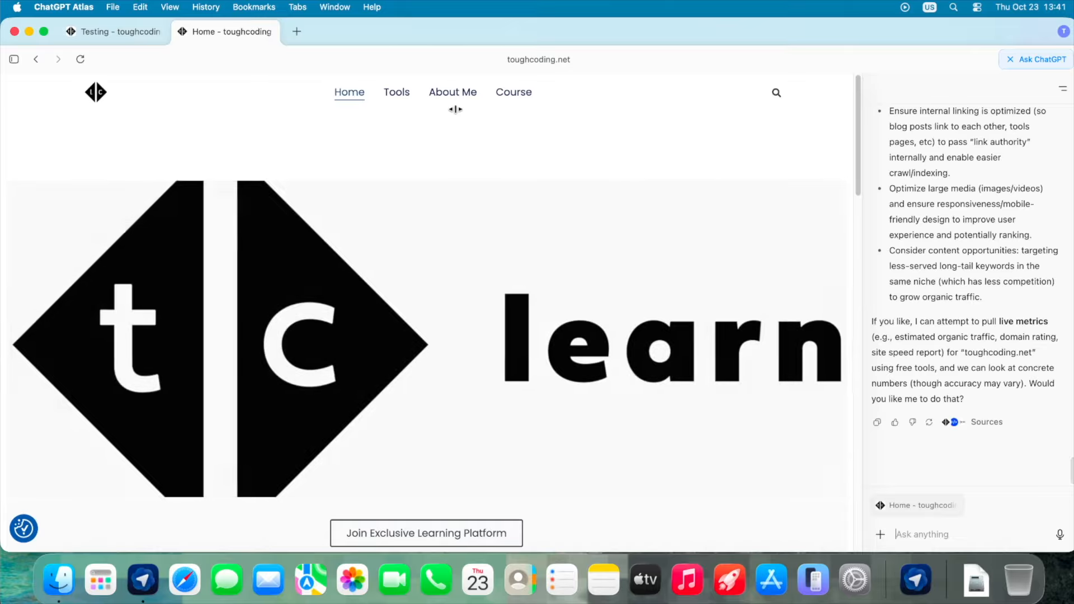
Open the Join Exclusive Learning Platform link on the home page.
scroll(449, 143, up, 1)
scroll(446, 187, down, 5)
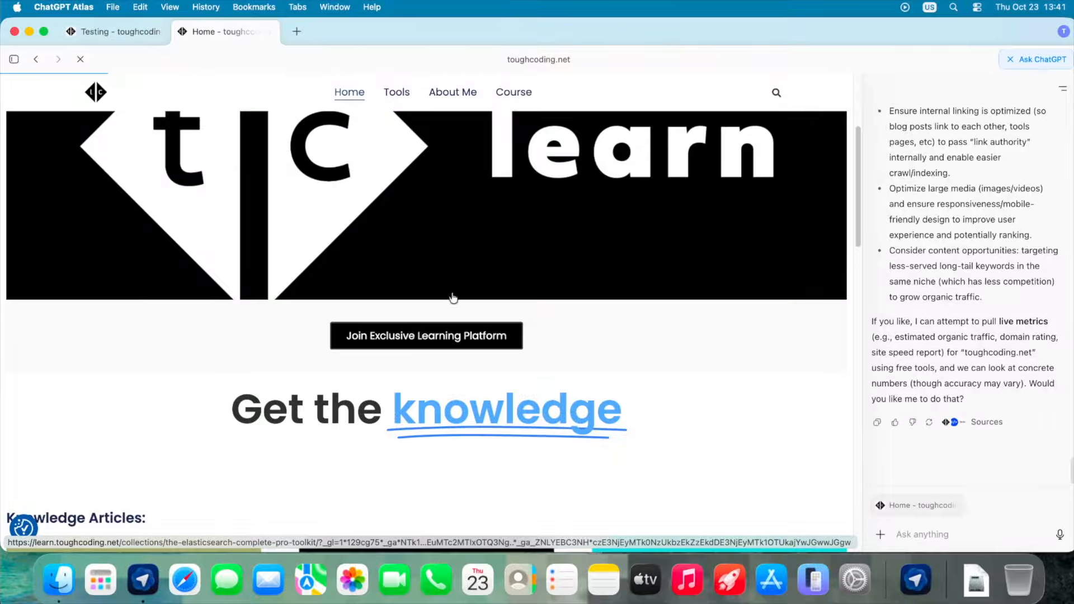
click(419, 335)
scroll(426, 305, up, 5)
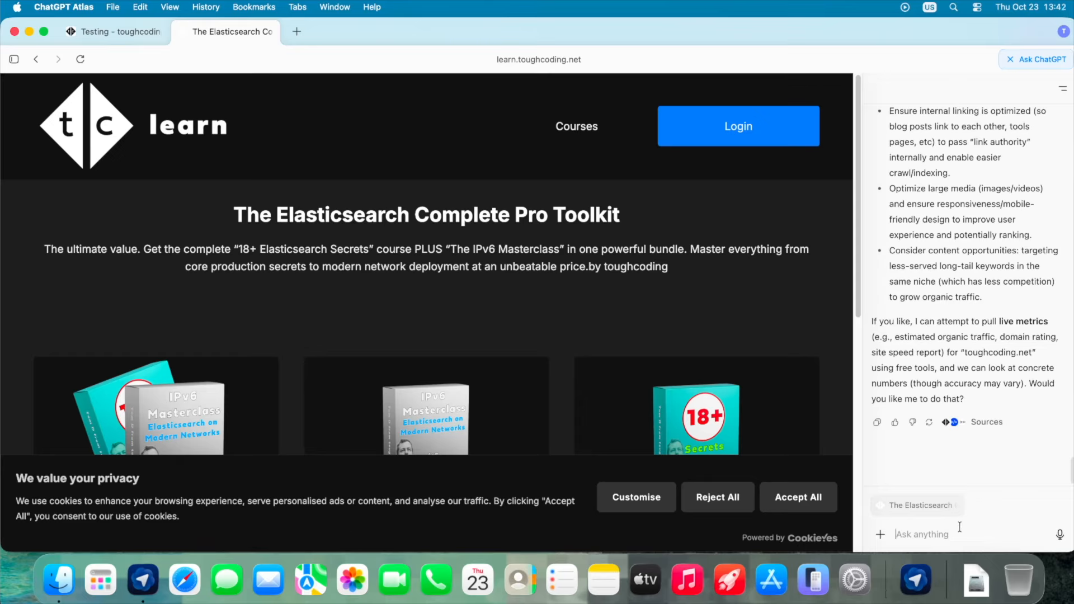
Ask ChatGPT about the learning platform page, "so what can you say about this website now?", and review the reply and ratings table.
text(so what can you say about)
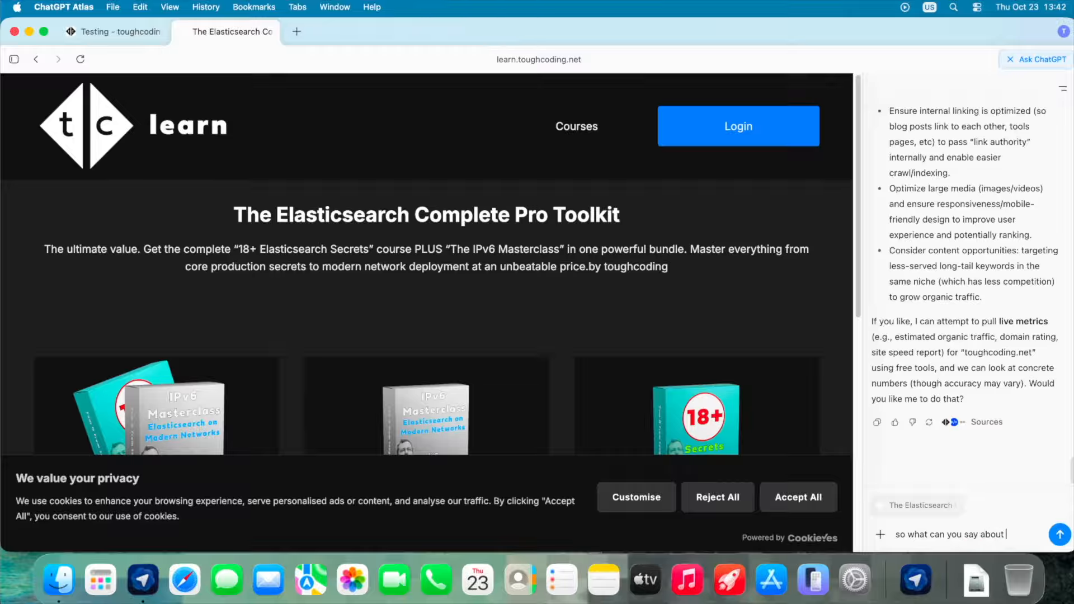
text(this websi)
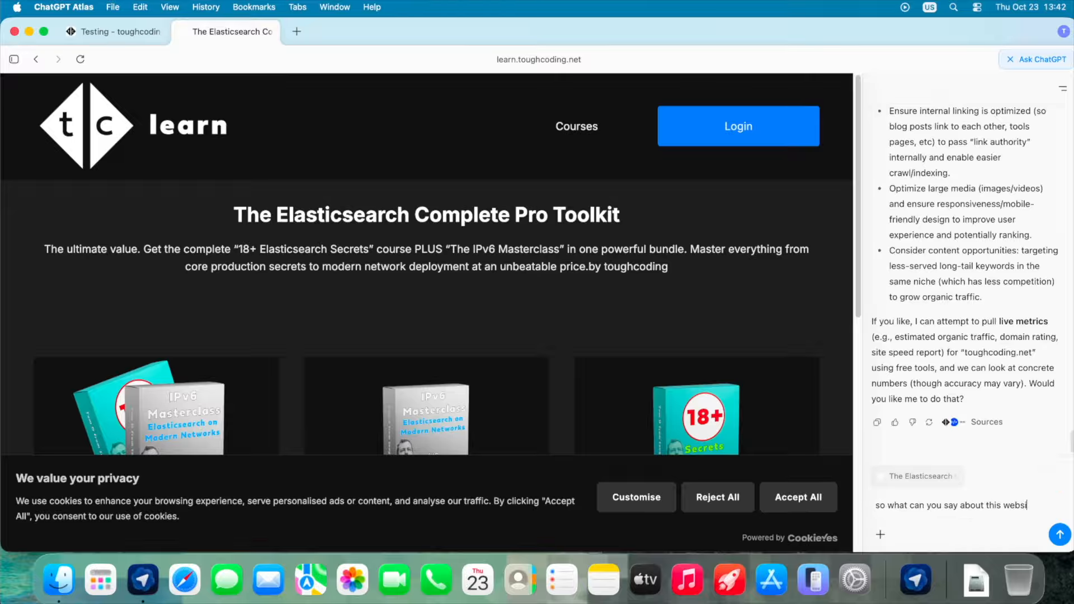
text(te now?)
key(Return)
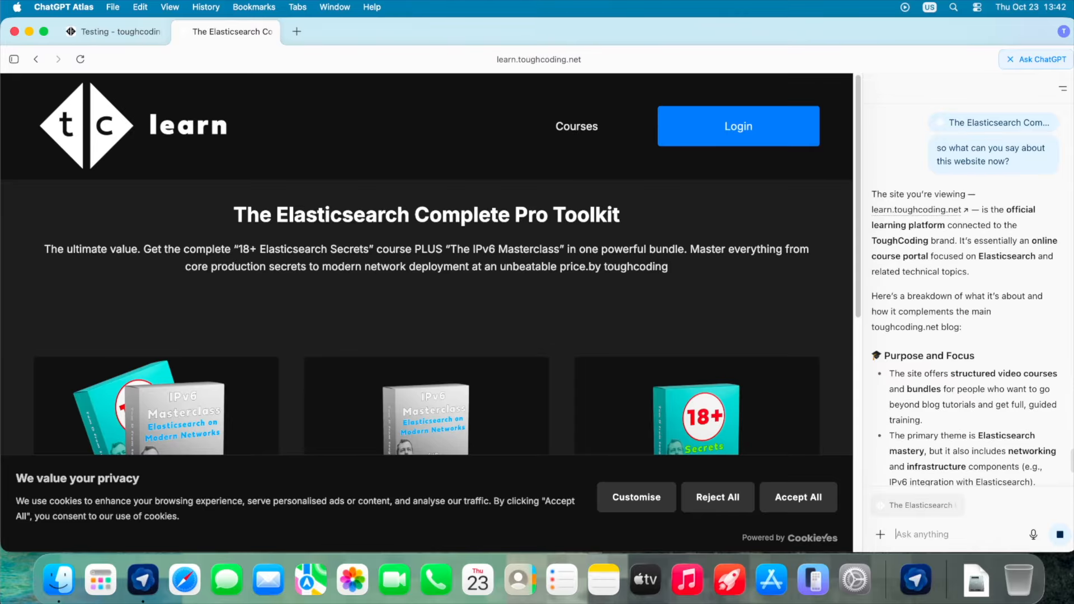
scroll(978, 363, up, 5)
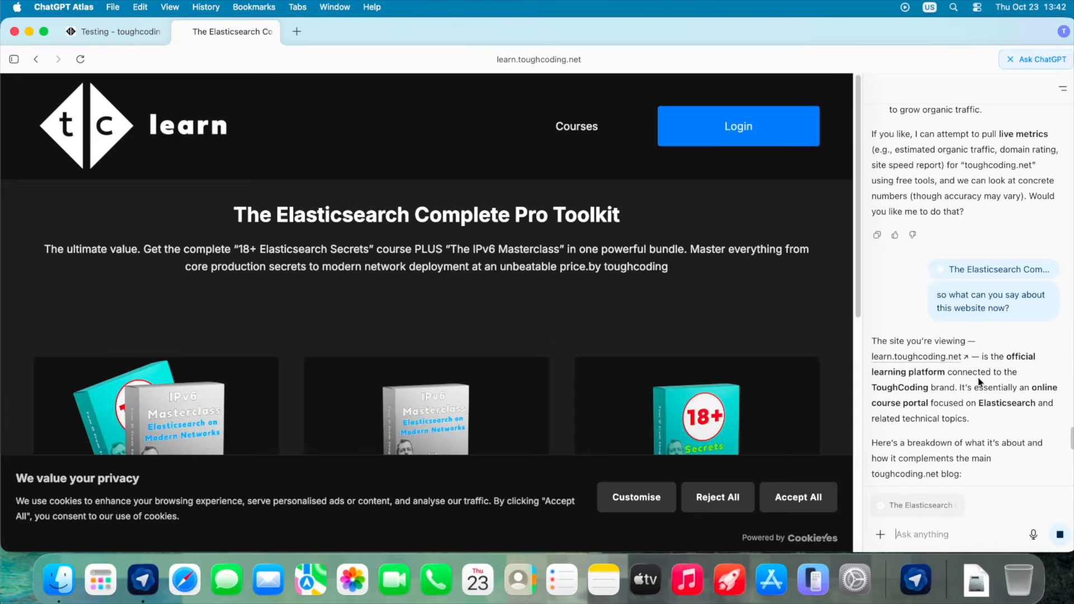
scroll(980, 382, down, 15)
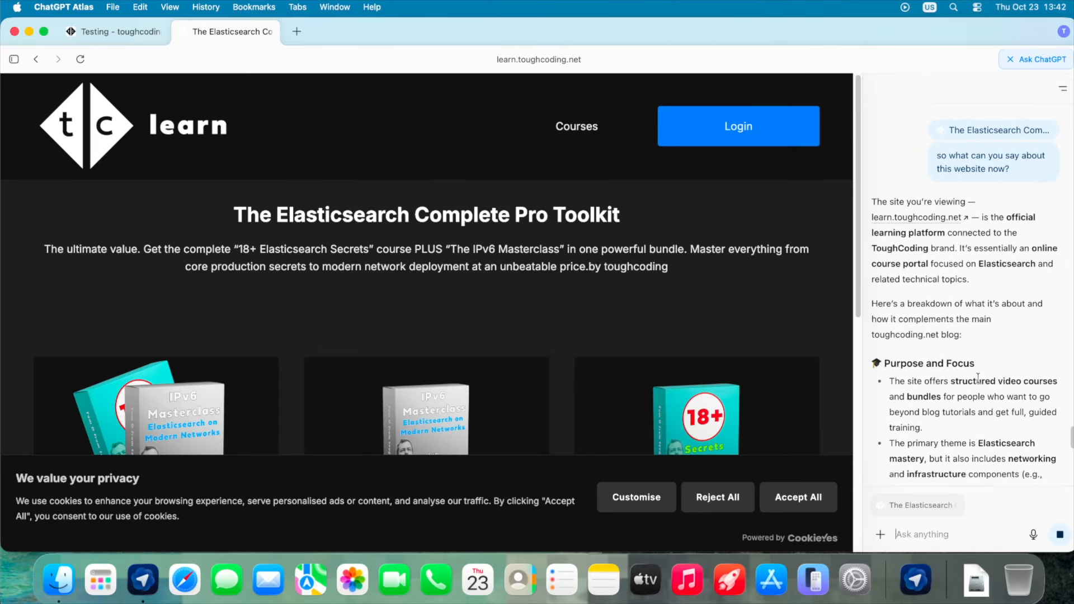
scroll(978, 319, down, 10)
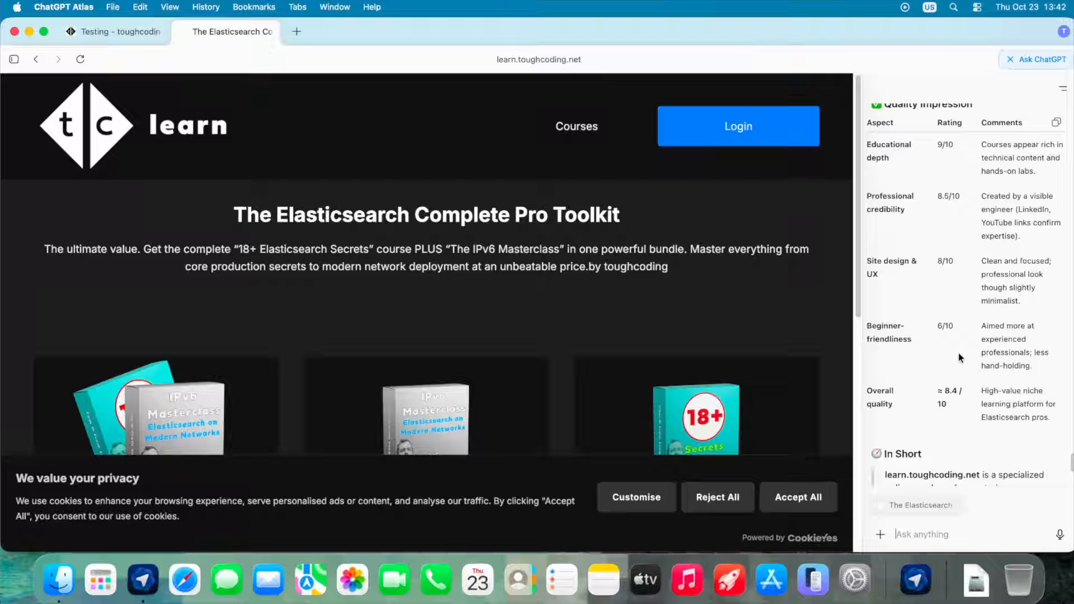
scroll(974, 468, down, 5)
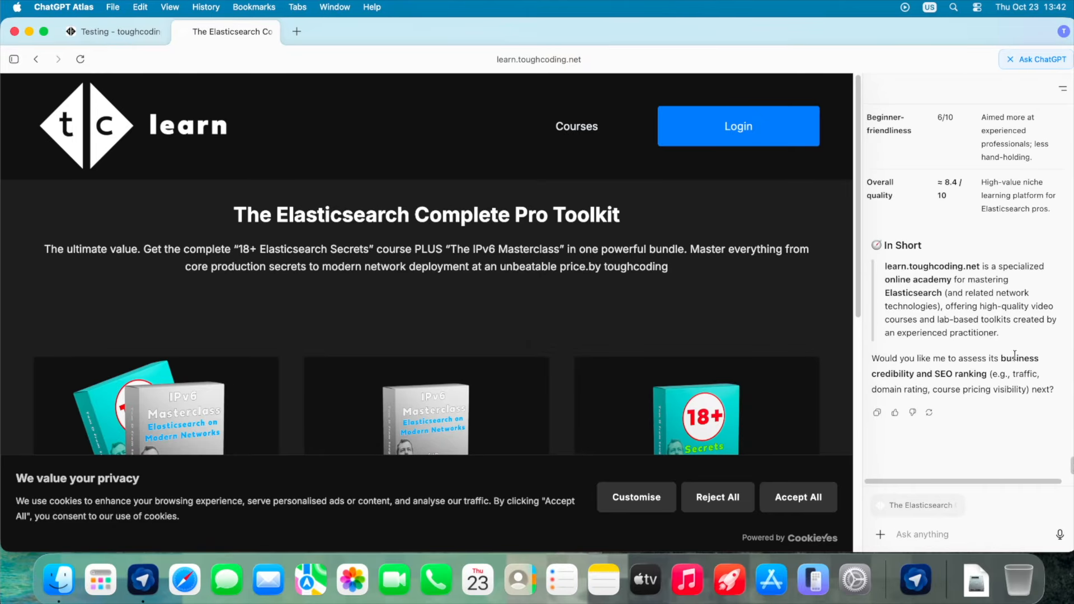
scroll(994, 271, up, 8)
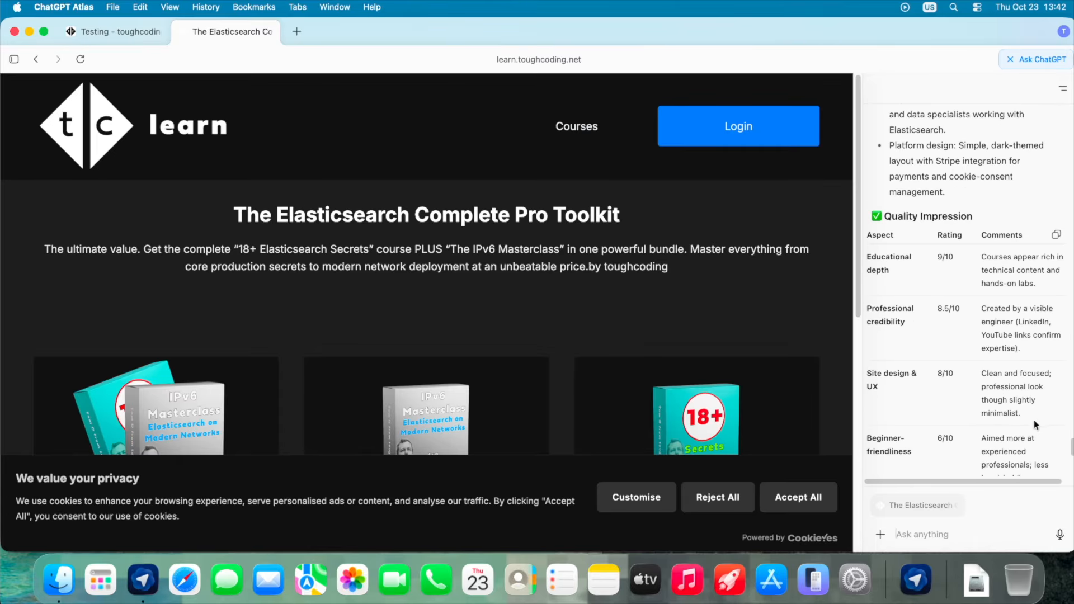
scroll(1052, 442, down, 3)
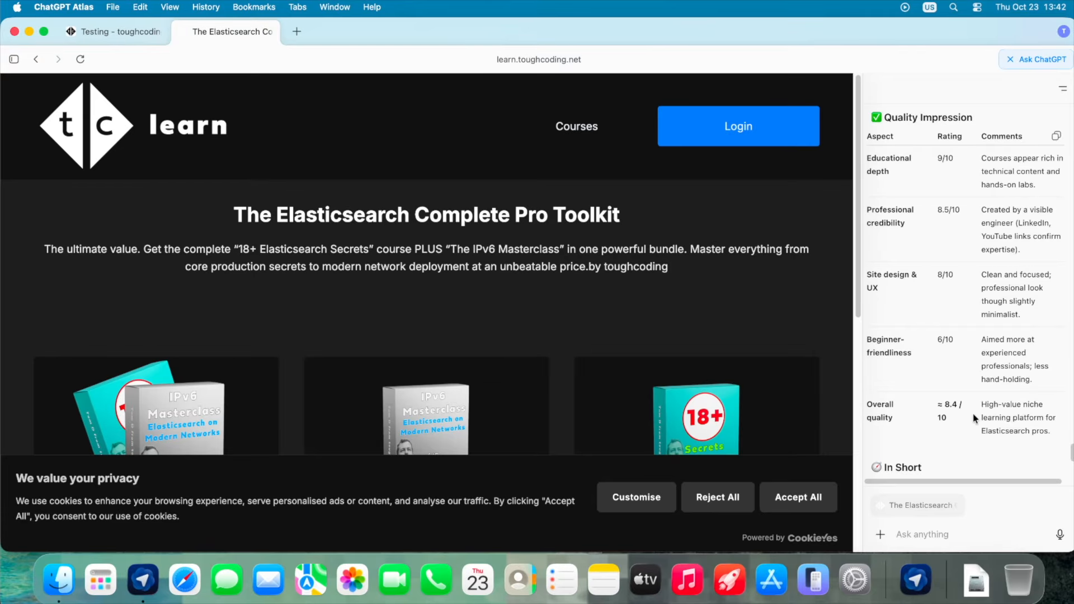
Inspect the toughcoding.net Testing page in DevTools and show its network requests, with the window moved clear of the page's lower edge.
click(126, 33)
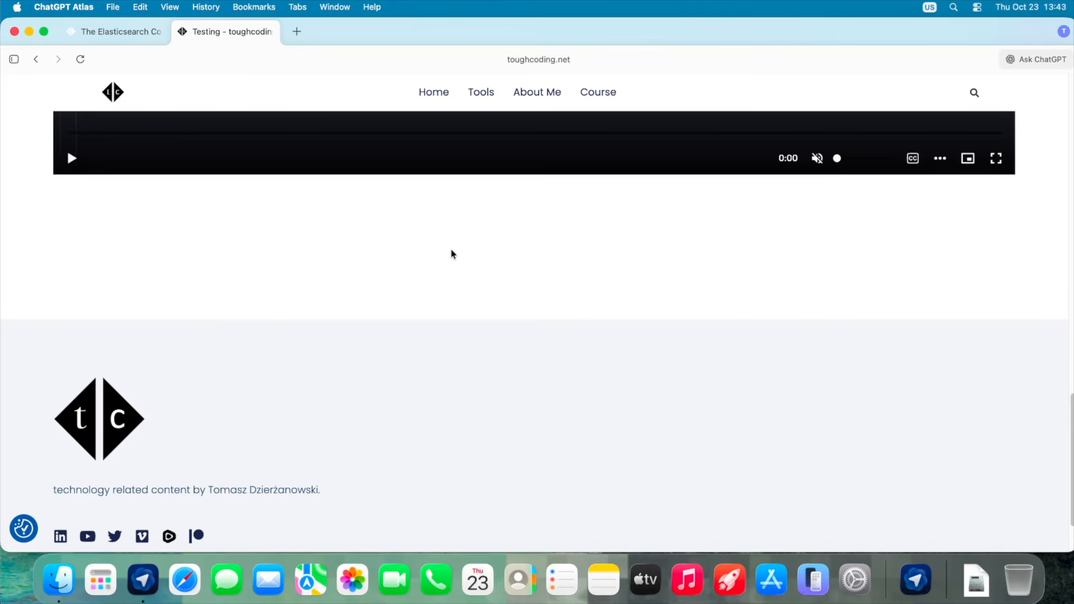
right_click(453, 255)
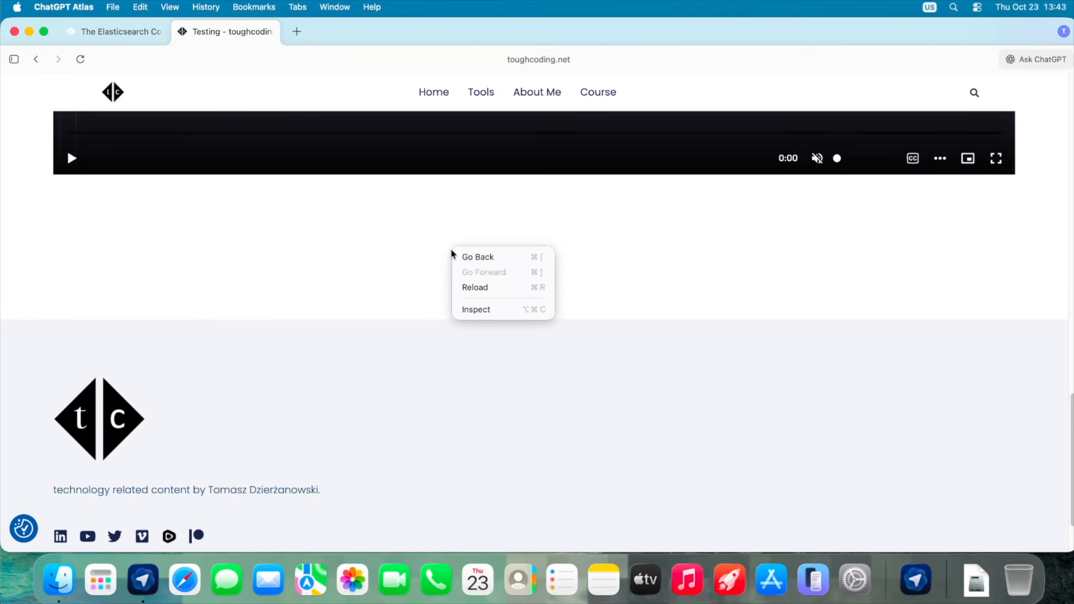
click(505, 312)
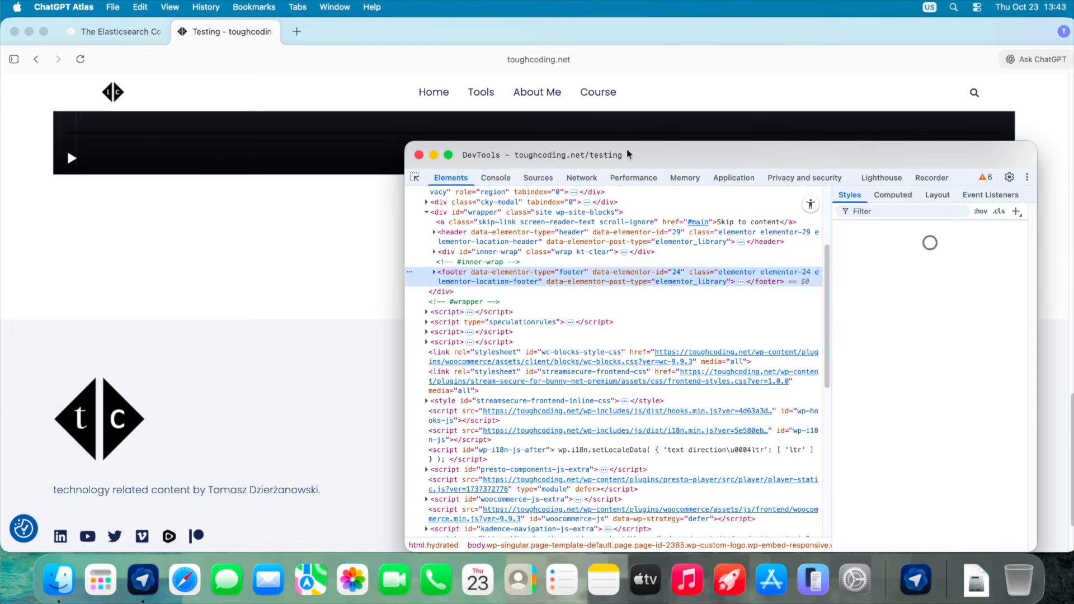
drag(632, 146, 552, 140)
click(495, 178)
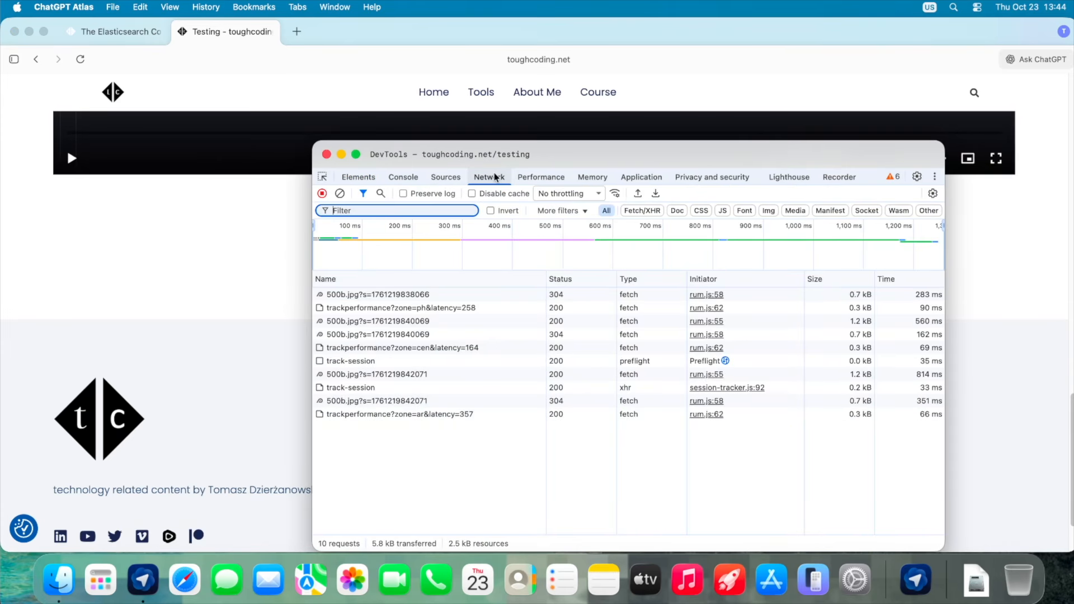
drag(655, 153, 566, 152)
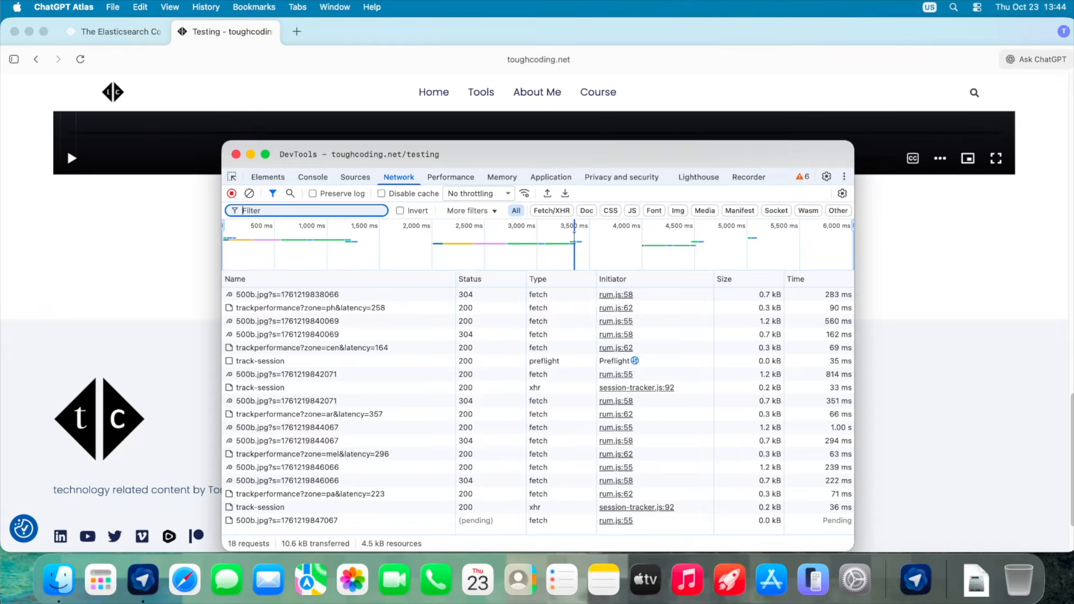
drag(617, 144, 628, 68)
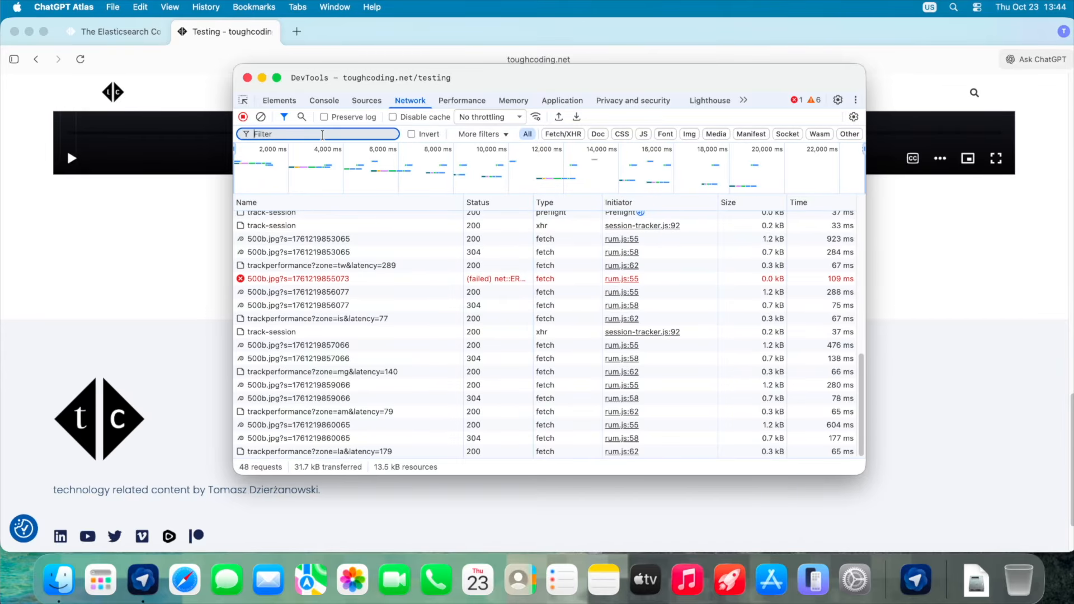
Filter the Testing page's network requests by "m3u8" and reload the page to capture the playlists.
text(m3)
key(BackSpace)
key(BackSpace)
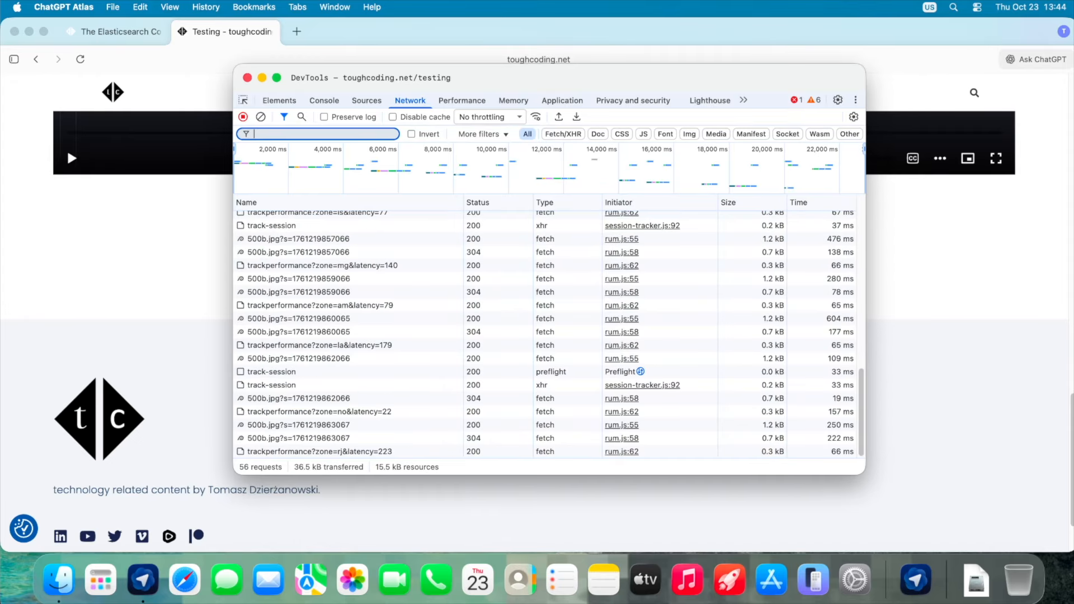
text(m3u8)
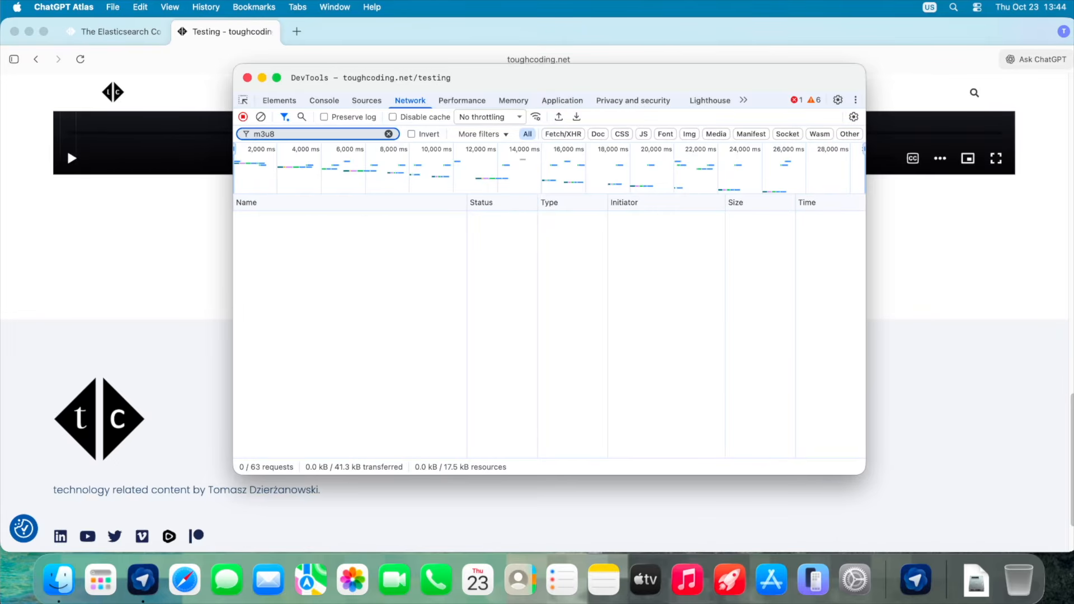
click(140, 88)
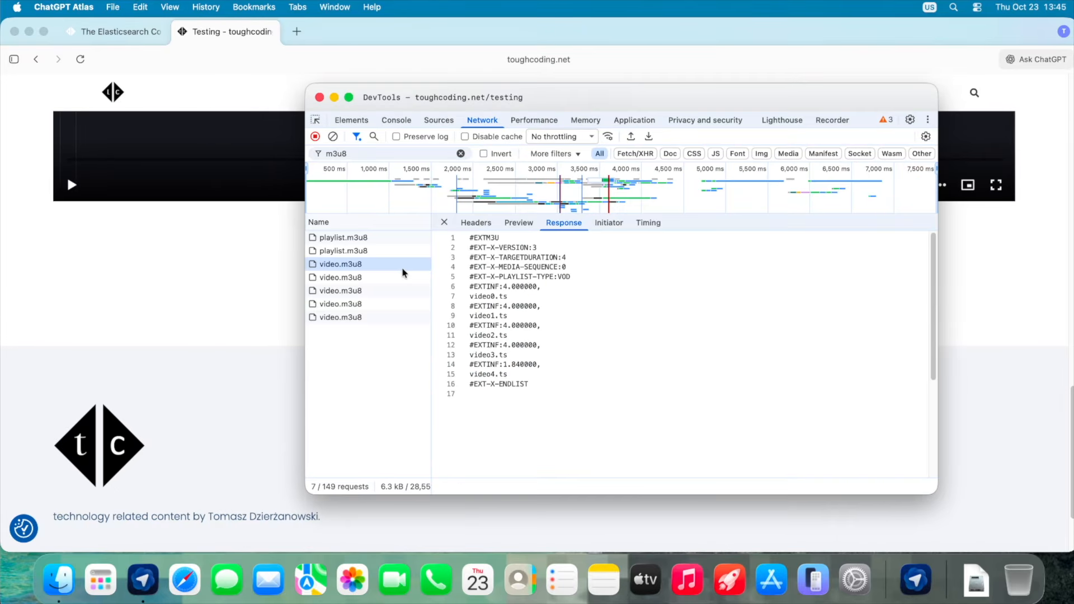
Examine the response of the second video.m3u8 request, focusing on the encryption method in its EXT-X-KEY line.
click(395, 278)
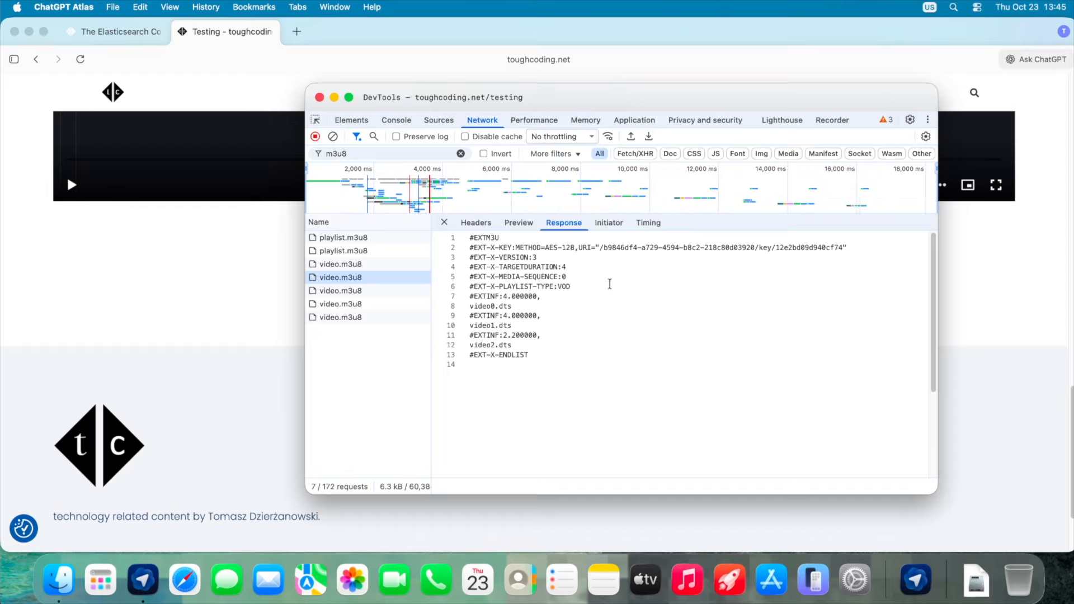
drag(546, 248, 575, 247)
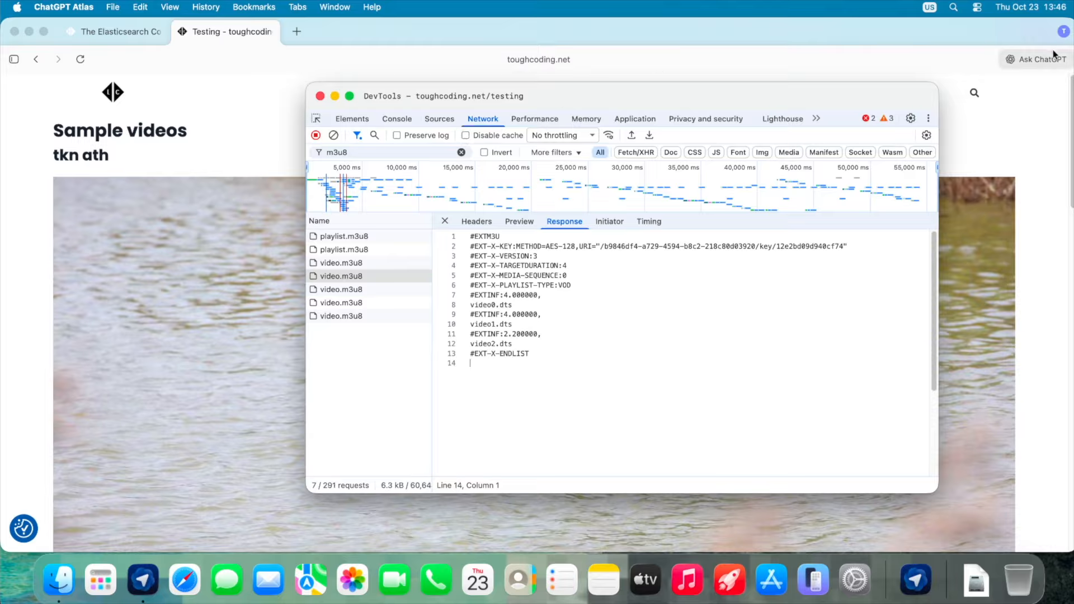
Copy the full response text of the encrypted video.m3u8 playlist.
click(928, 119)
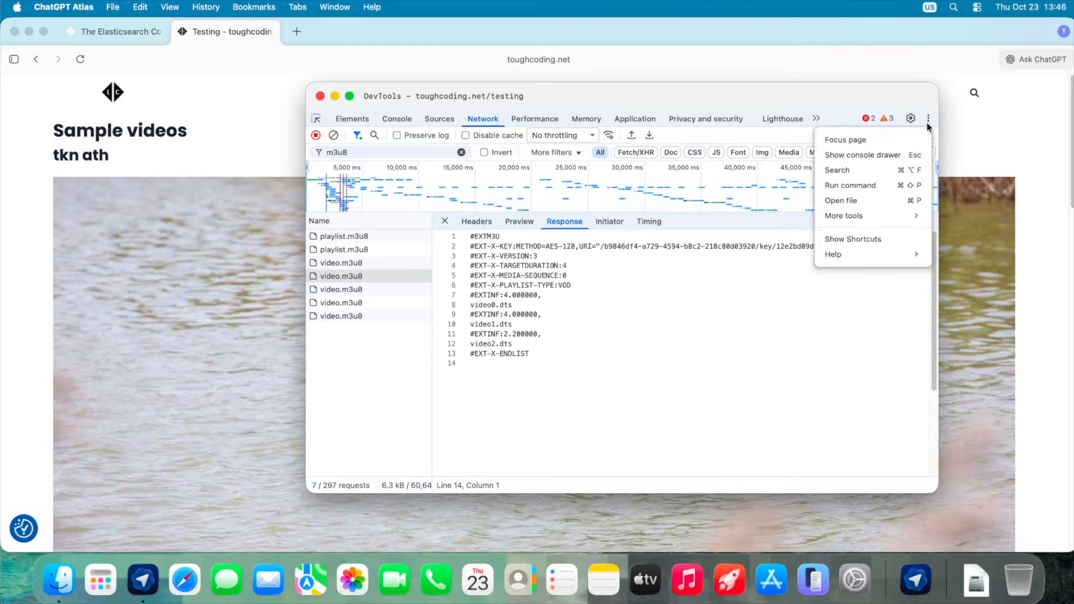
click(536, 341)
key(super+a)
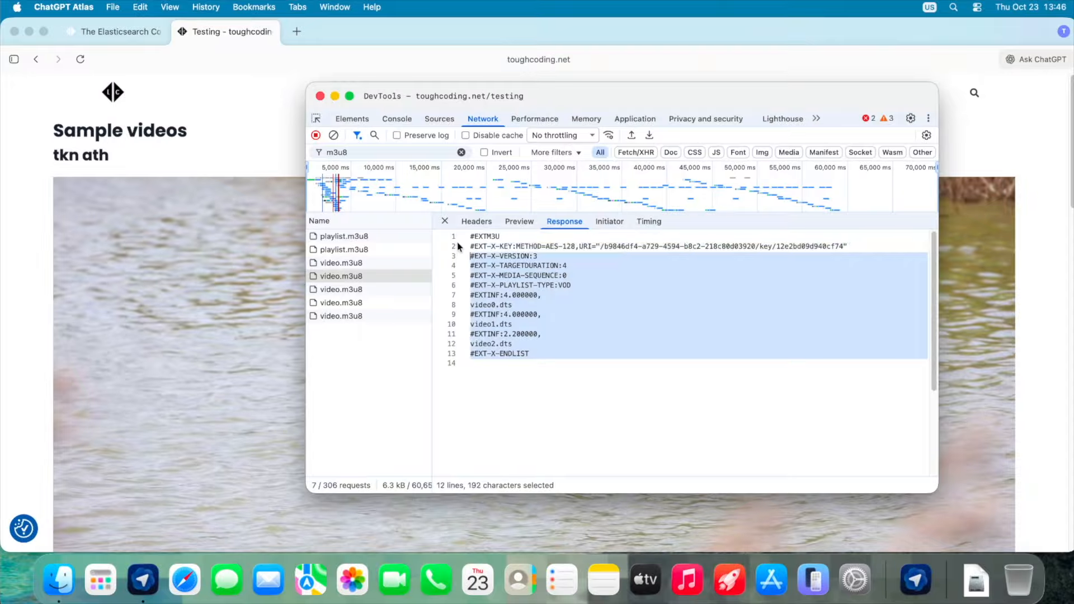
right_click(510, 235)
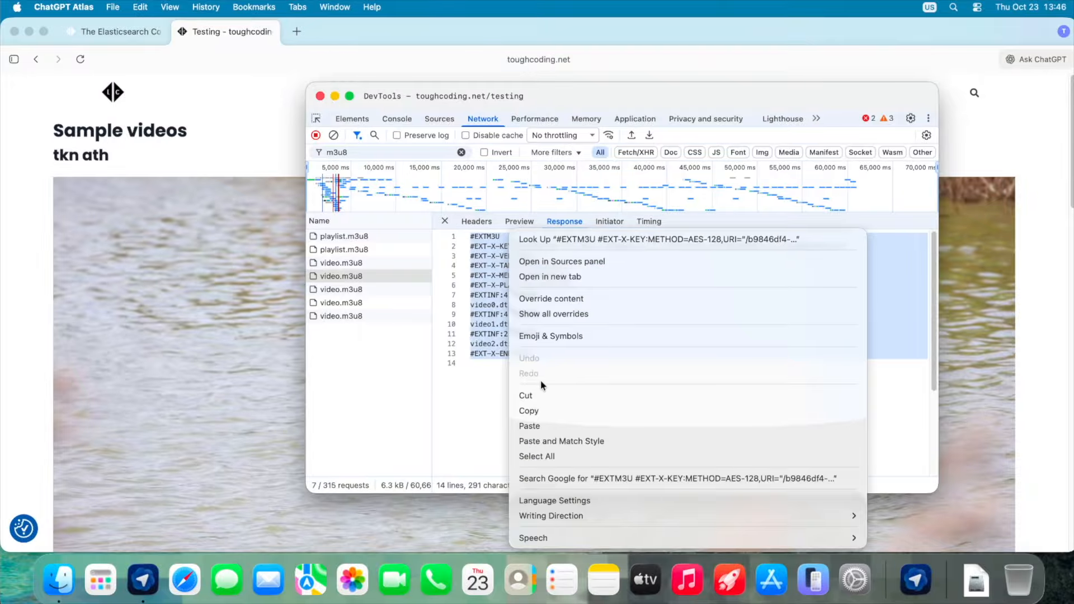
click(539, 411)
Copy the encrypted video.m3u8 request as cURL and paste it into a ChatGPT prompt beside the Testing page.
right_click(388, 277)
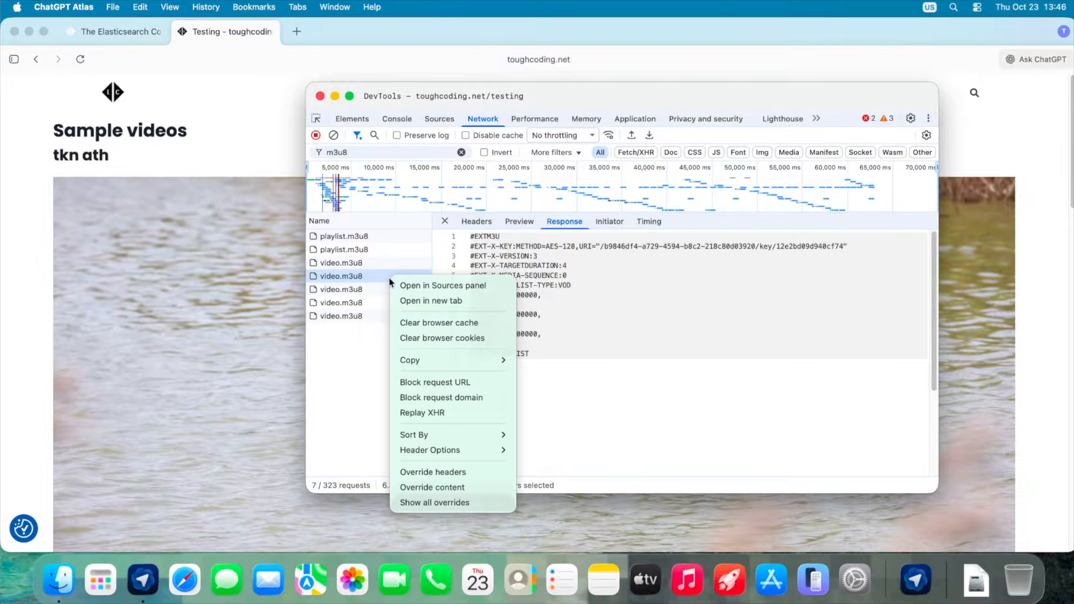
mouse_move(449, 361)
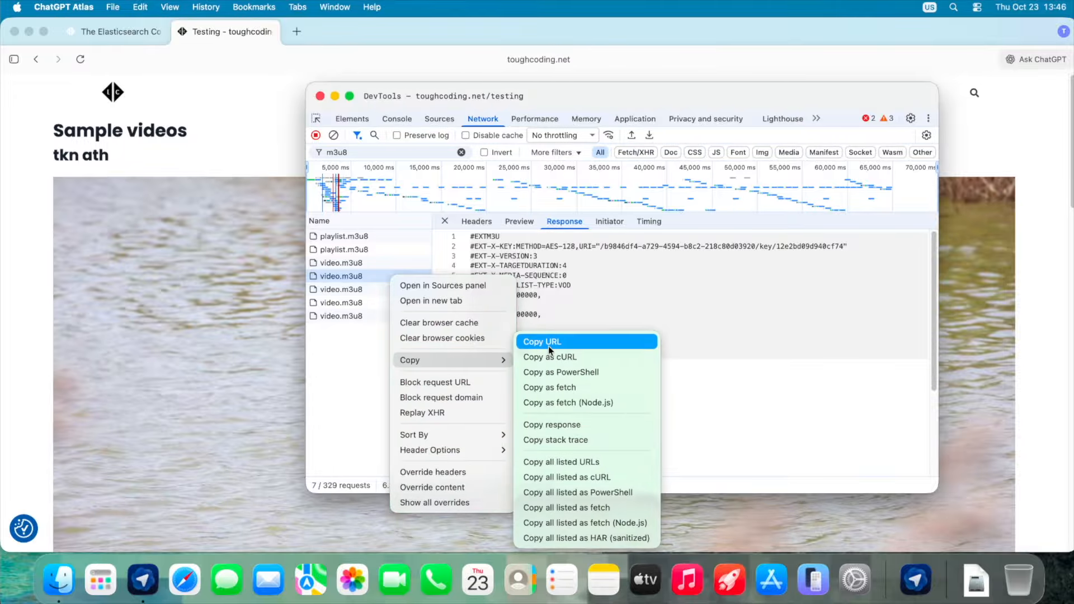
click(557, 357)
click(1037, 59)
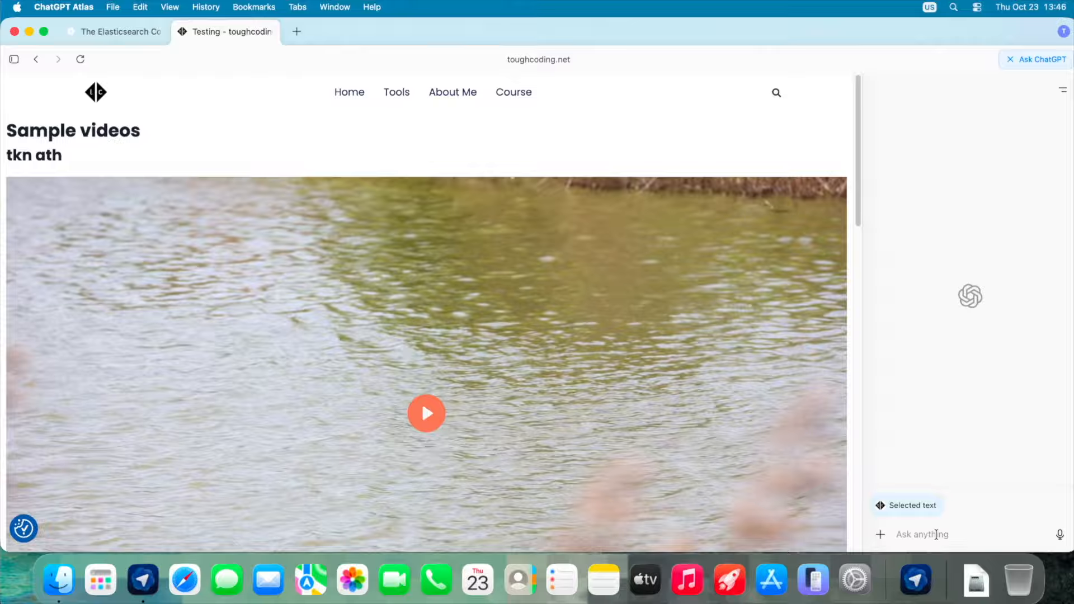
key(super+v)
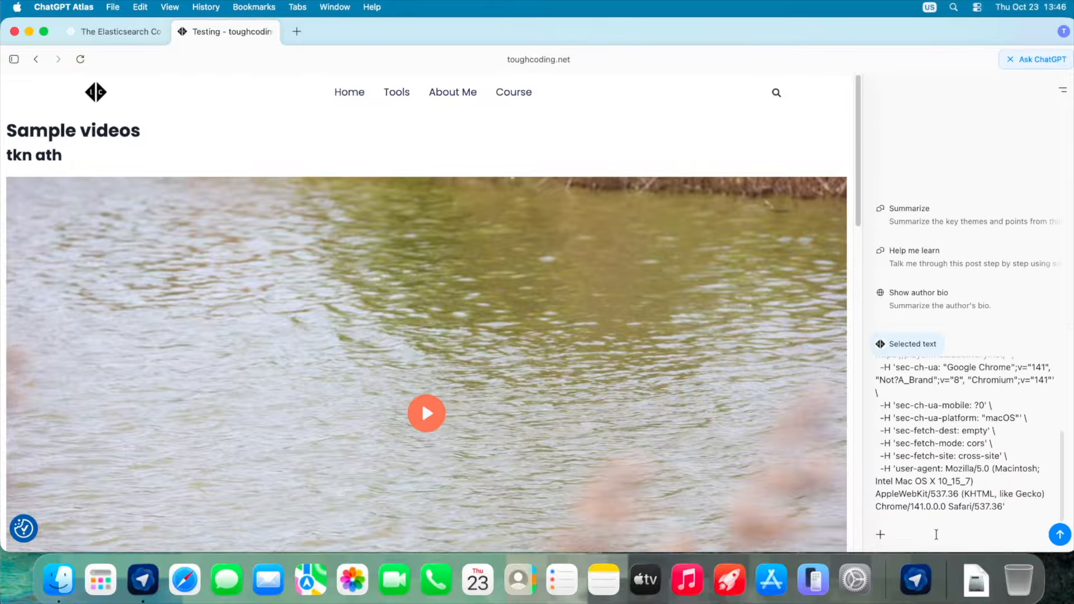
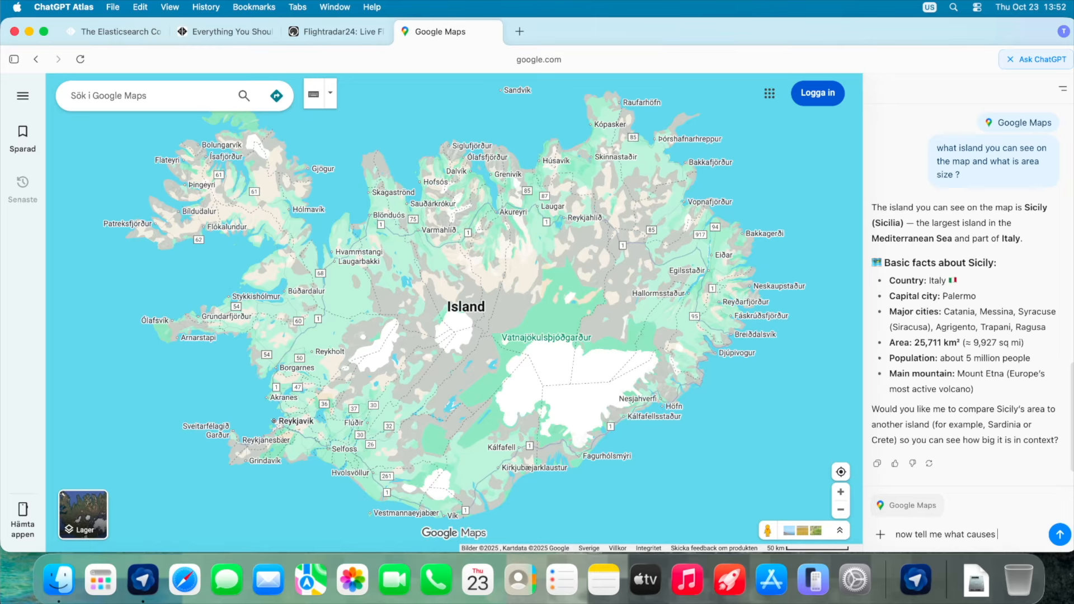
Ask ChatGPT "now tell me what causes break in flights in 2010 over europe , please mark on the map" and read the reply.
text(break in flights)
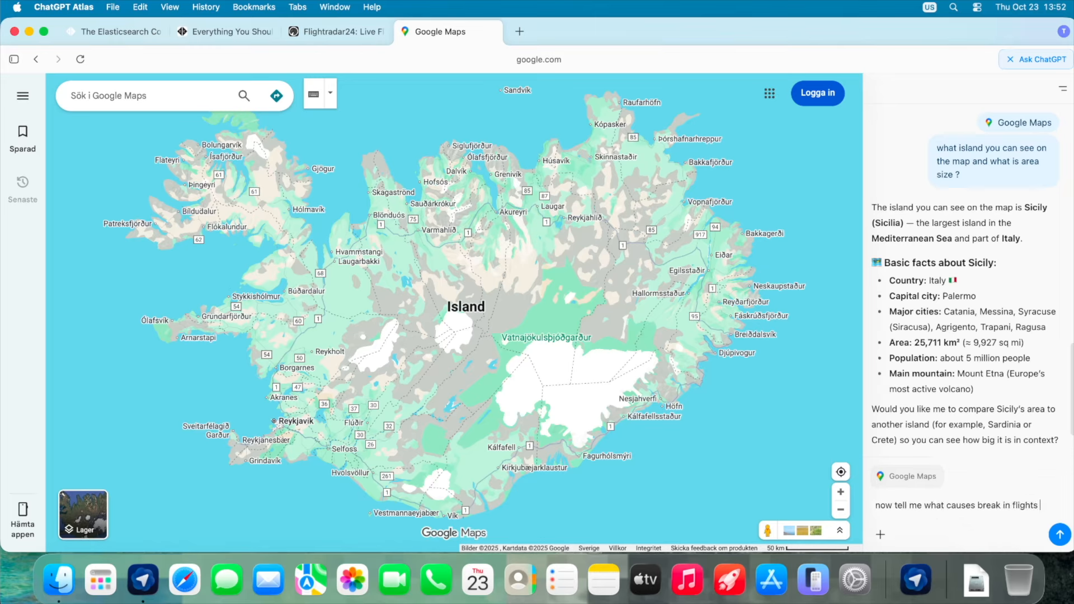
text( 2019)
text( over)
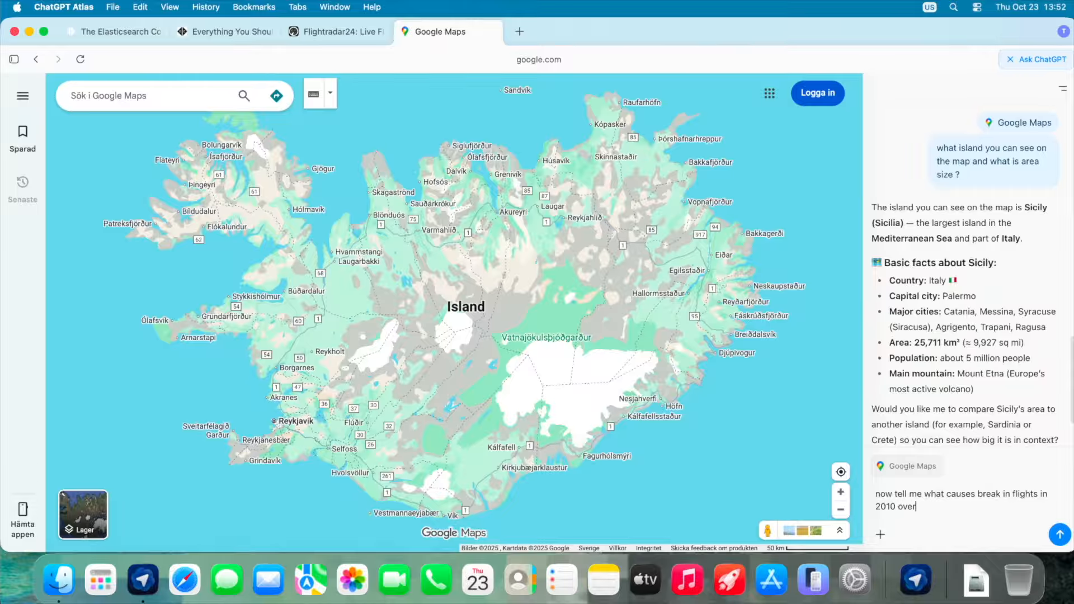
text( europe , please makrk)
key(BackSpace)
key(BackSpace)
text(rk on th)
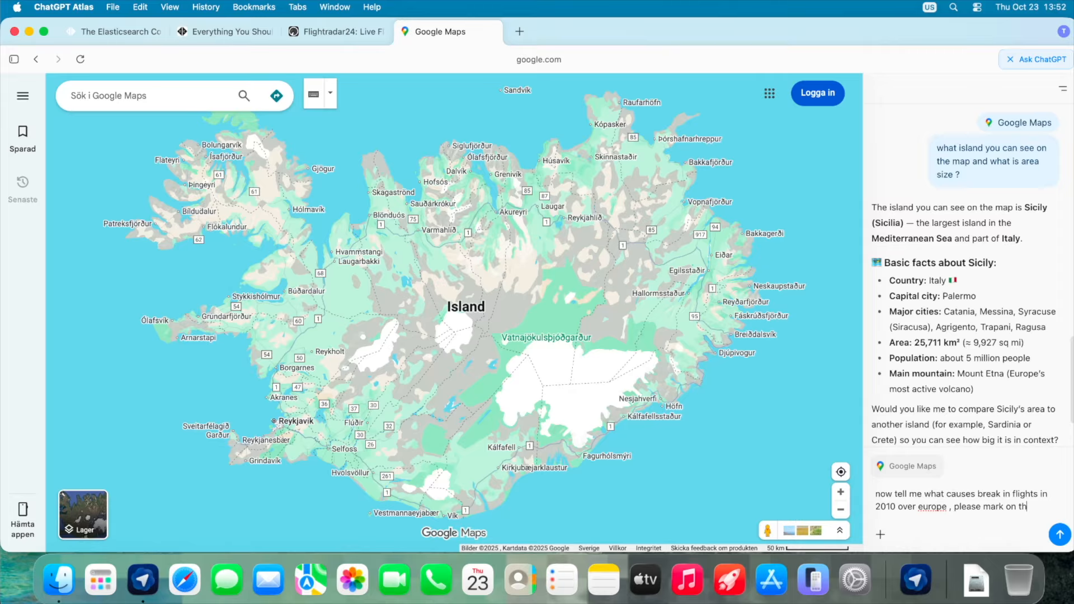
text(e map)
key(Return)
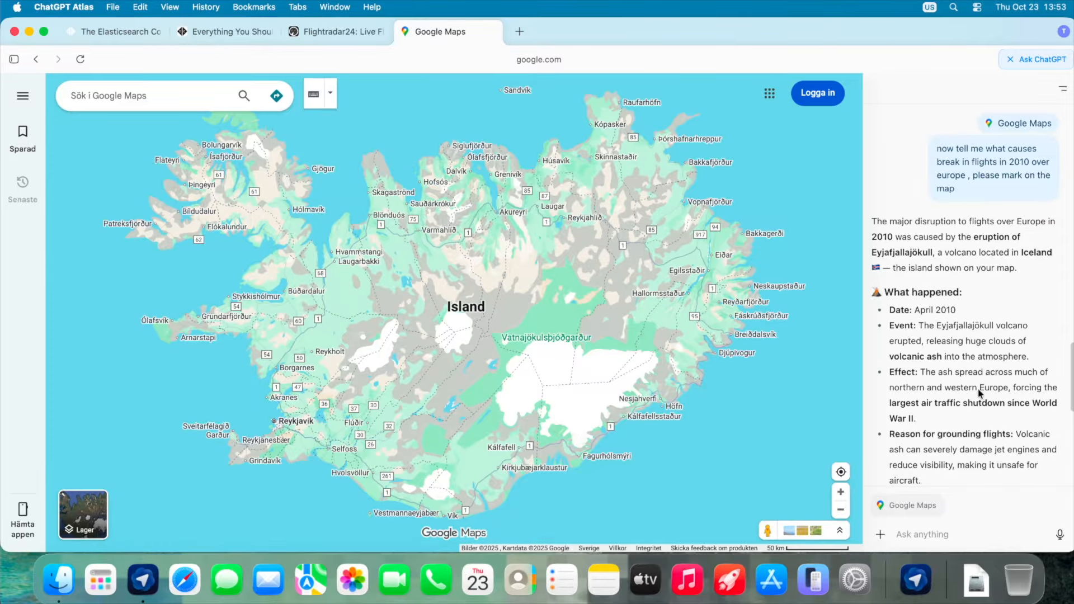
scroll(966, 400, down, 10)
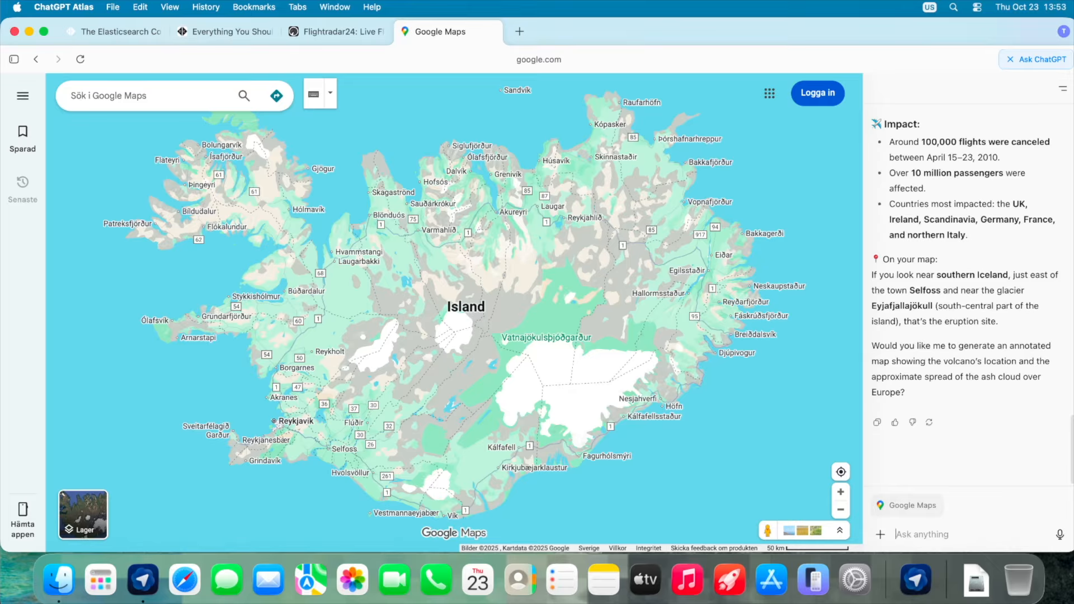
Accept ChatGPT's offer of an annotated volcano and ash cloud map with "yes please create" and view the generated image.
text(yes please create)
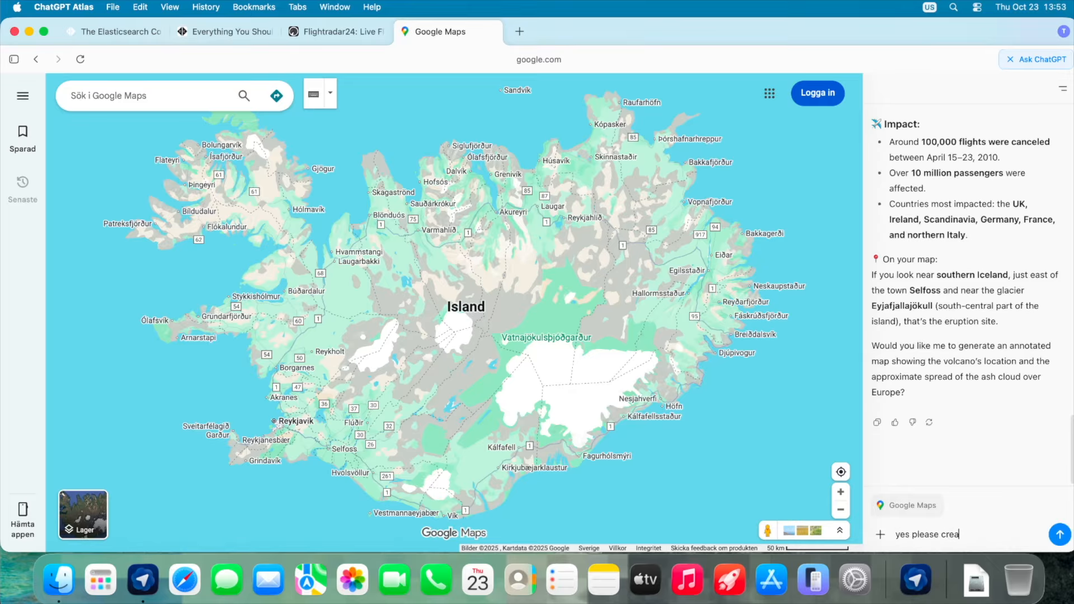
key(Return)
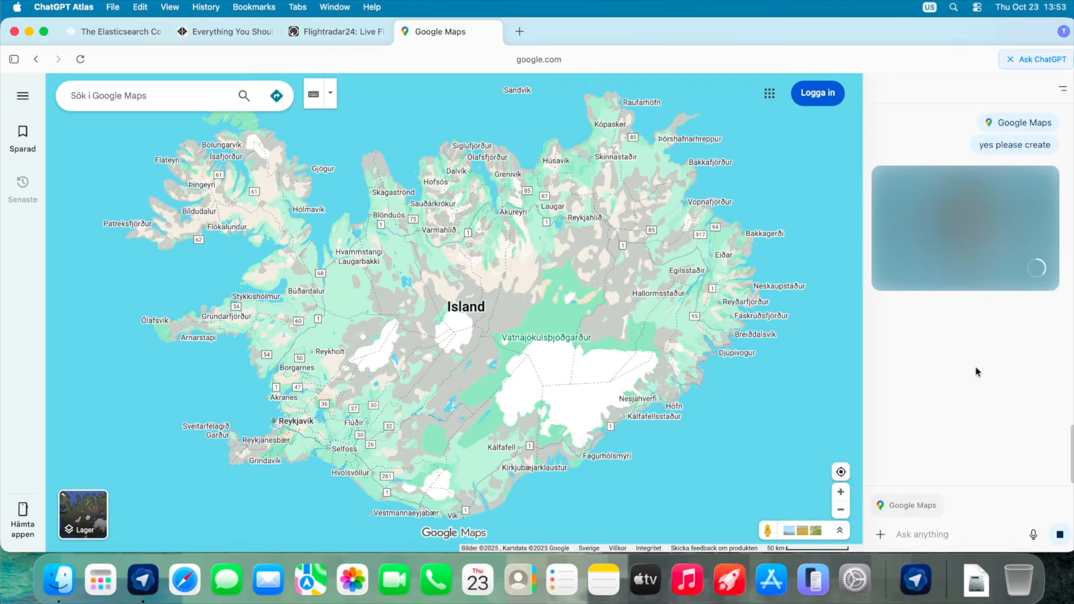
scroll(1042, 161, up, 3)
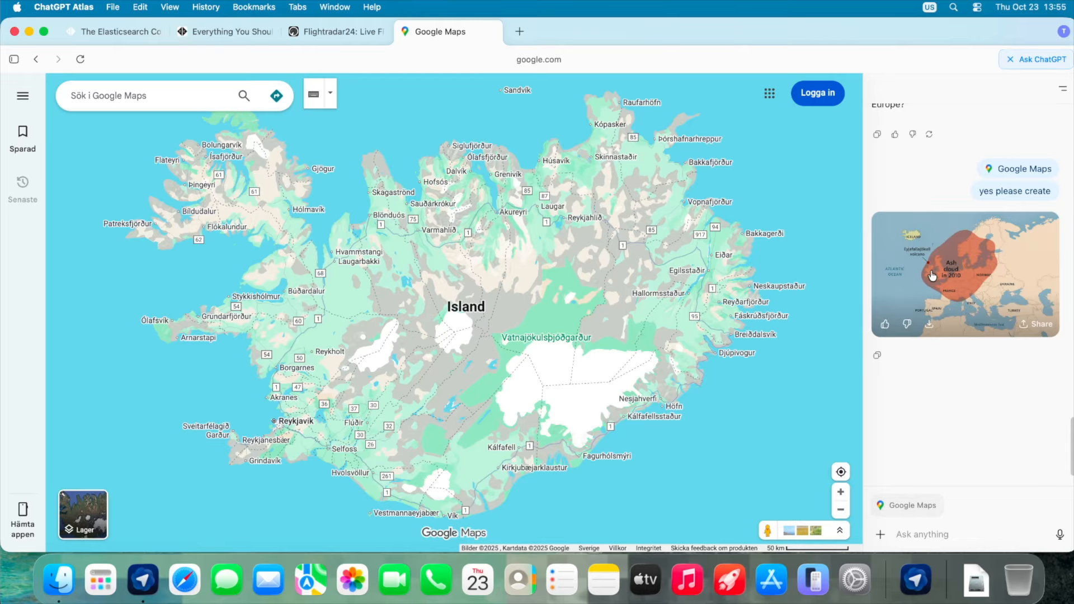
Download the generated ash cloud map image and examine it in Preview, closing it when done.
click(928, 329)
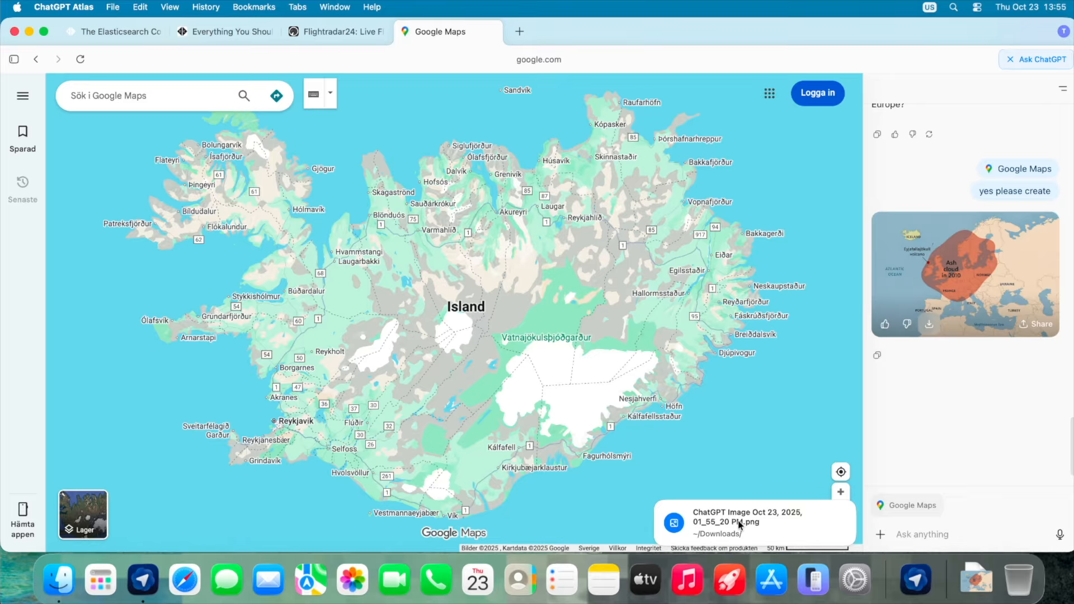
click(677, 525)
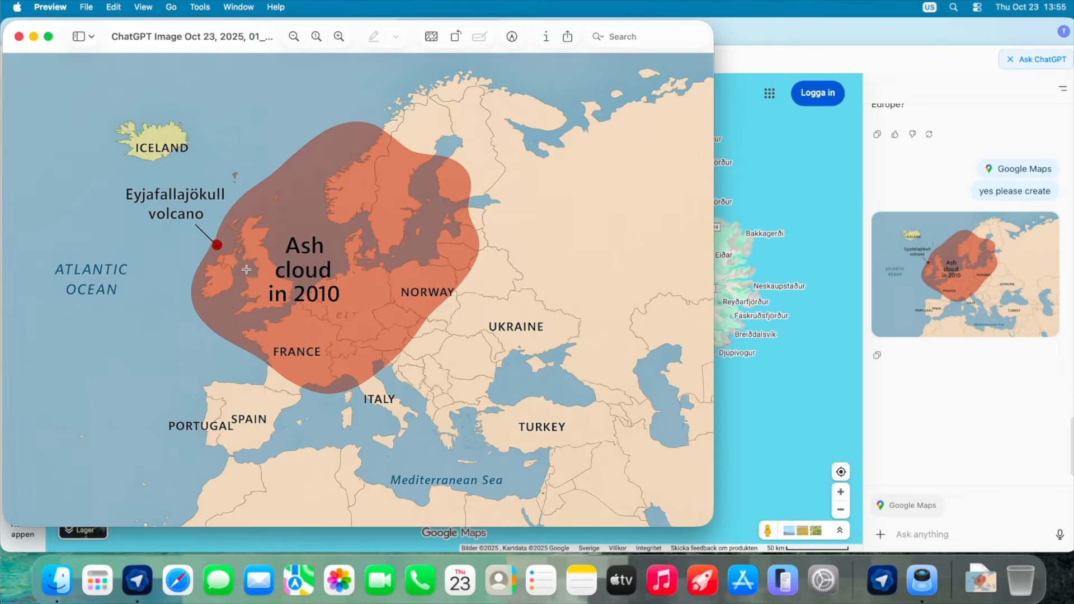
click(19, 35)
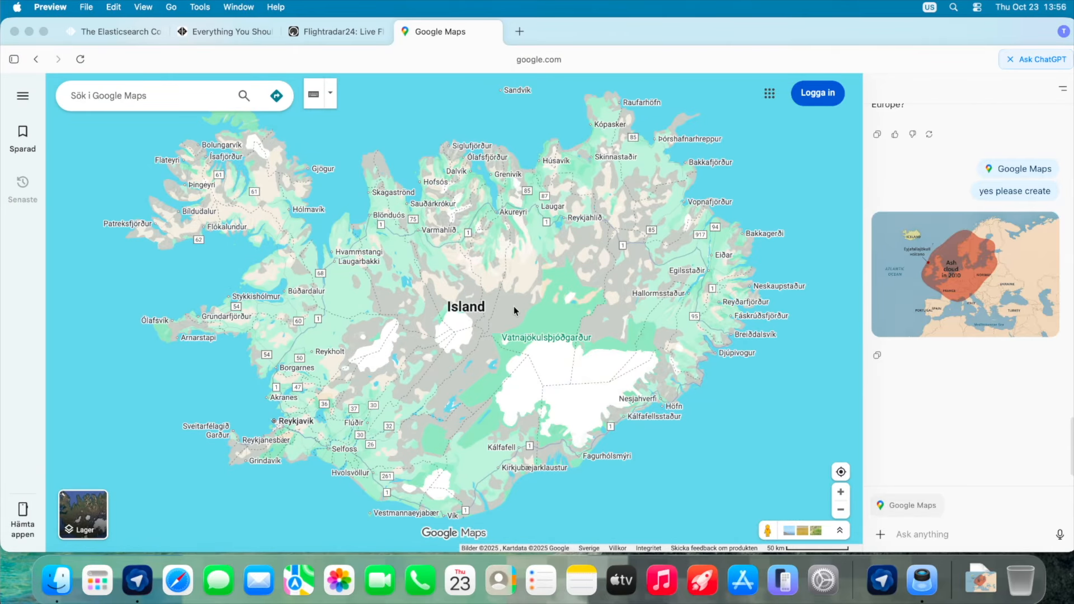
Zoom Google Maps out from Iceland to compare its real position relative to Europe.
click(841, 510)
click(840, 509)
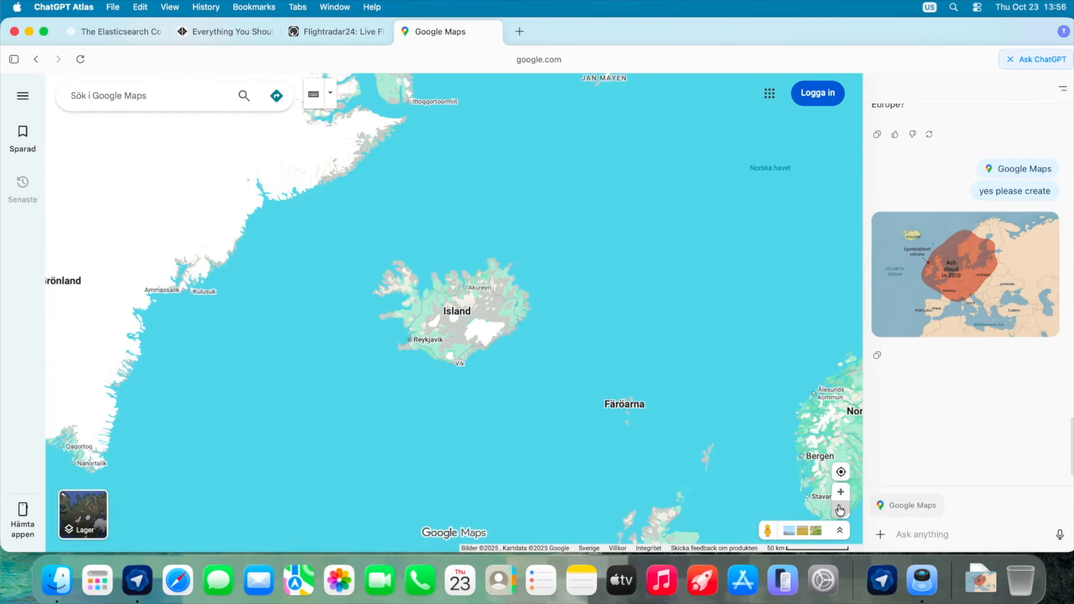
click(840, 510)
click(841, 510)
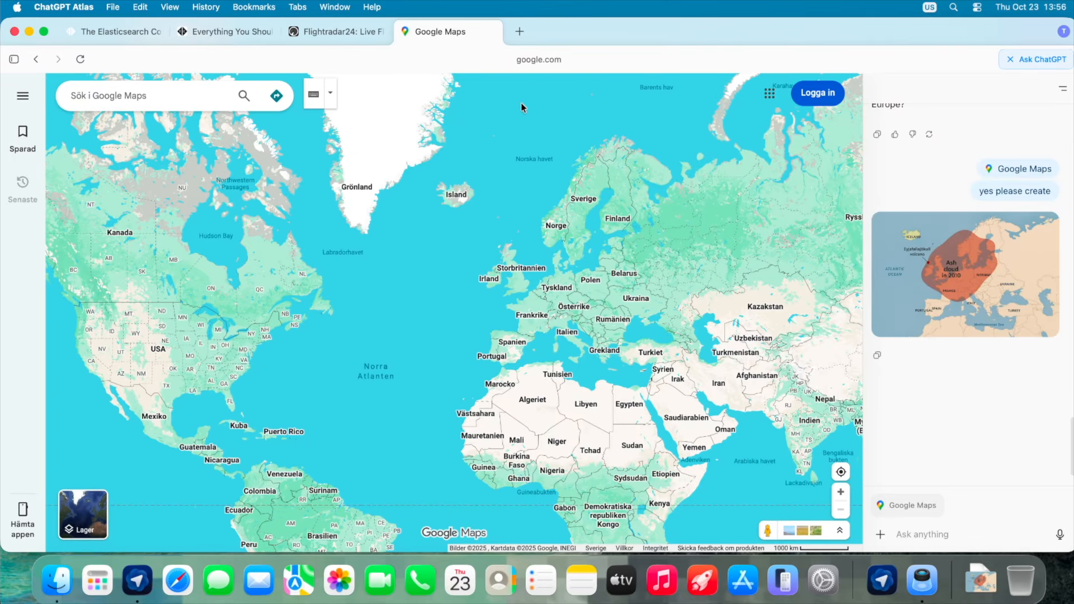
Open amazon.com in a new tab.
click(520, 33)
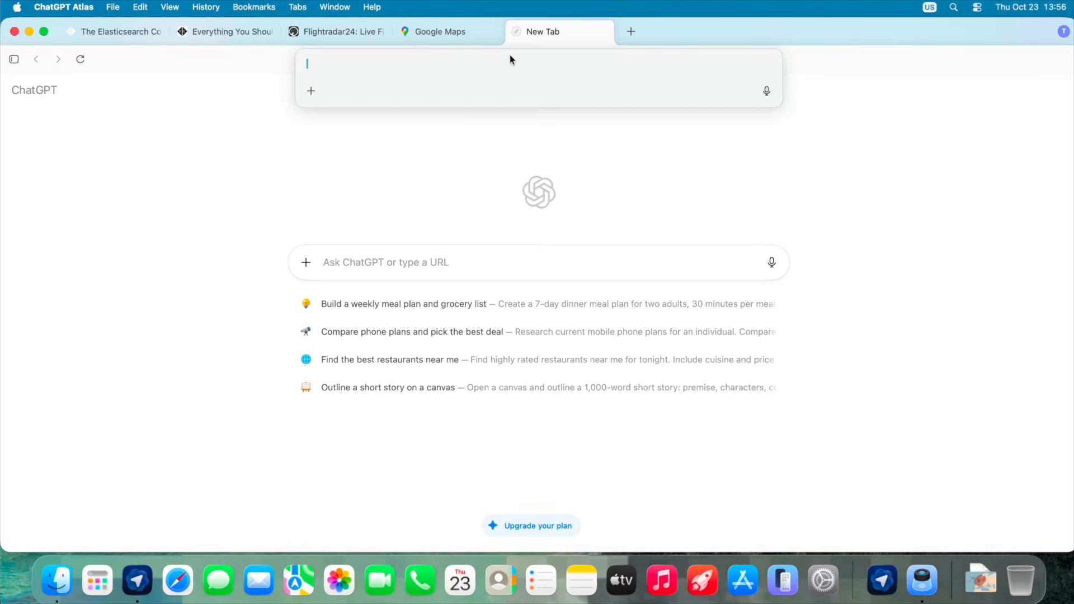
text(amazon.com)
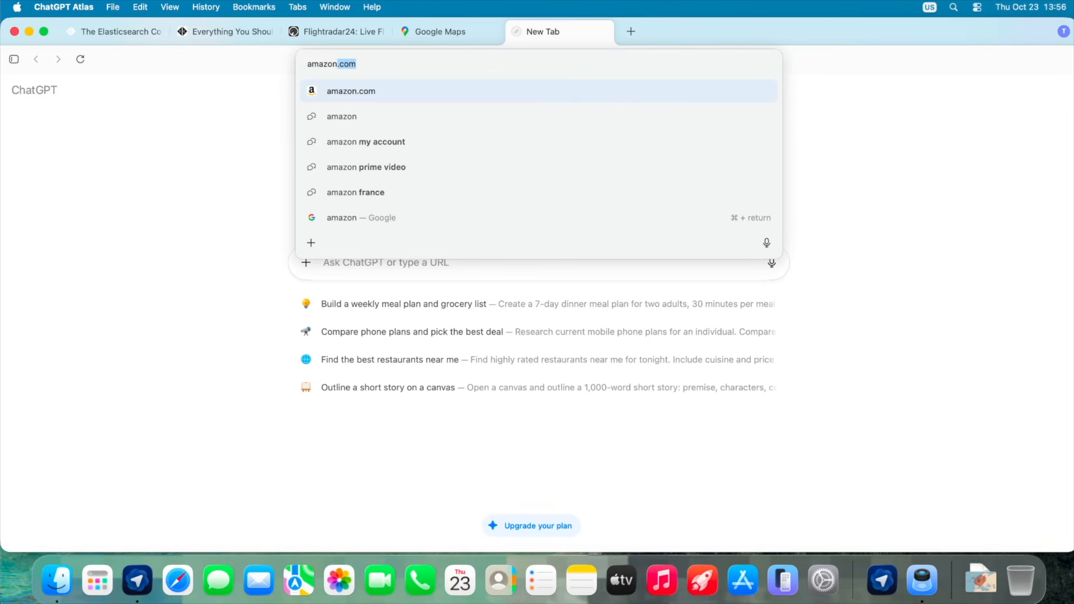
key(Return)
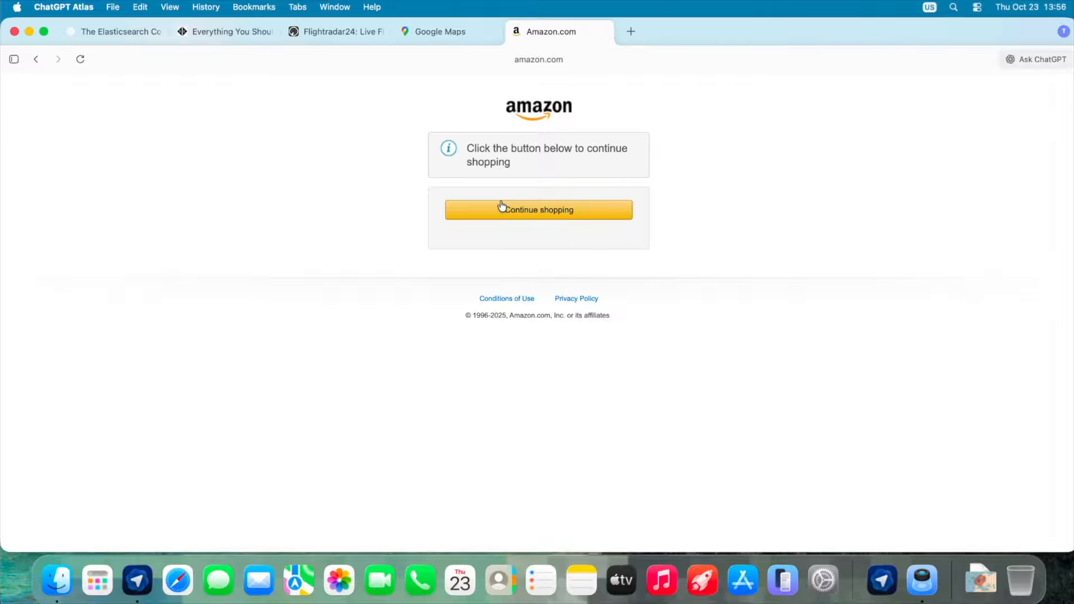
Continue past Amazon's shopping confirmation page and search the store for "graphic cards".
click(537, 211)
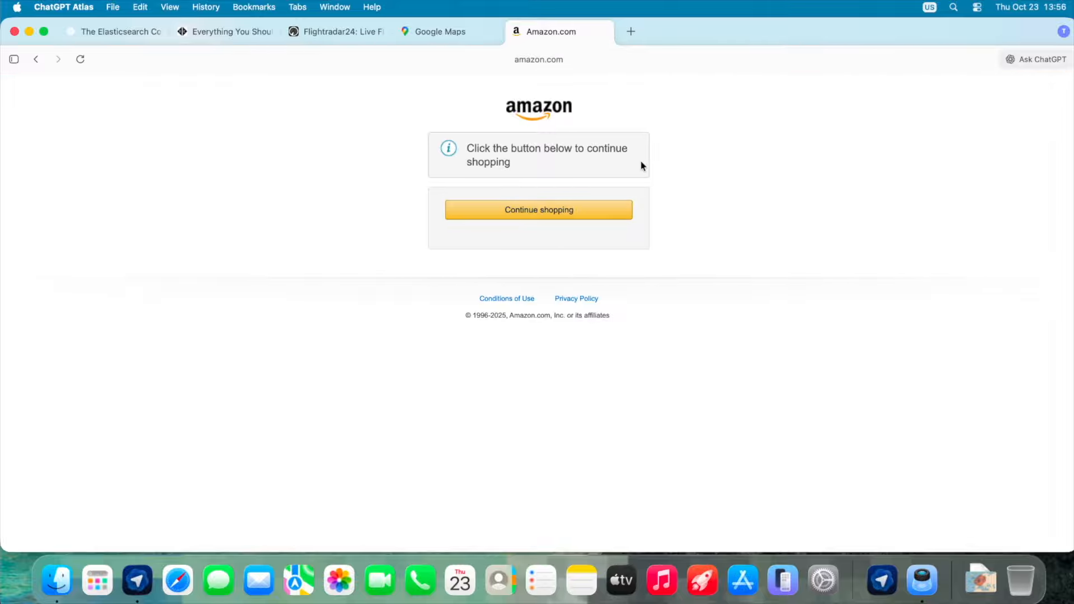
click(535, 217)
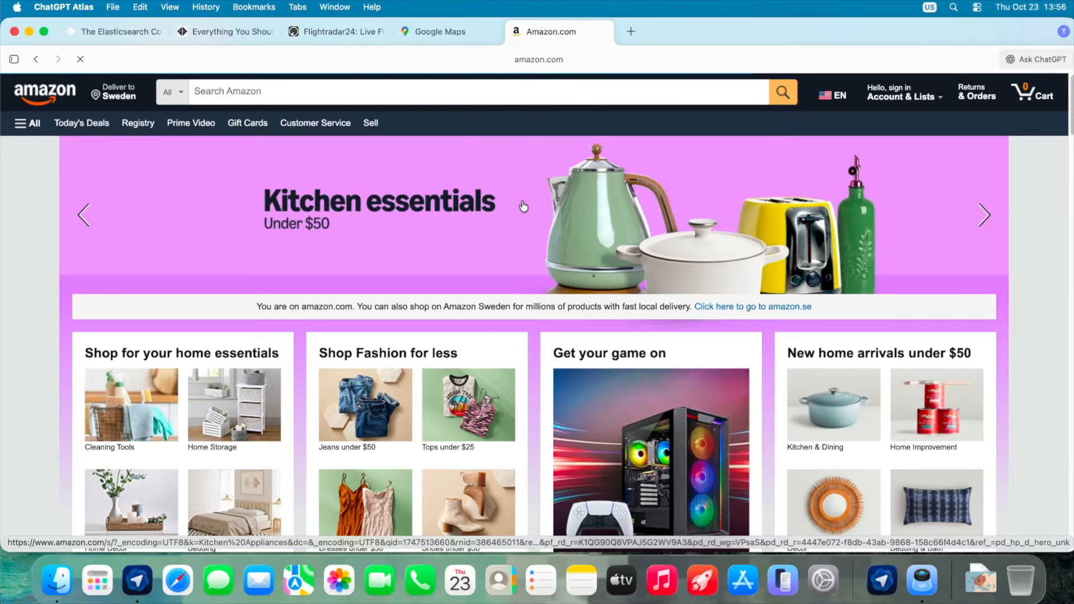
click(420, 94)
text(grp)
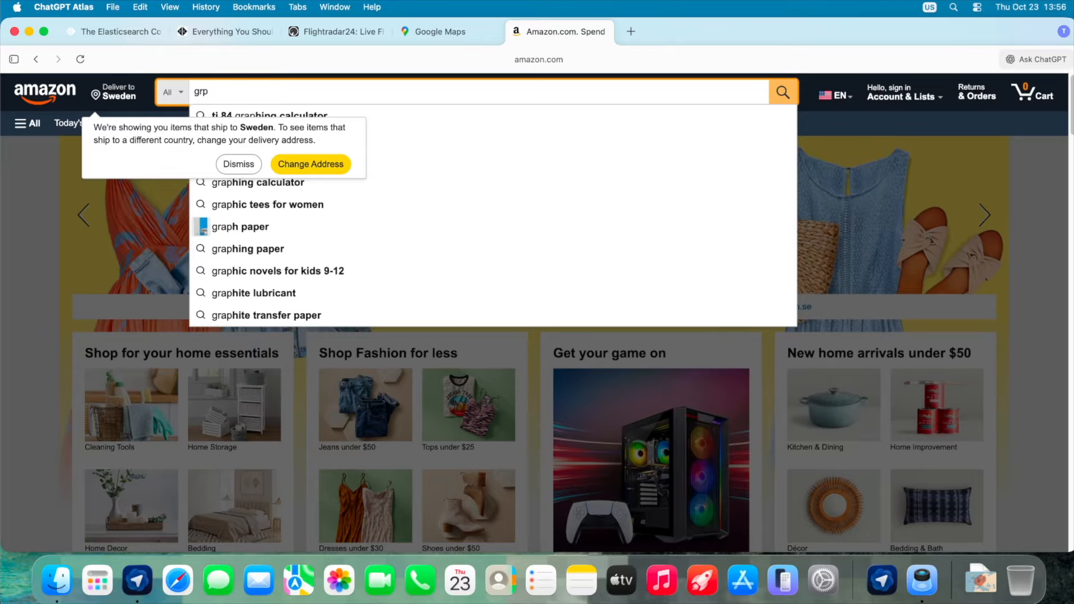
key(BackSpace)
text(aphic c)
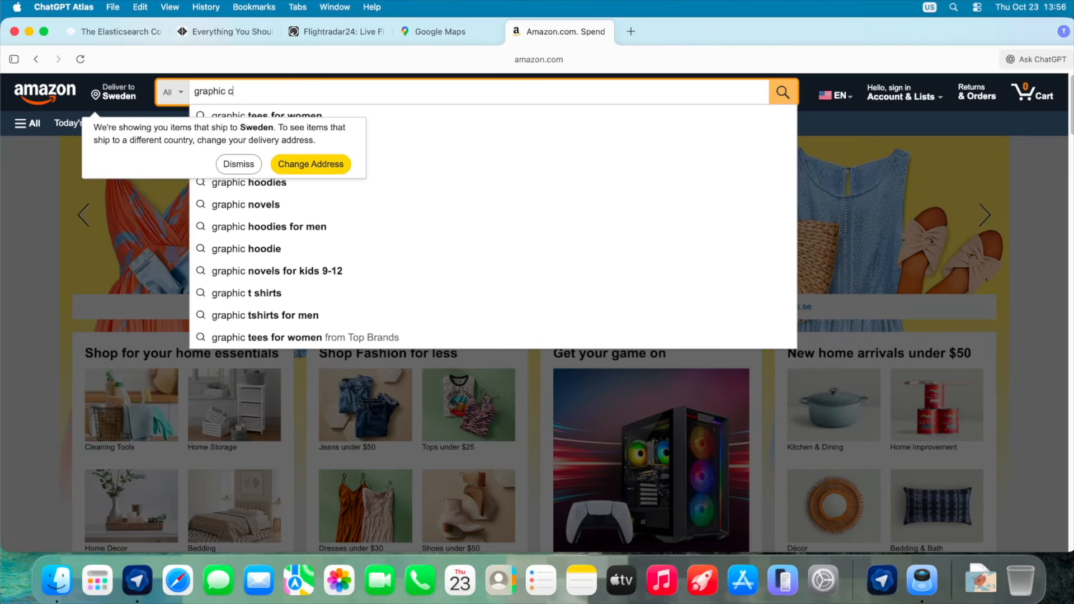
text(ards)
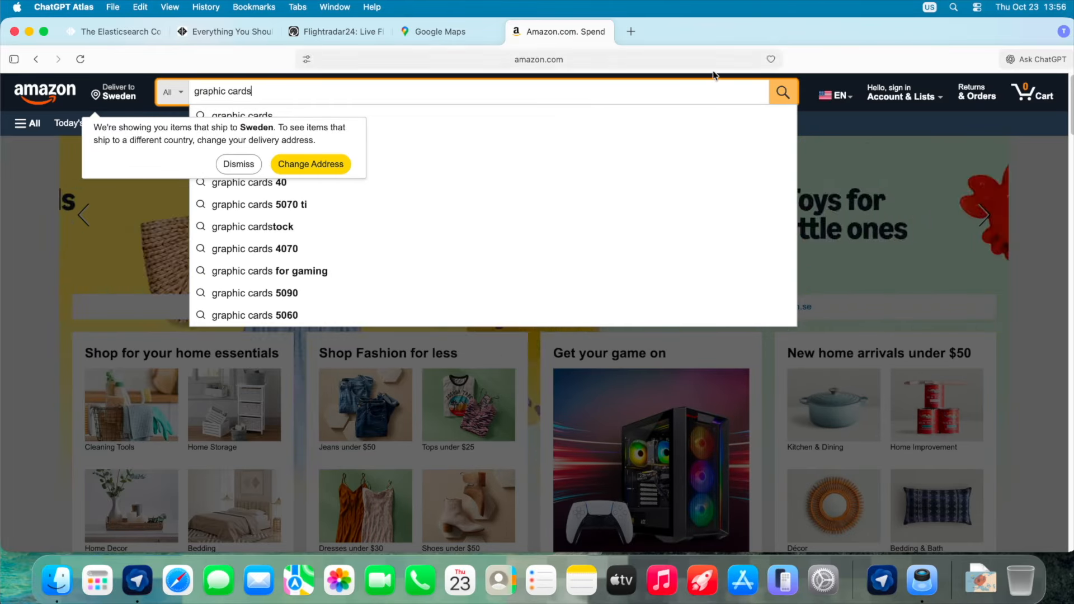
click(784, 90)
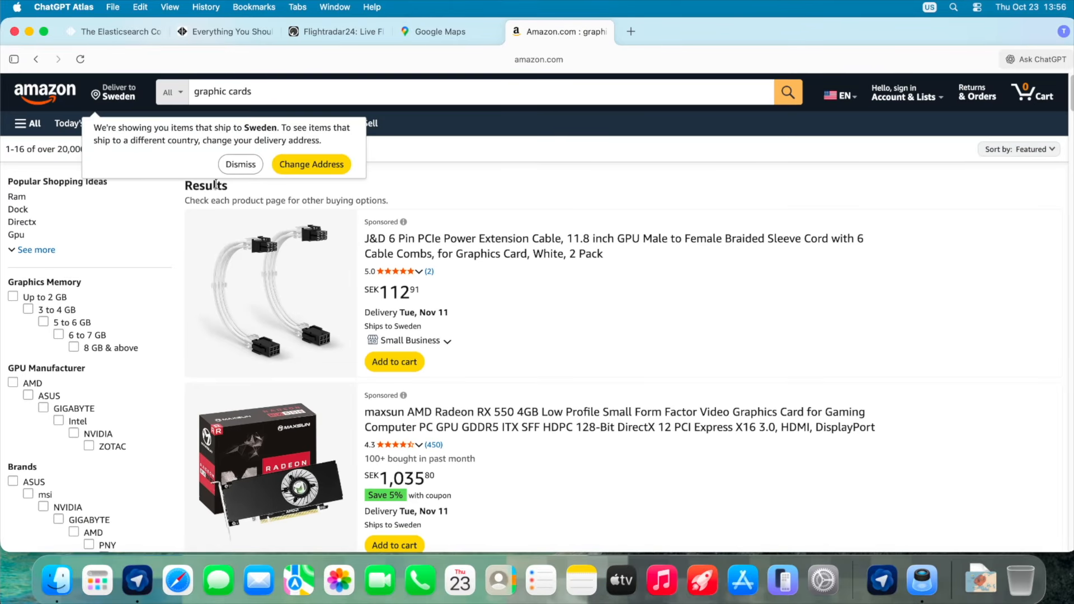
Dismiss the delivery country notice and filter the results to graphics memory of 8 GB & above.
click(246, 164)
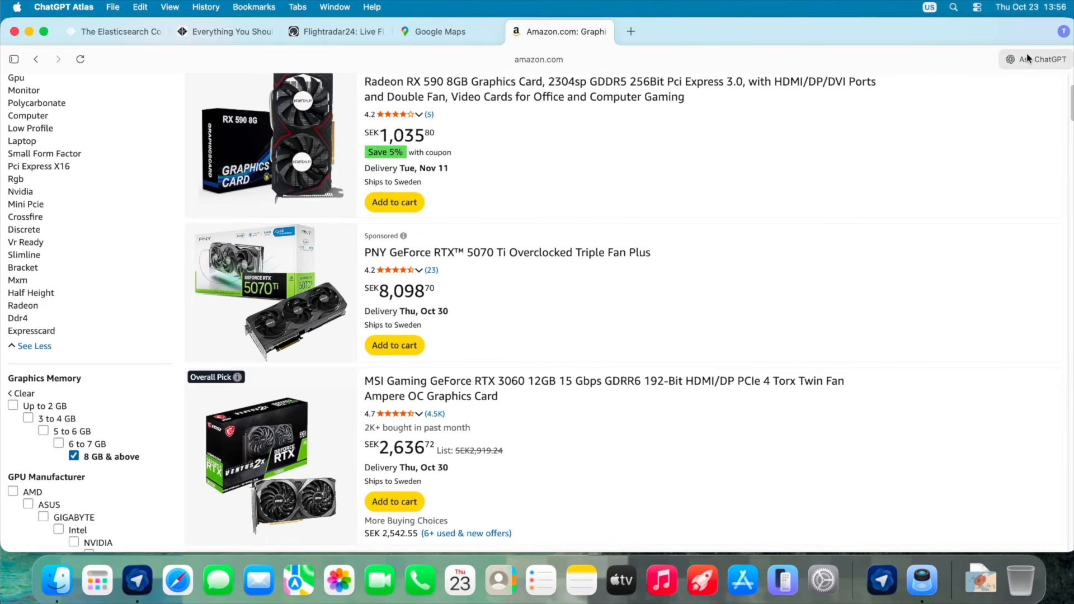
Ask the ChatGPT sidebar "which gpu is useful for machine learning purpose and what is good price or not and just recommend me something".
click(1030, 59)
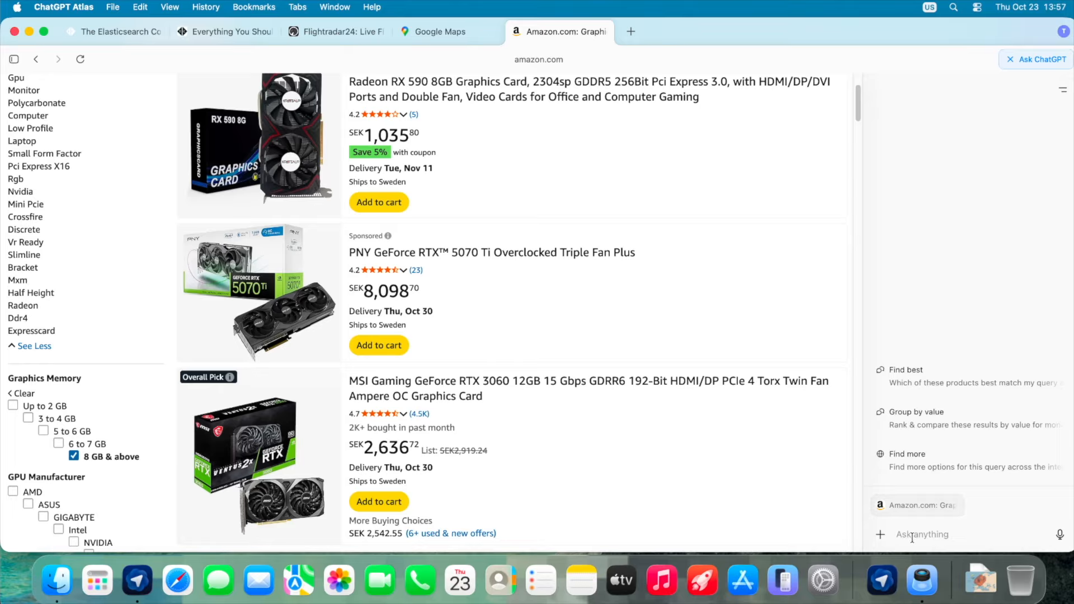
text(which g)
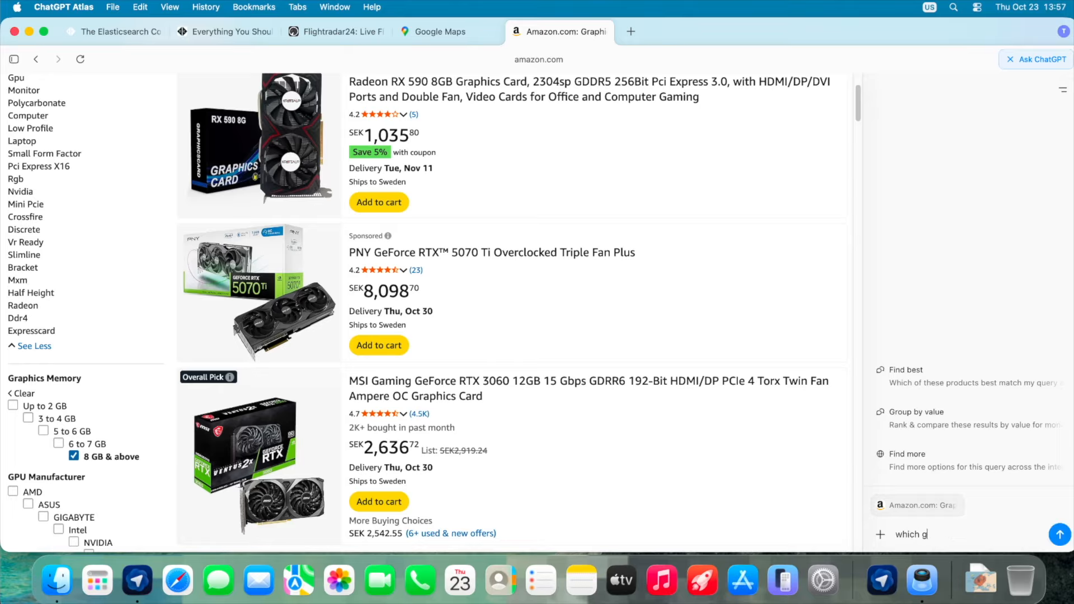
text(pu is useful for machine learning p)
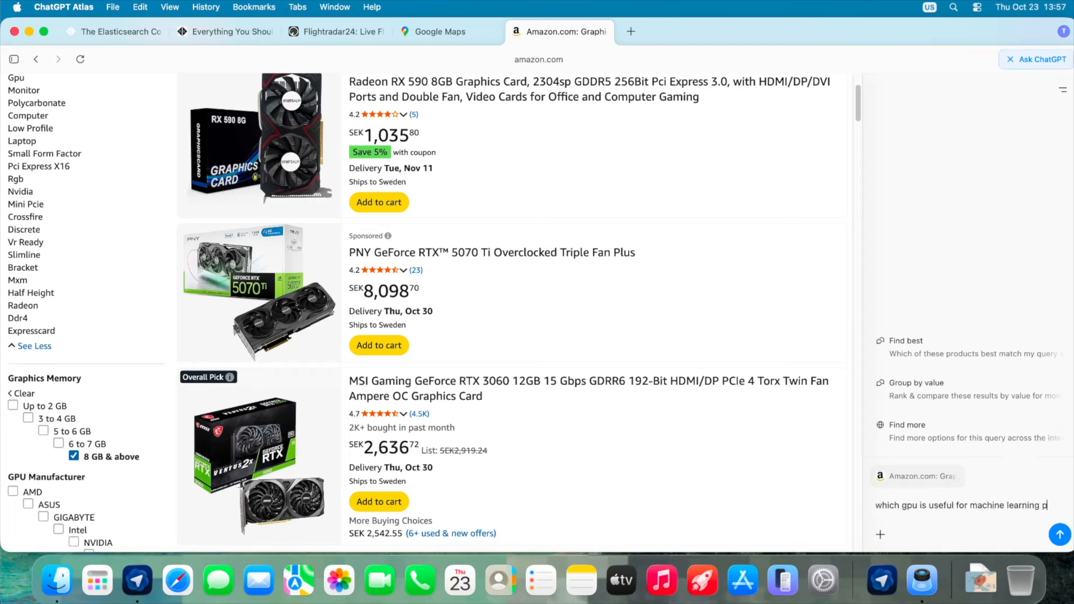
text(urpos)
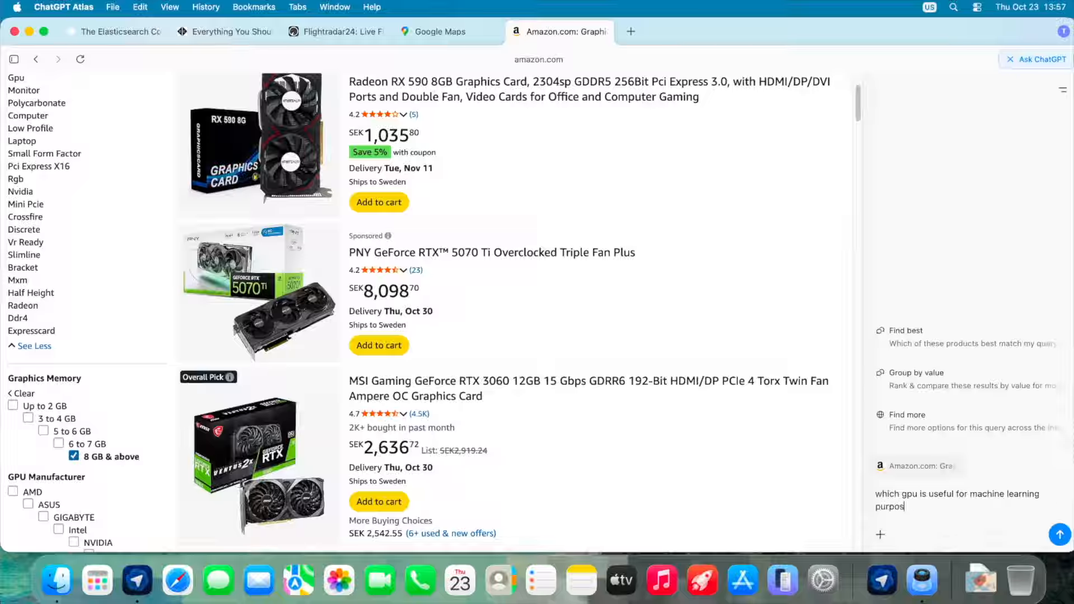
text(e and what is good price or not)
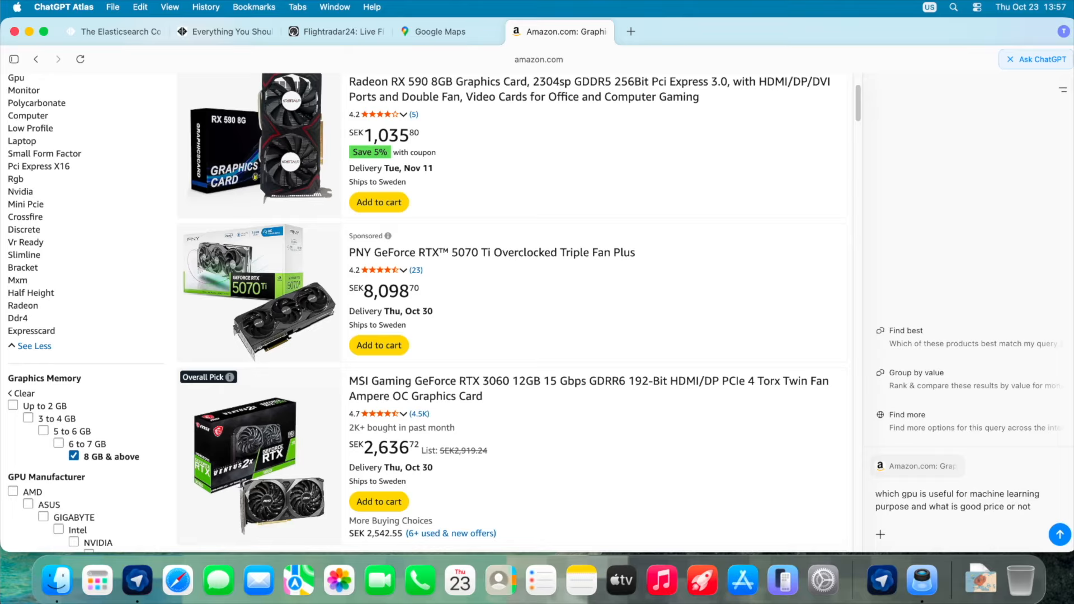
text( and just rec)
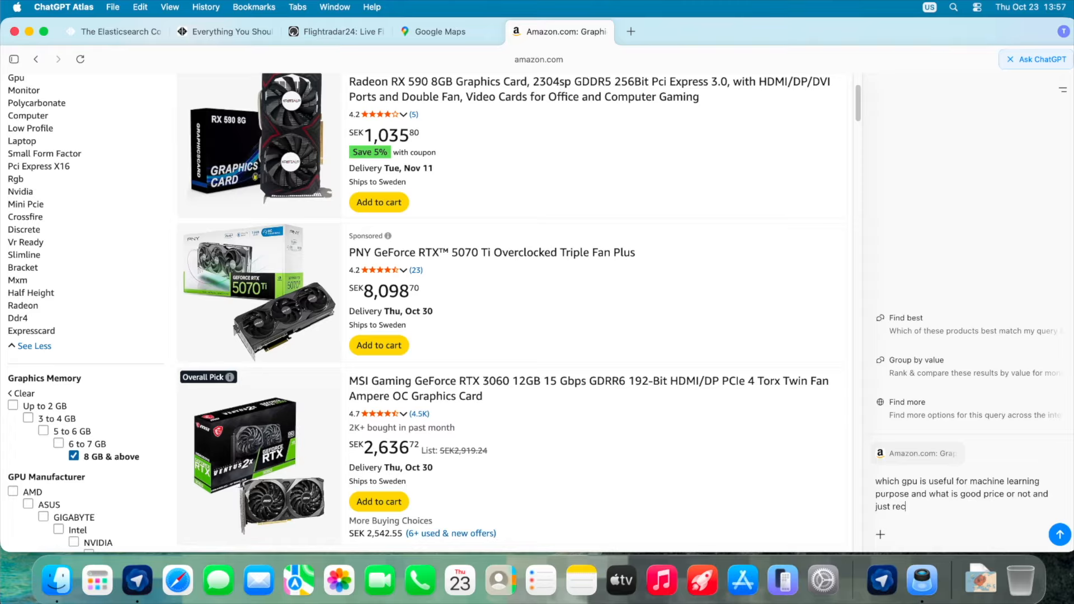
text(ommend me something)
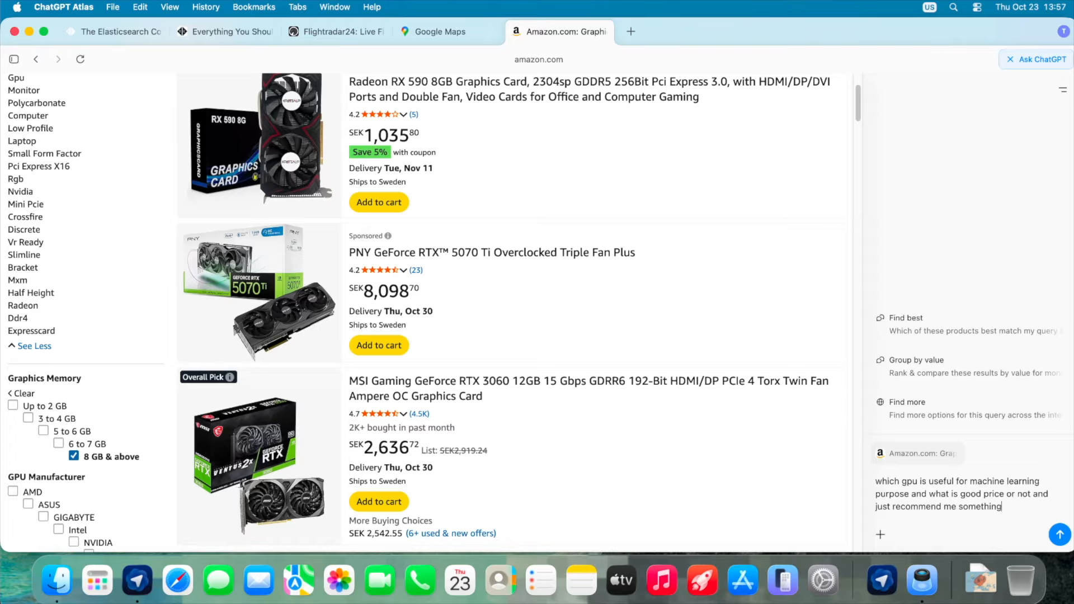
click(1059, 535)
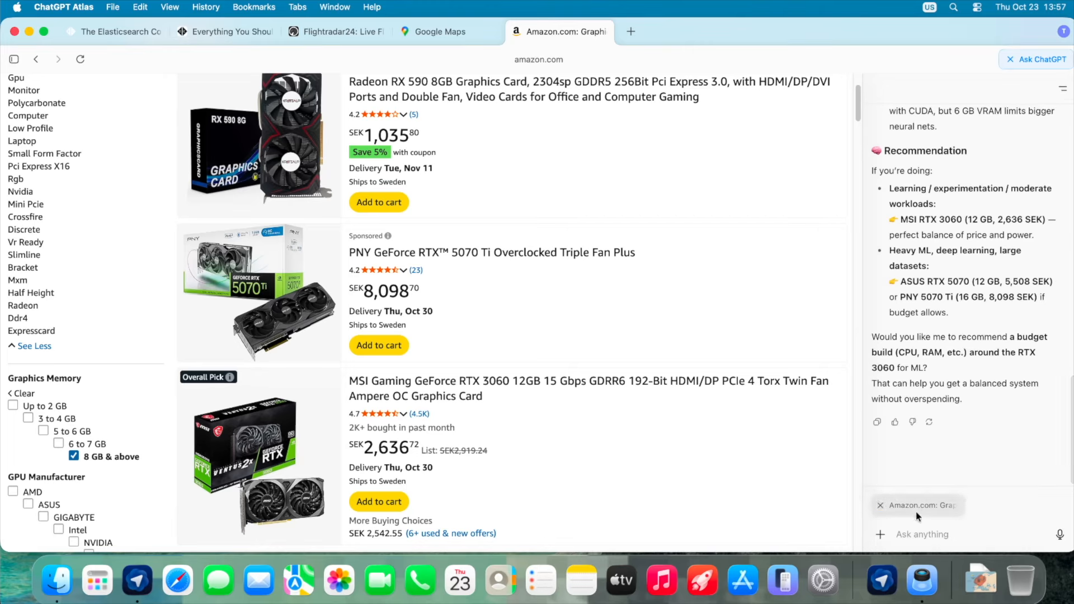
Request product links from ChatGPT with the follow-up "give URL so I can open it and buy it".
click(916, 531)
text(give)
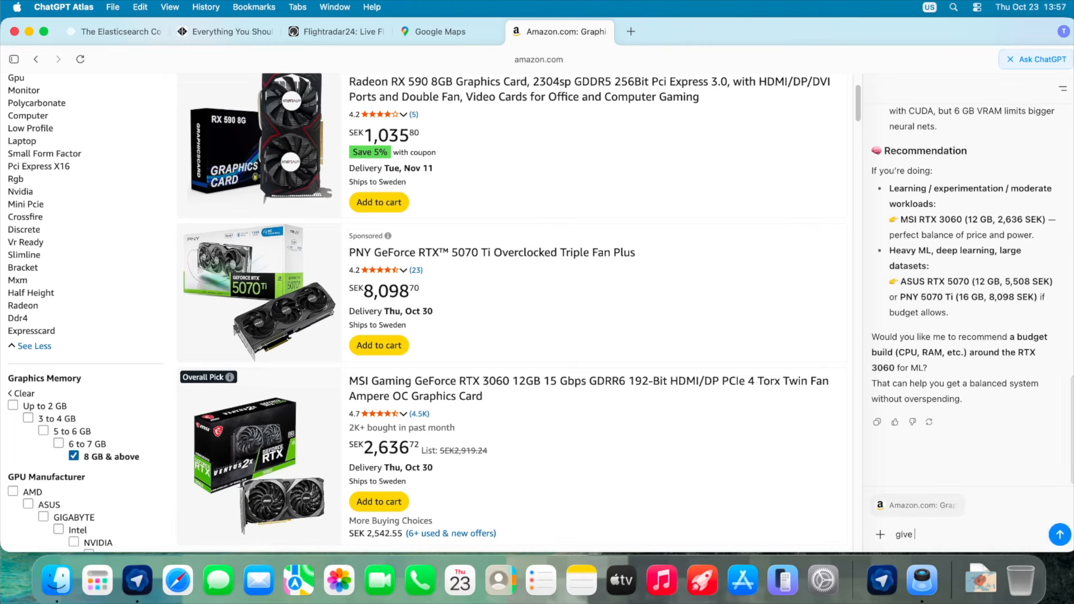
text( URL so I can open it and buy it)
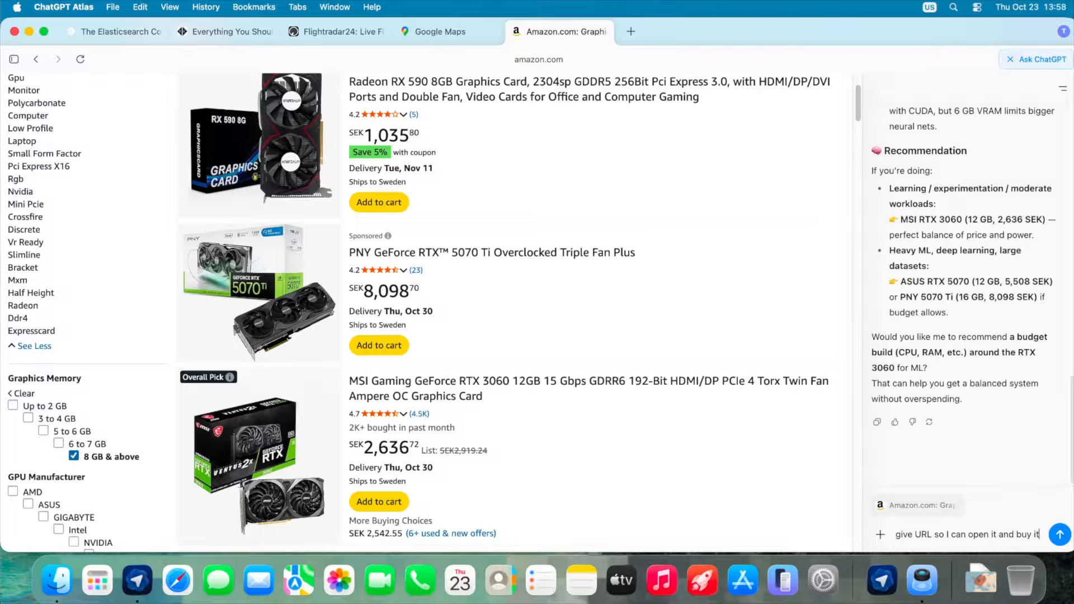
key(Return)
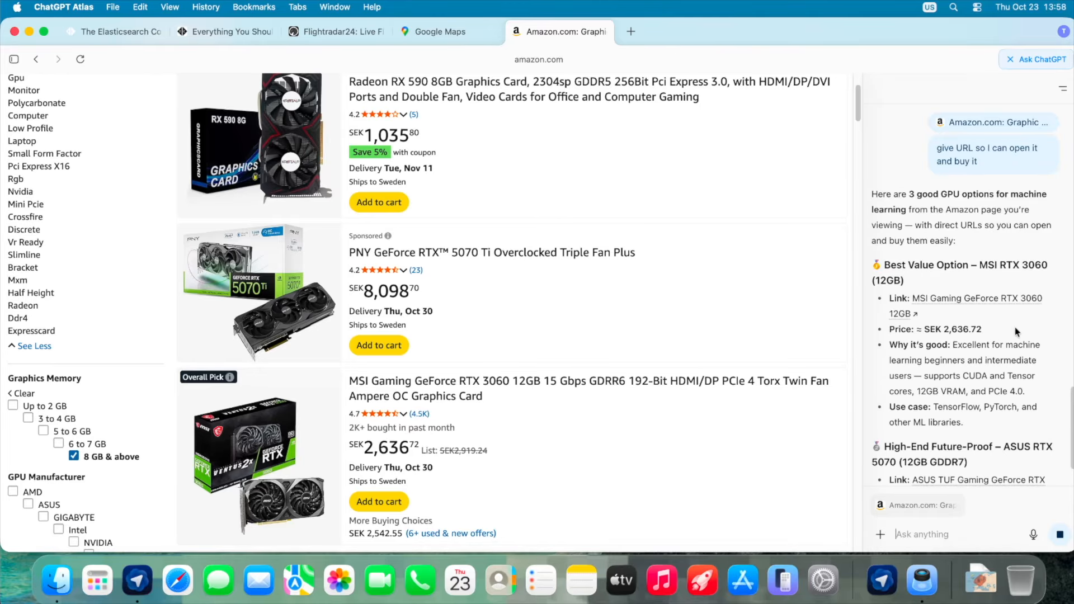
Open ChatGPT's link to the MSI Gaming GeForce RTX 3060 12GB and review the Amazon product page.
click(986, 299)
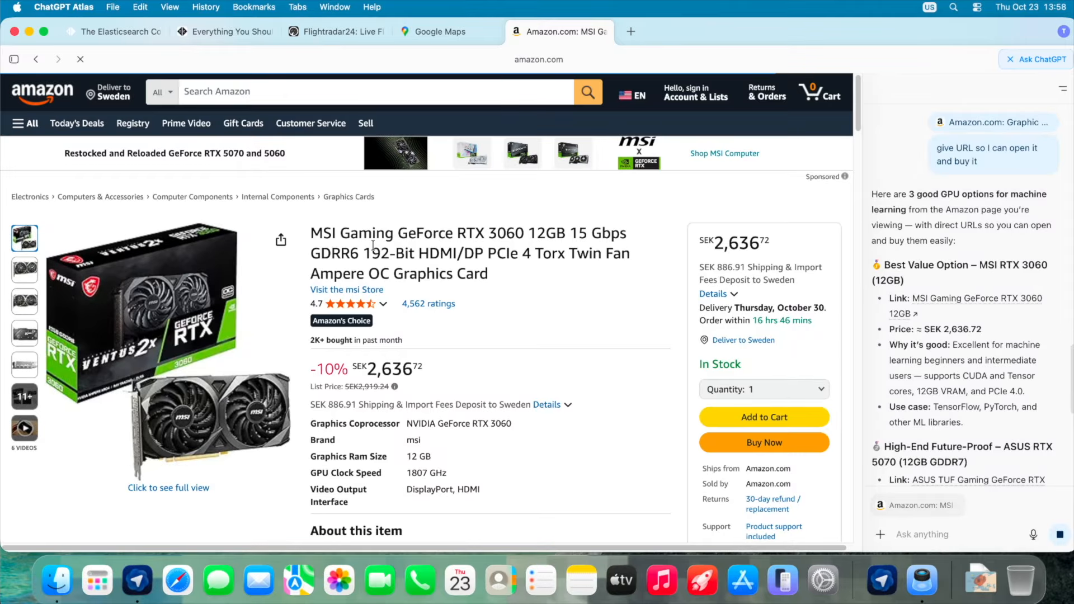
scroll(506, 267, down, 1)
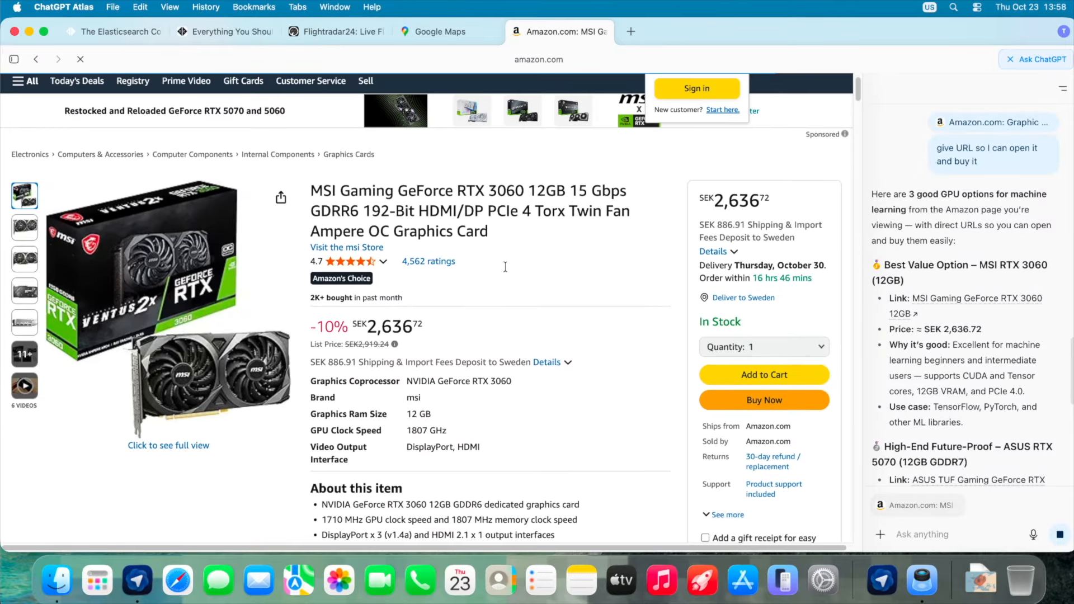
scroll(560, 314, down, 2)
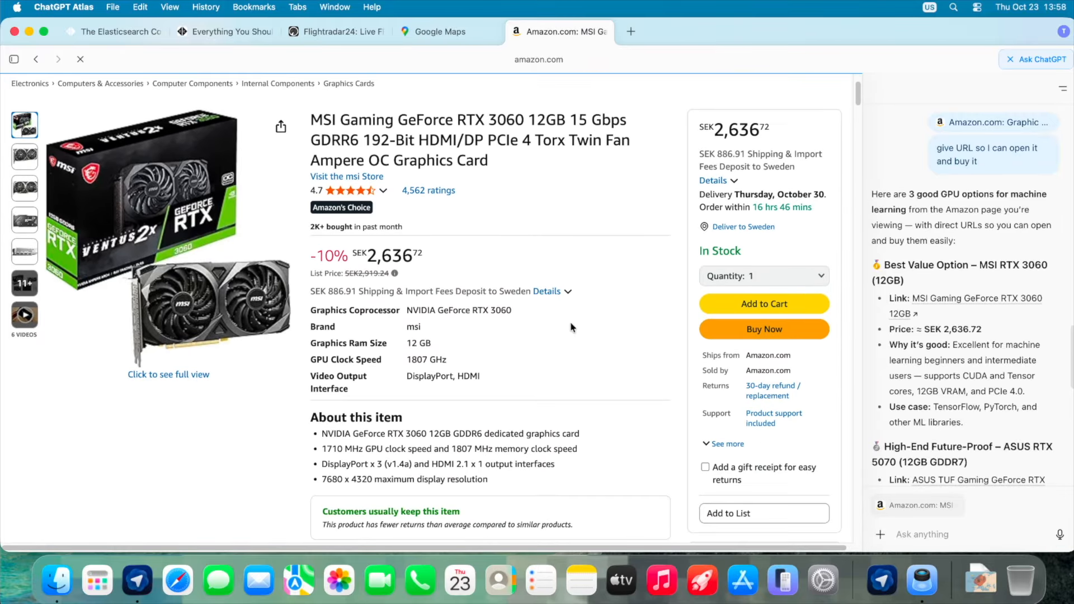
scroll(488, 303, up, 3)
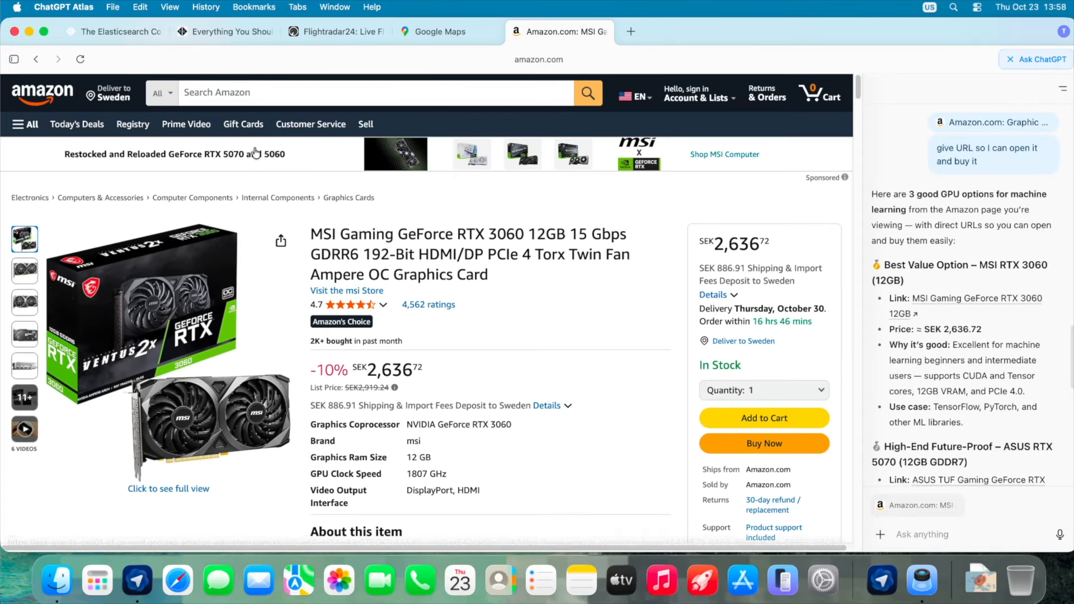
Return to the graphic cards results and compare the listed GPUs with ChatGPT's recommendations.
click(35, 60)
scroll(534, 286, down, 10)
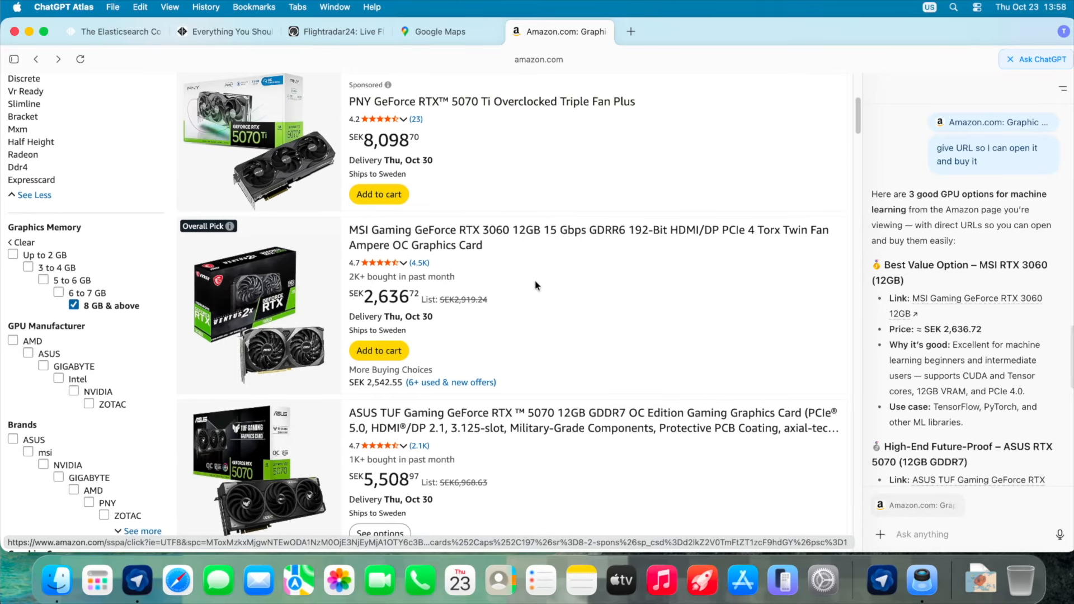
scroll(536, 286, down, 10)
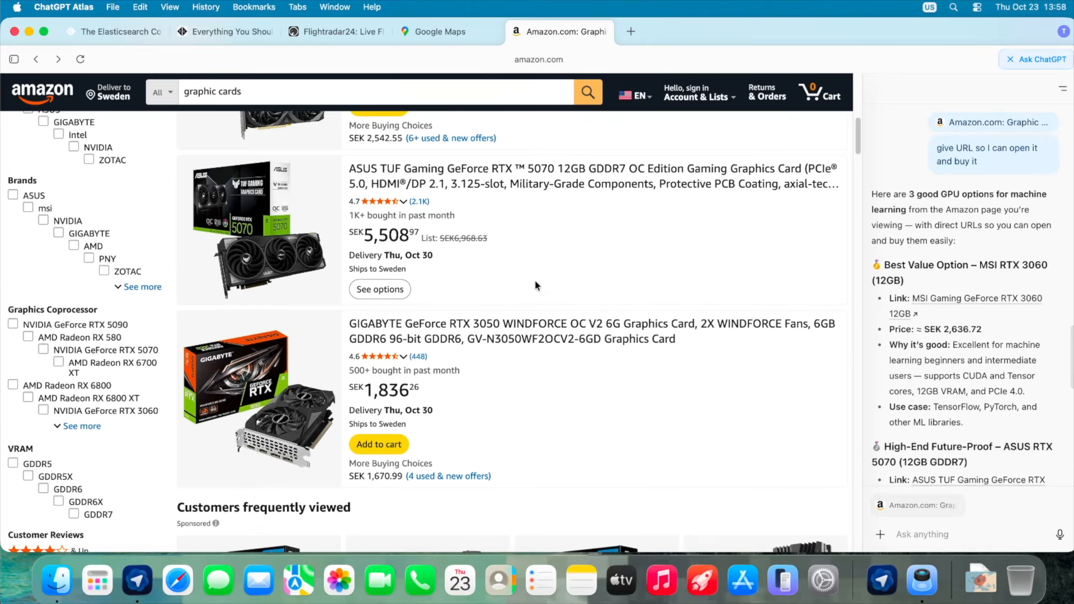
scroll(537, 280, up, 10)
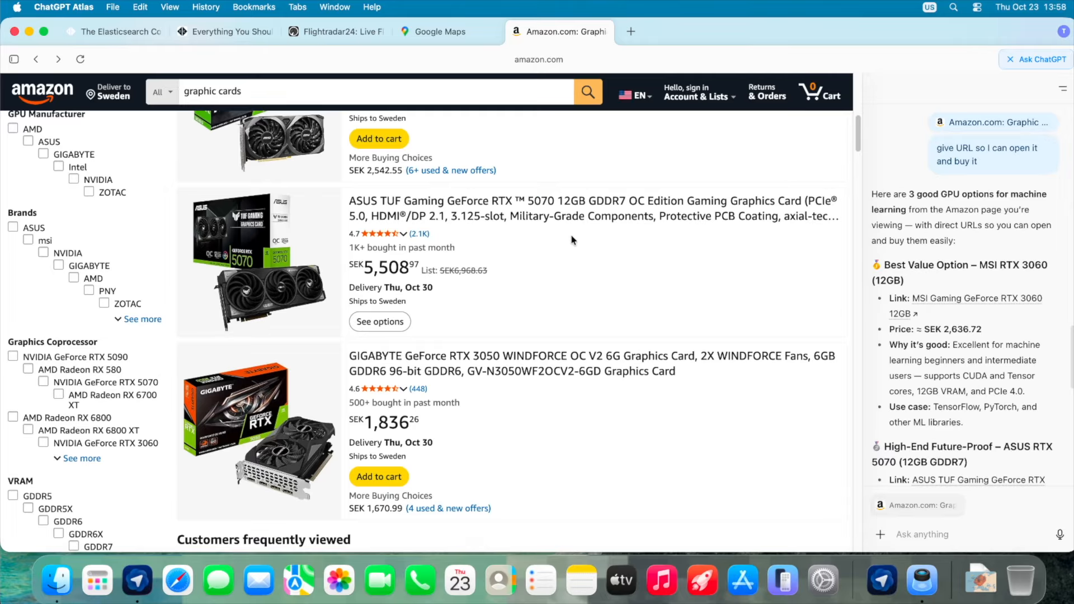
scroll(572, 240, up, 3)
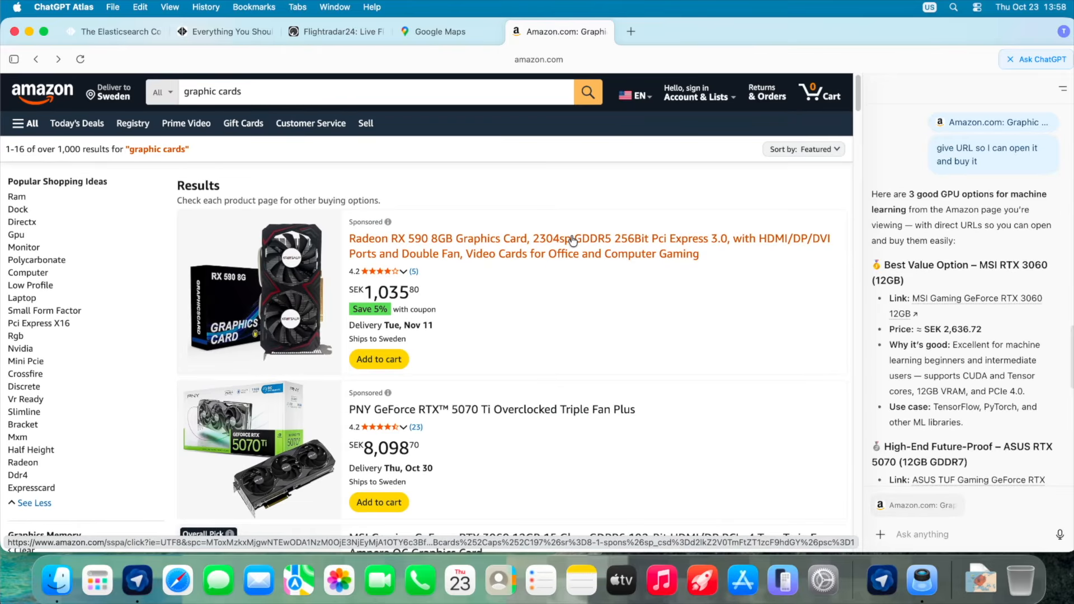
Examine the result count, the sorting options and the page navigation of the graphic cards results.
drag(7, 151, 55, 149)
click(23, 151)
click(55, 149)
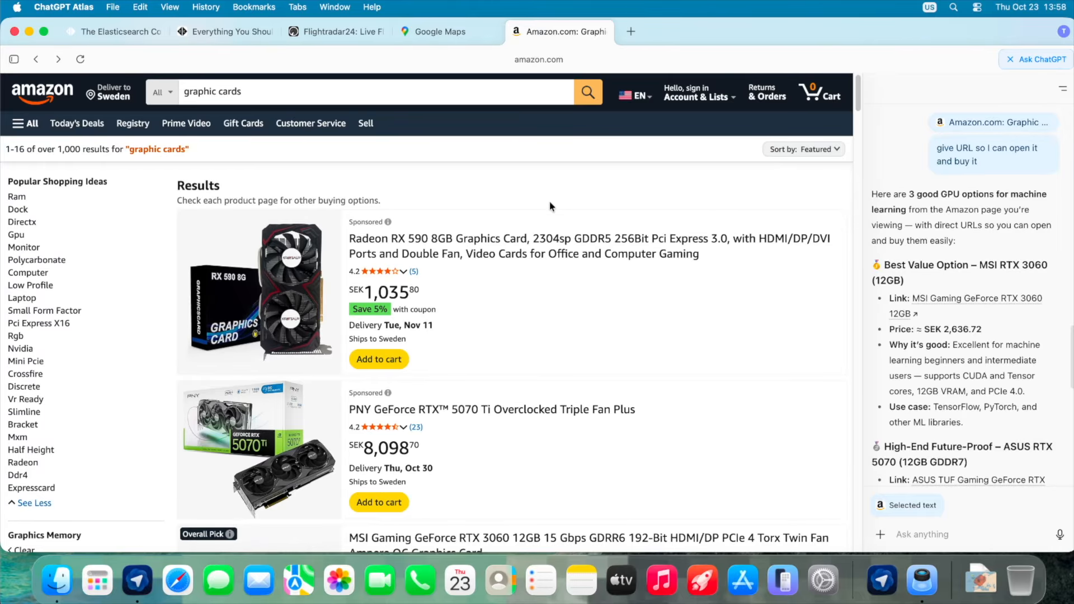
click(801, 149)
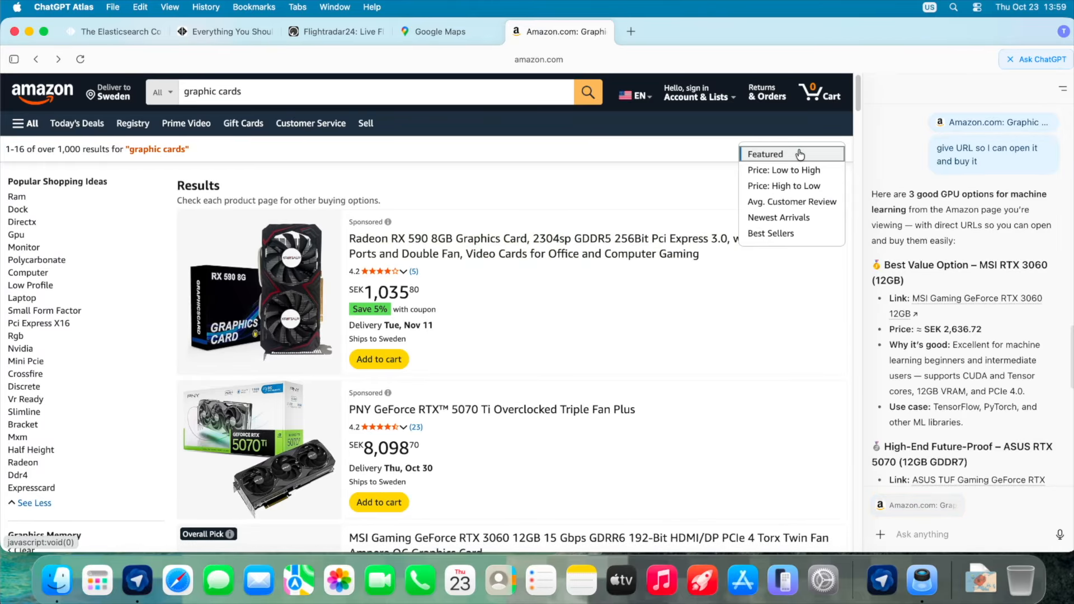
scroll(616, 362, down, 20)
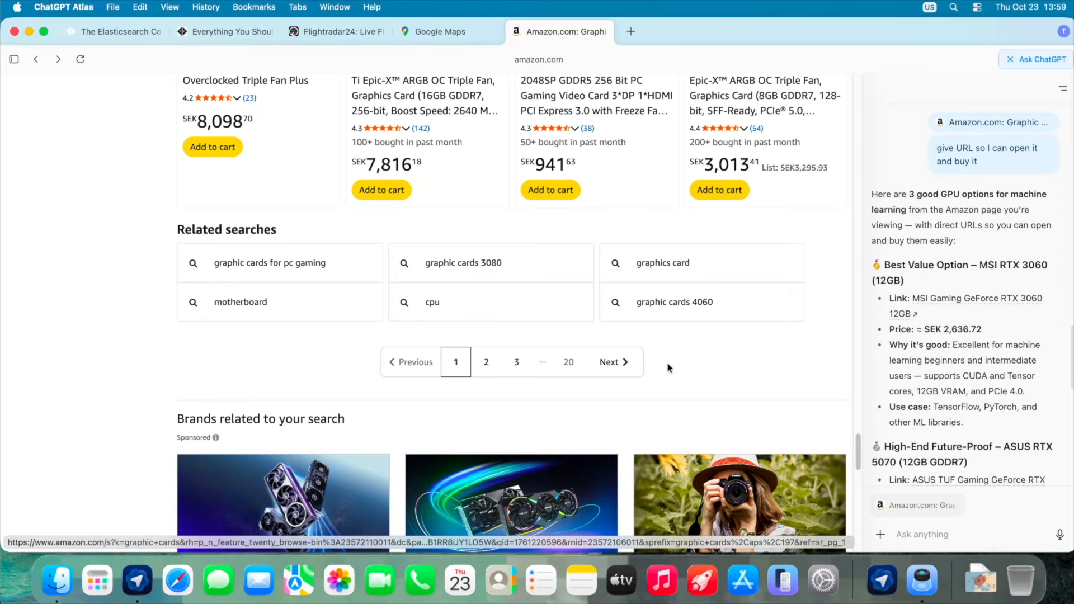
scroll(666, 358, up, 4)
scroll(664, 340, down, 12)
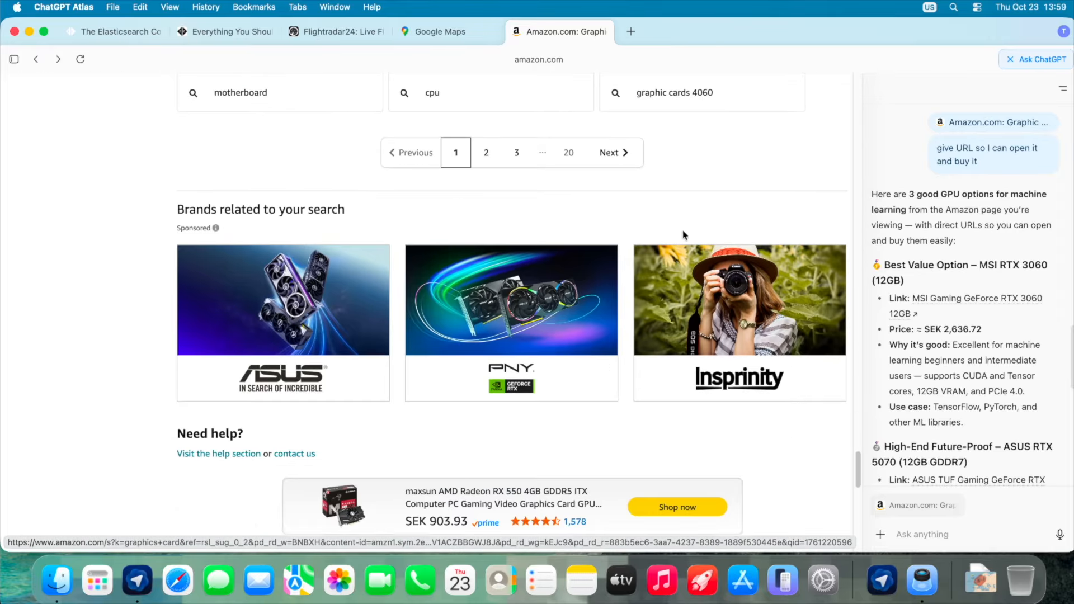
scroll(682, 235, up, 15)
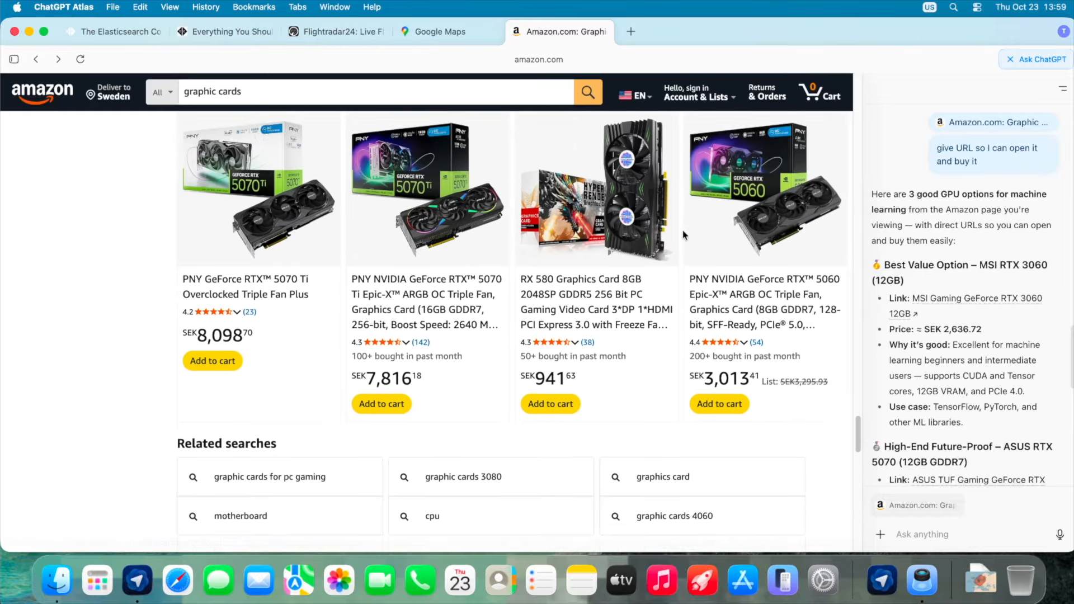
scroll(684, 235, up, 10)
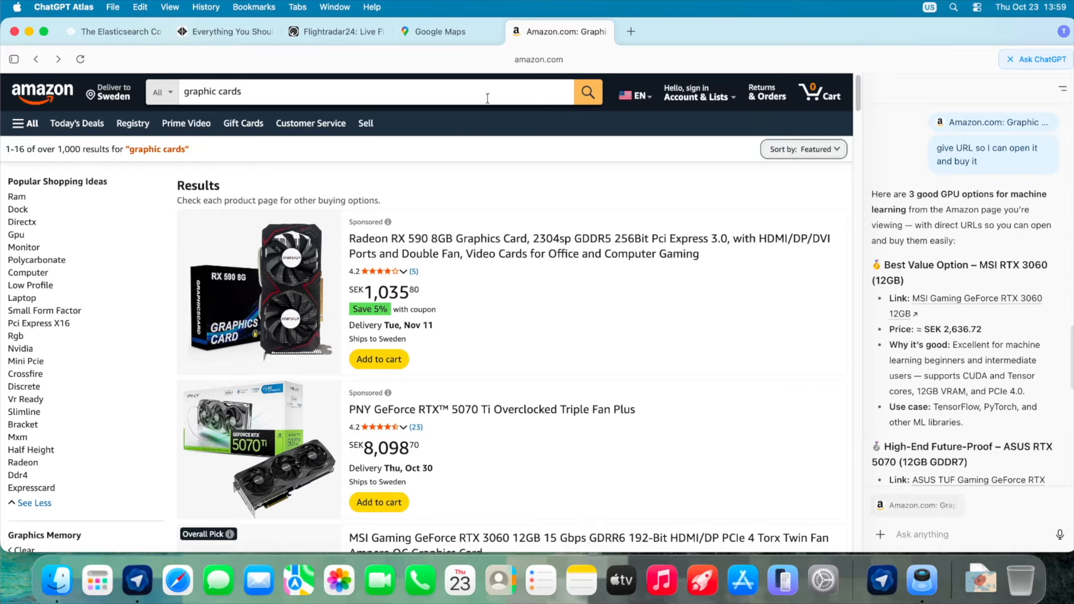
Ask ChatGPT in a new browser page "give me website with free text of hamlet book from shekspeare".
key(super+t)
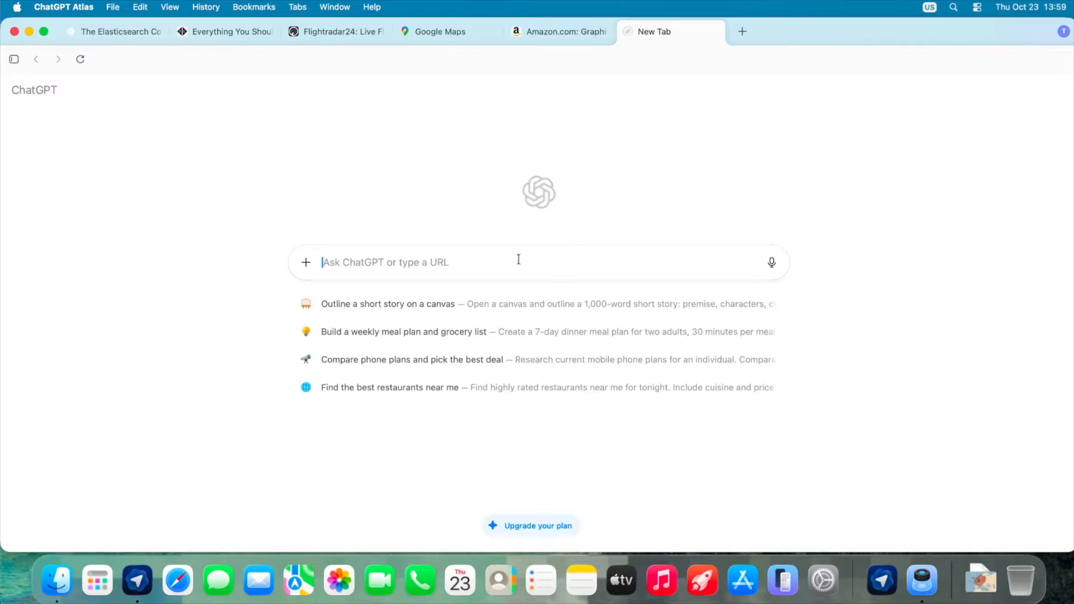
text(give me we)
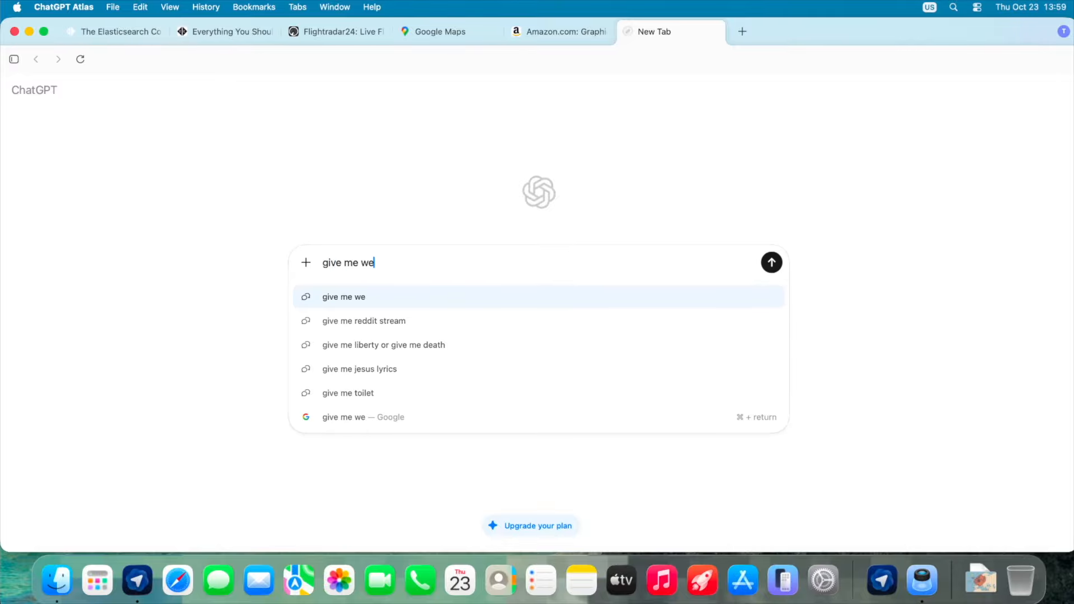
text(bsite wit)
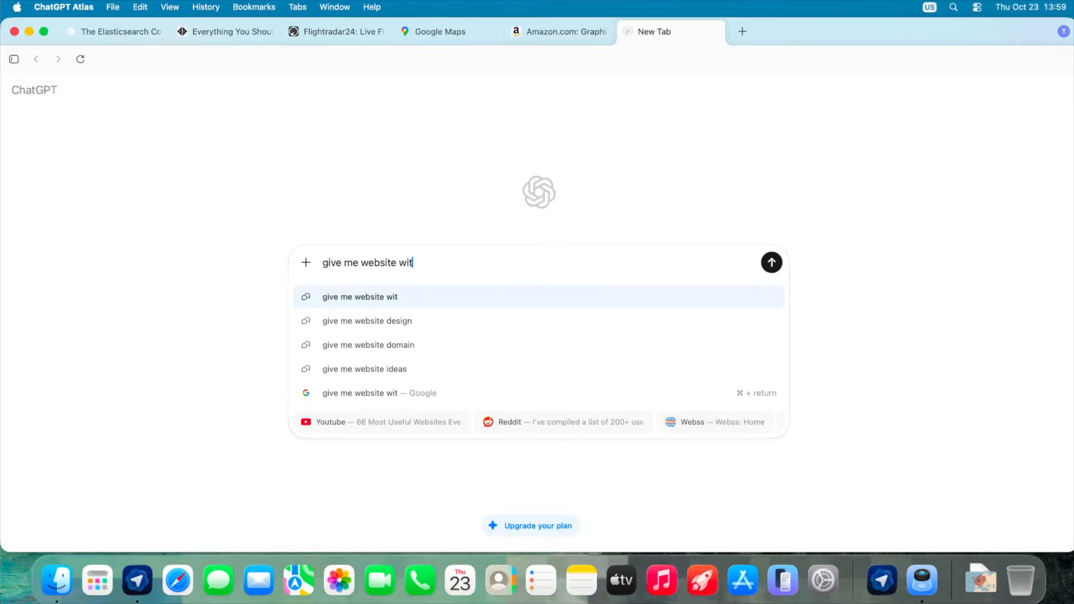
text(h free )
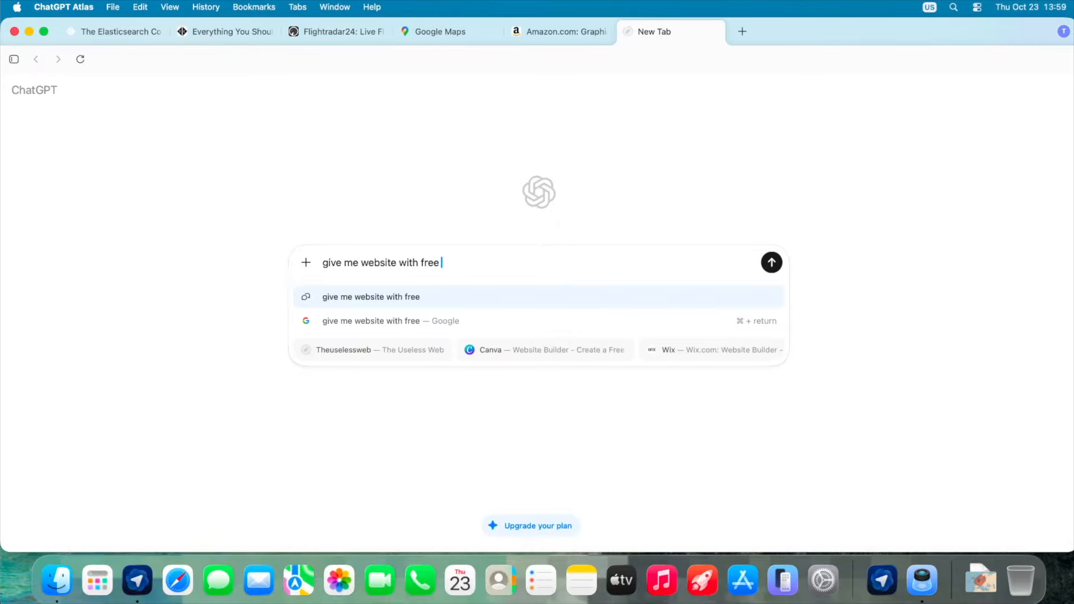
text(text of hamlet book)
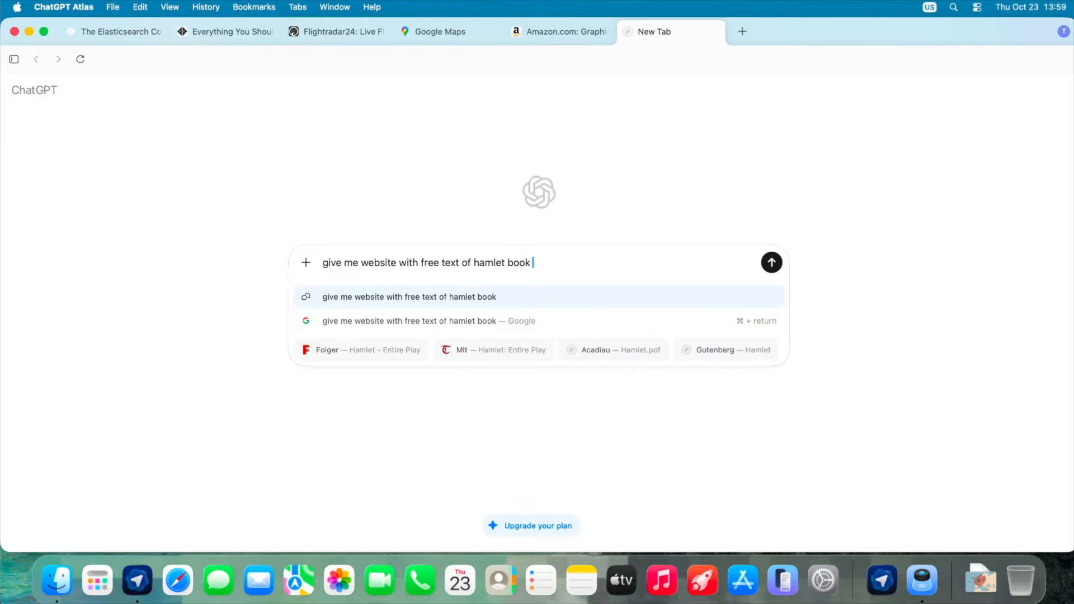
text( from shekspe)
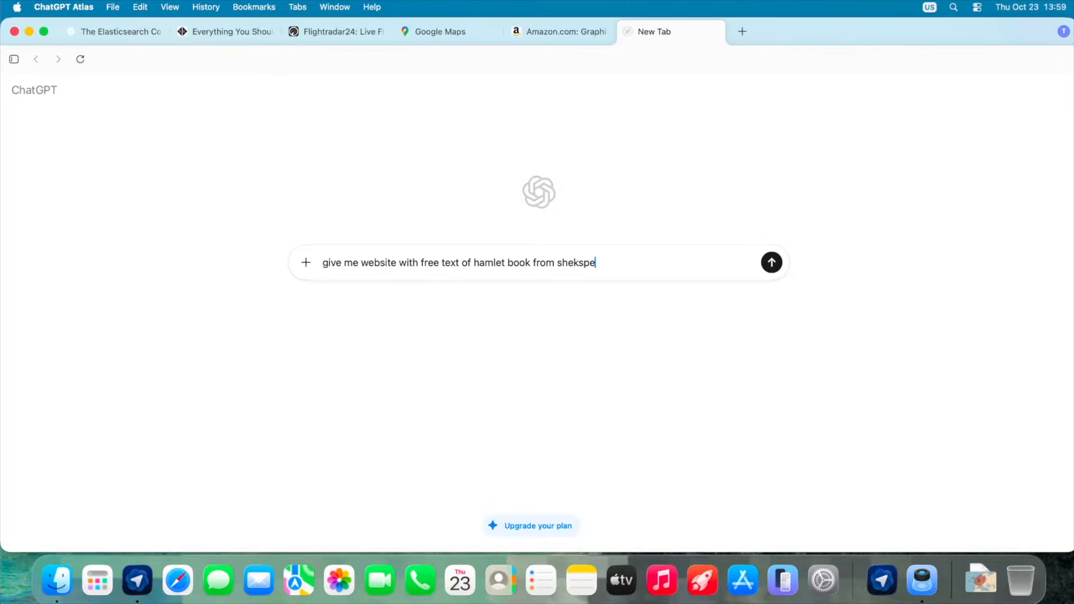
text(are)
key(Return)
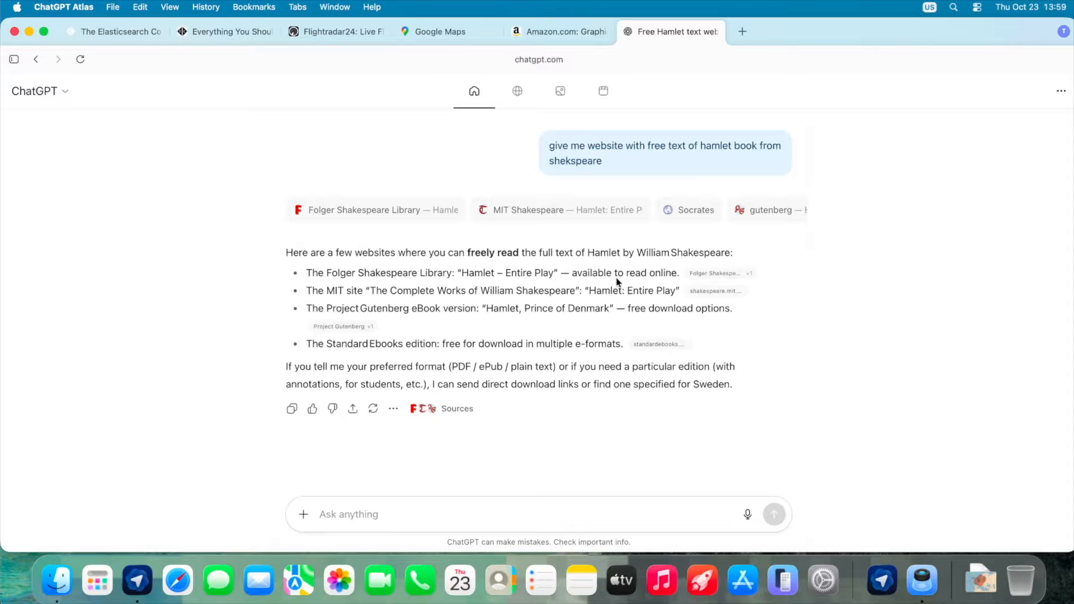
Open the MIT "Hamlet: Entire Play" source from ChatGPT's answer and skim the play through to its end.
mouse_move(730, 274)
click(702, 292)
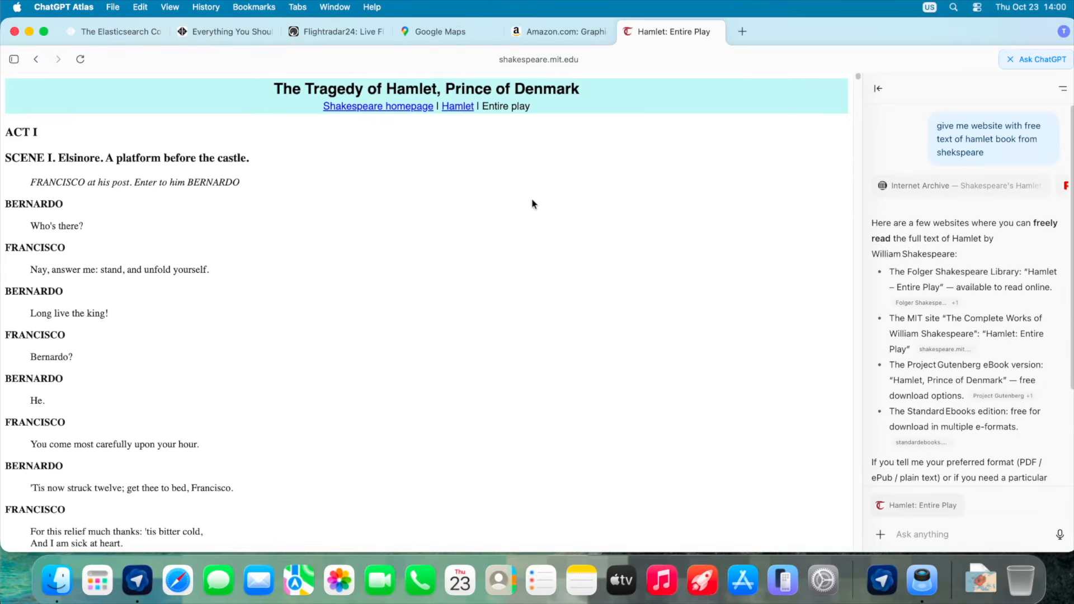
scroll(533, 203, down, 15)
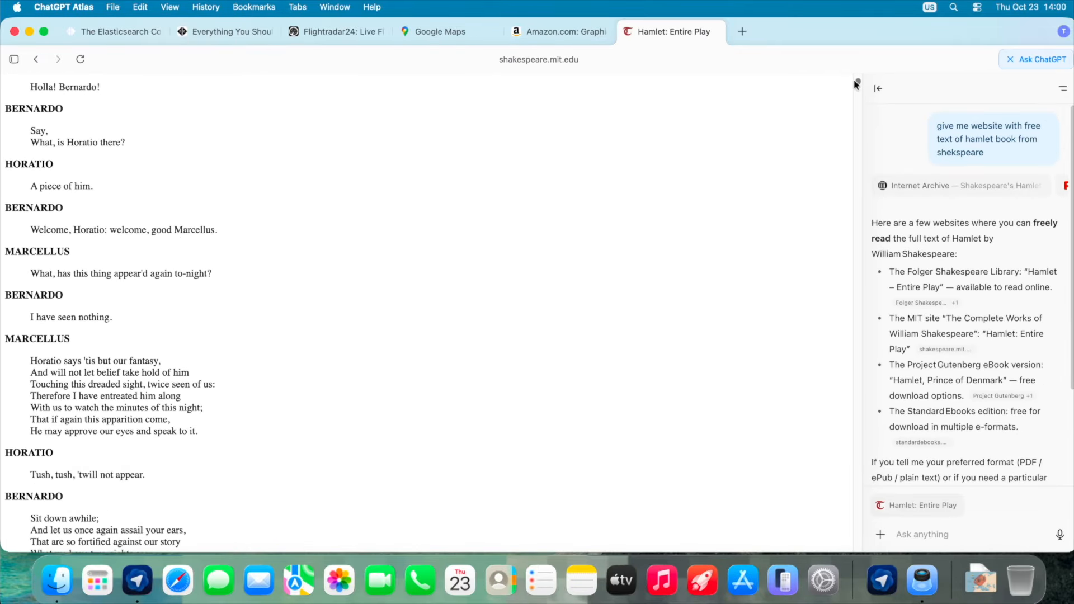
drag(854, 84, 856, 556)
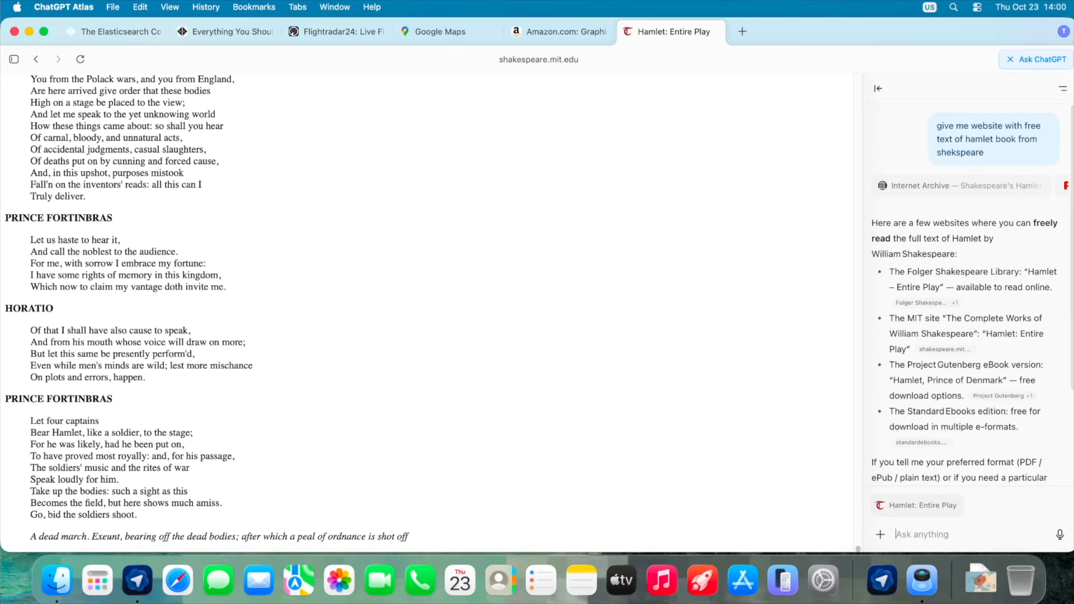
Ask ChatGPT to "analyze whole text and give me short 50 characters summary", then return to the start of the play.
text(analyze whole text and giv)
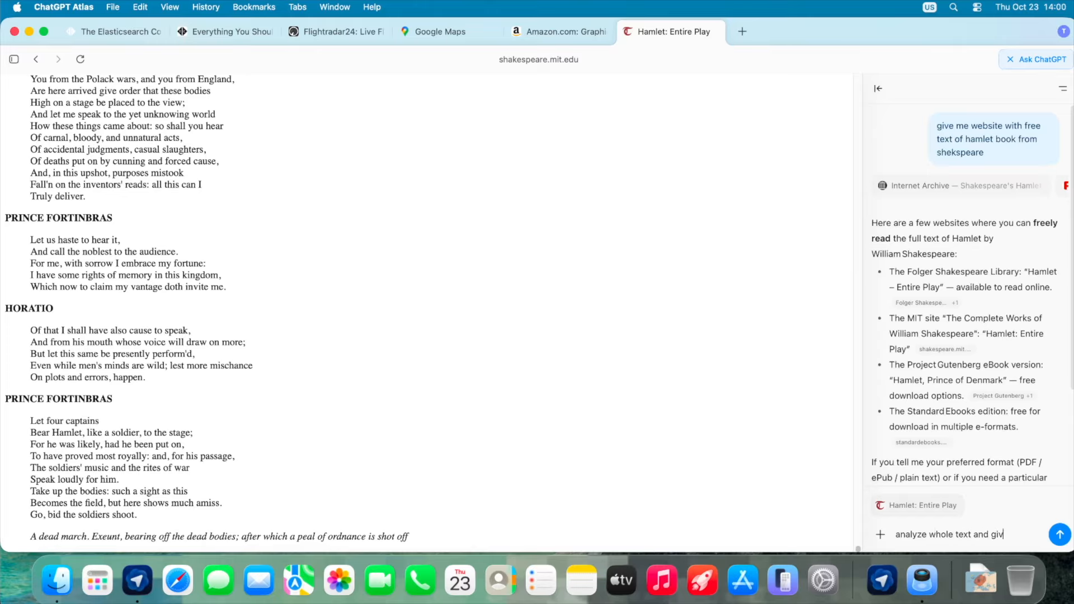
text(t 50)
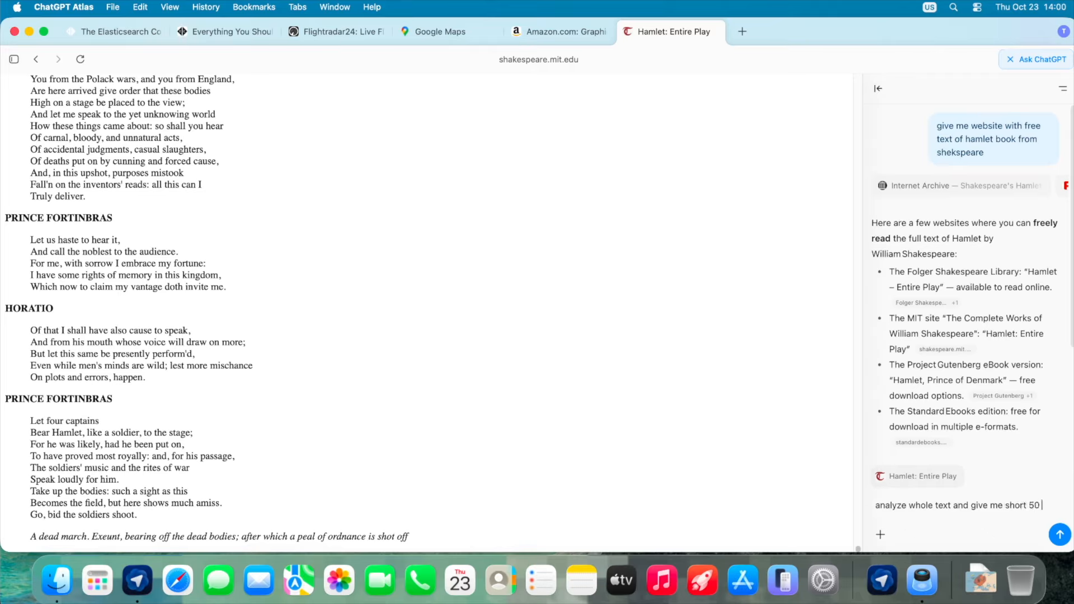
text( characters summary)
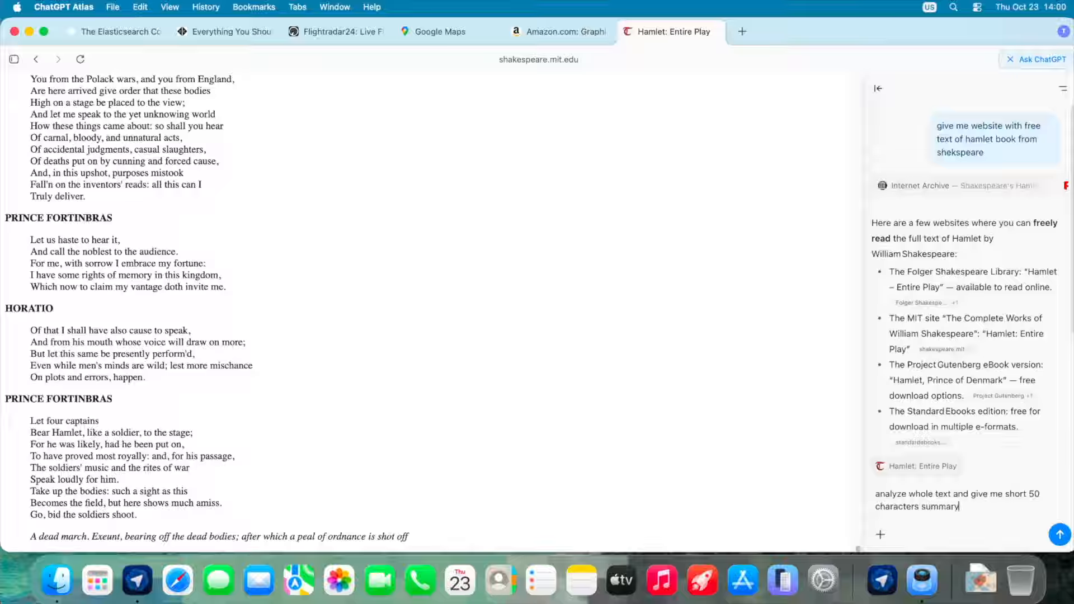
key(Return)
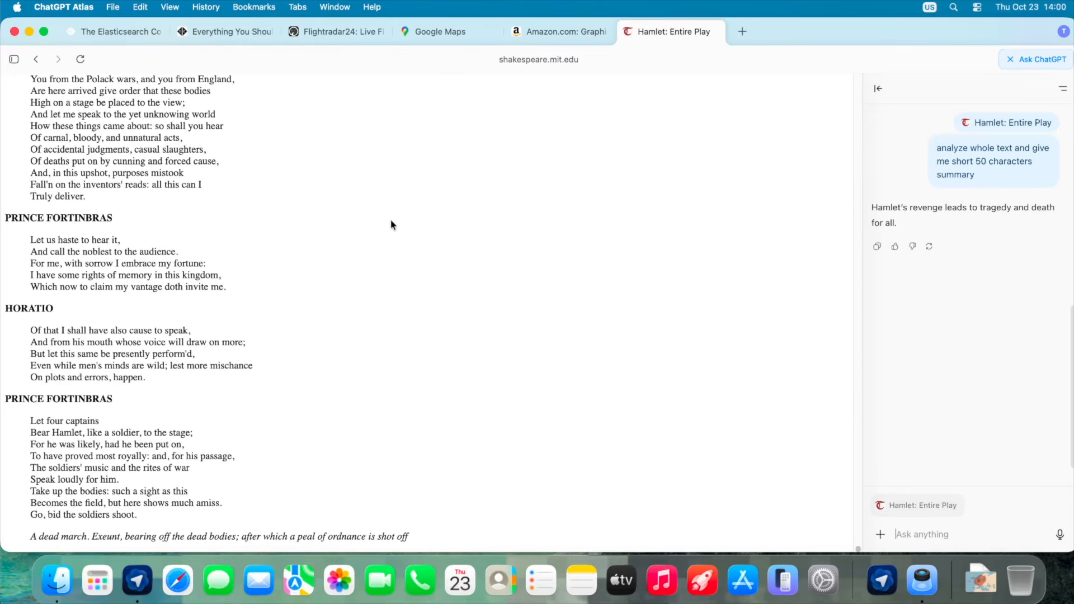
scroll(396, 227, up, 15)
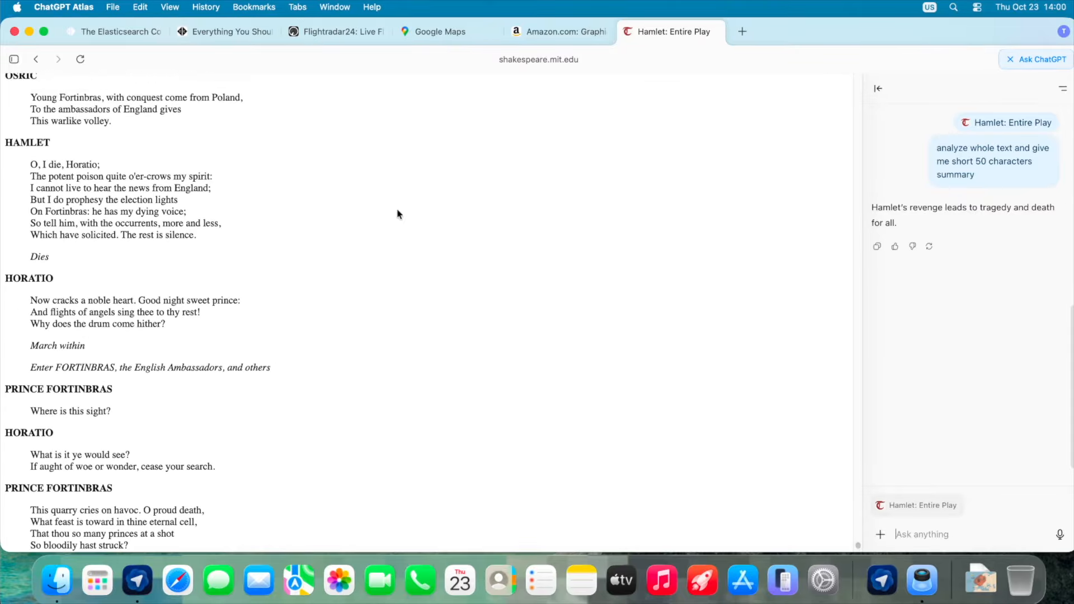
drag(859, 542, 855, 72)
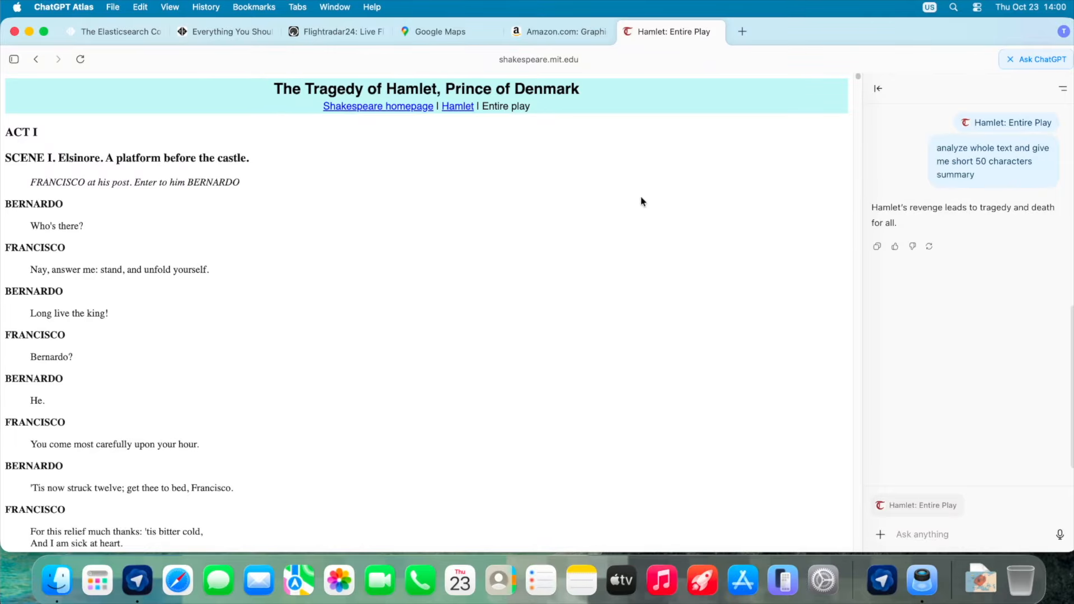
Revisit the open learn.toughcoding.net, Google Maps and Amazon pages, then return to the Hamlet text.
click(118, 31)
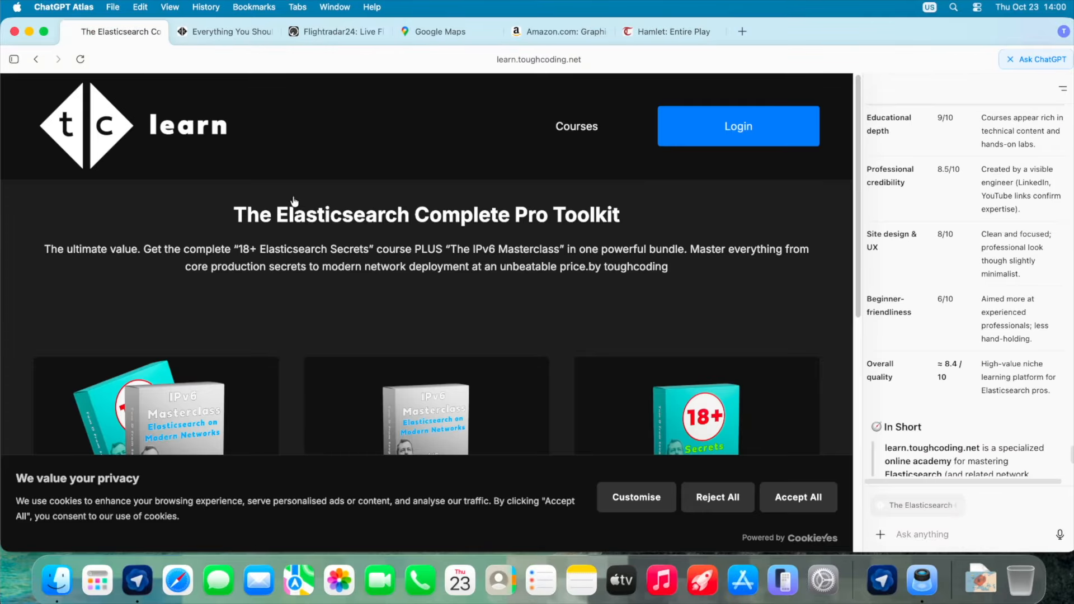
scroll(505, 196, down, 3)
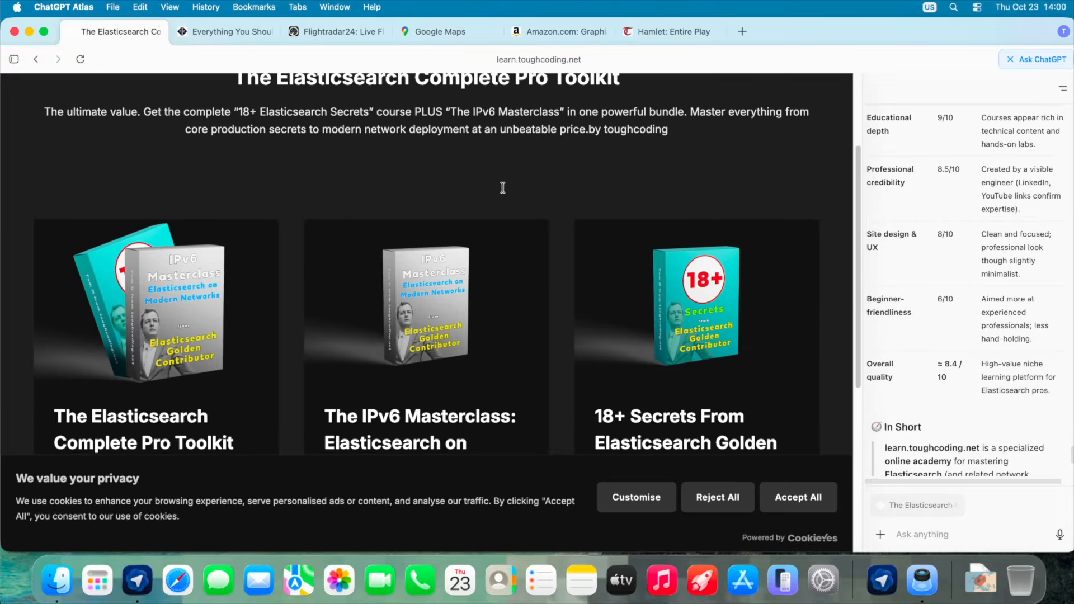
scroll(504, 190, up, 3)
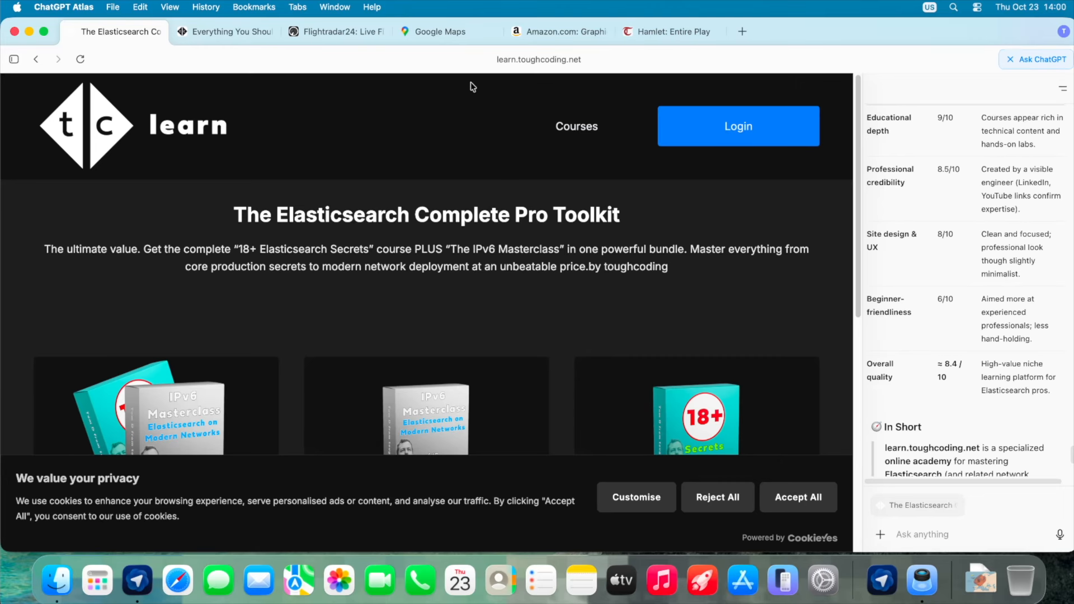
click(440, 31)
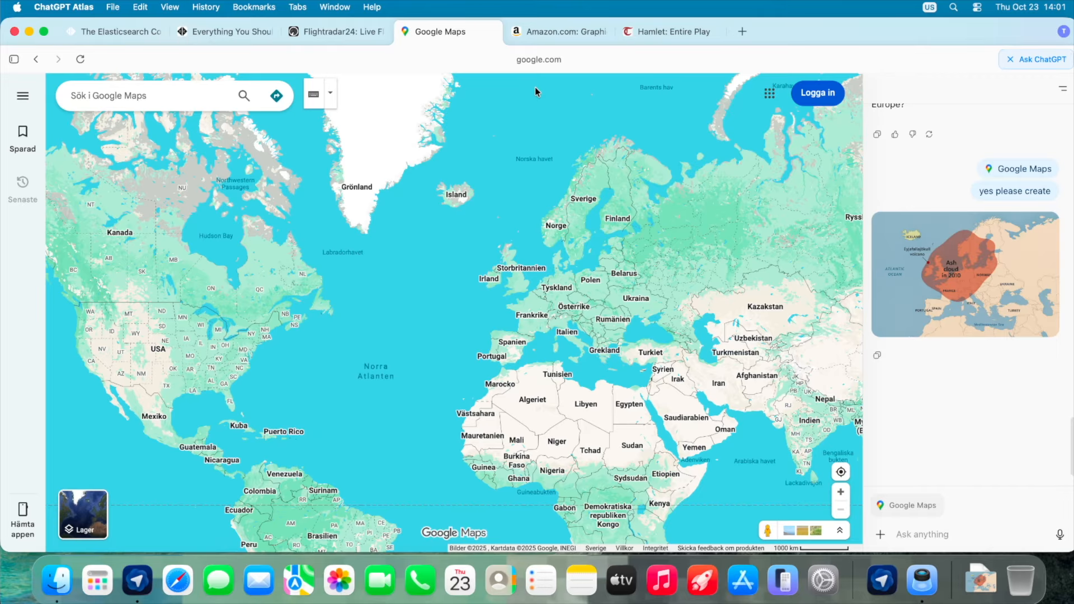
click(573, 37)
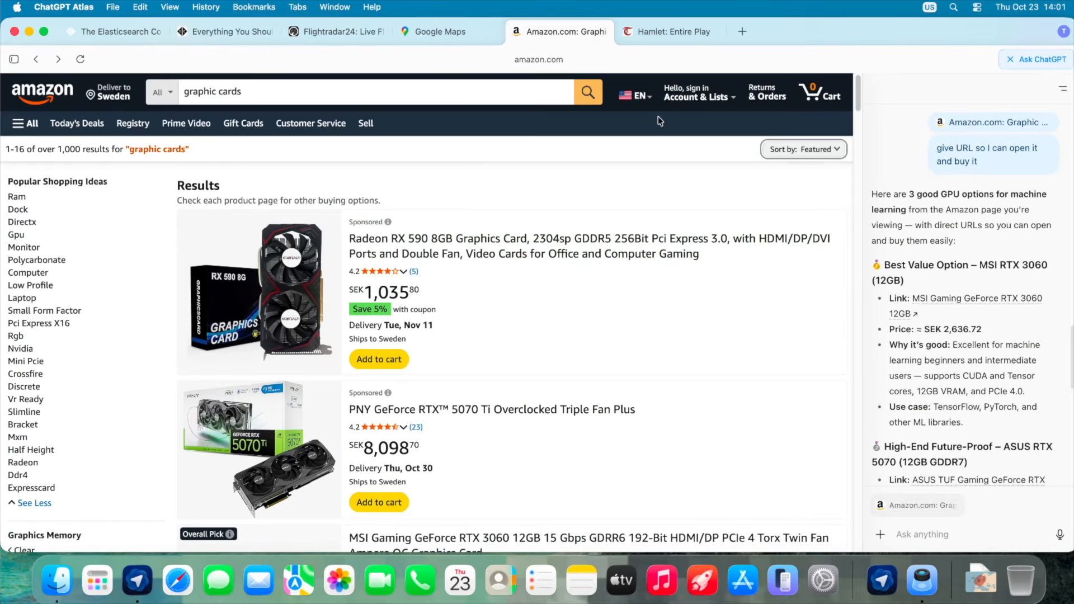
click(679, 37)
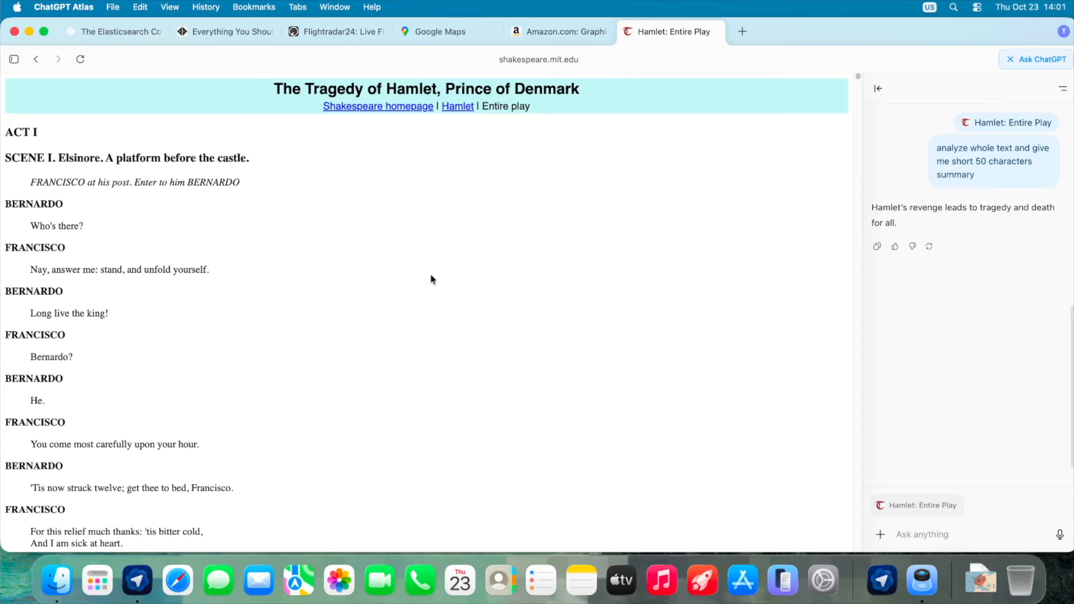
Bring up the Developer Tools window for the toughcoding.net fields storage article, examine its Elements view, then return to the article.
click(226, 34)
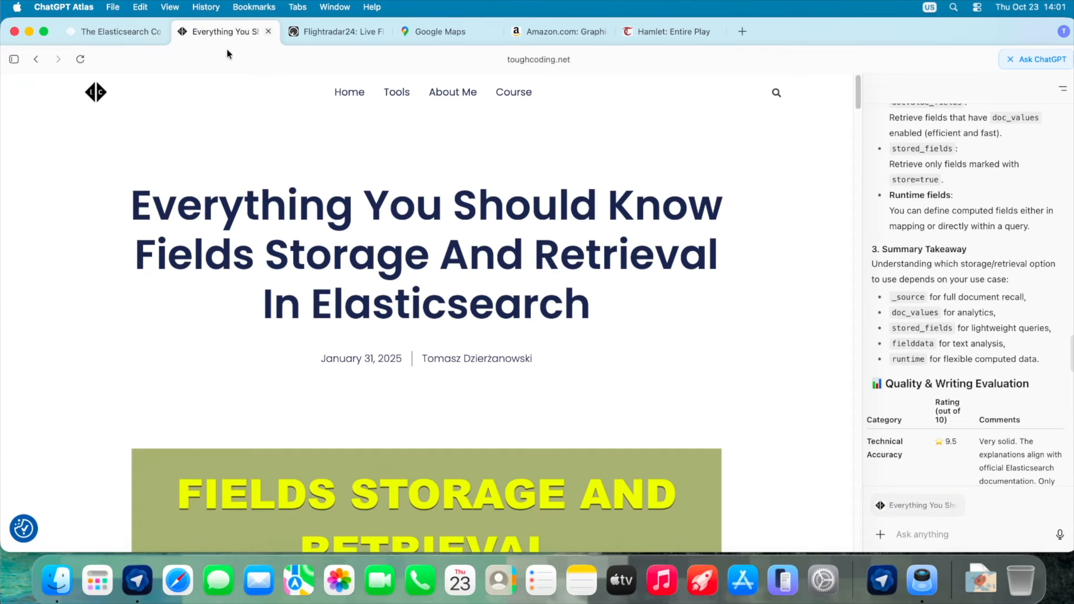
right_click(278, 166)
click(299, 225)
right_click(137, 580)
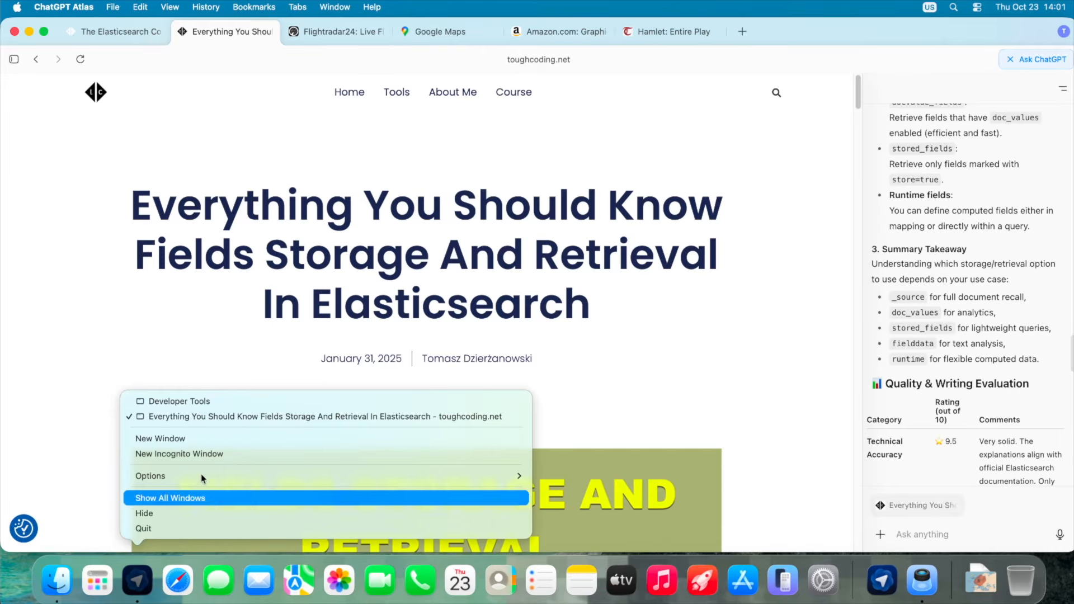
click(228, 407)
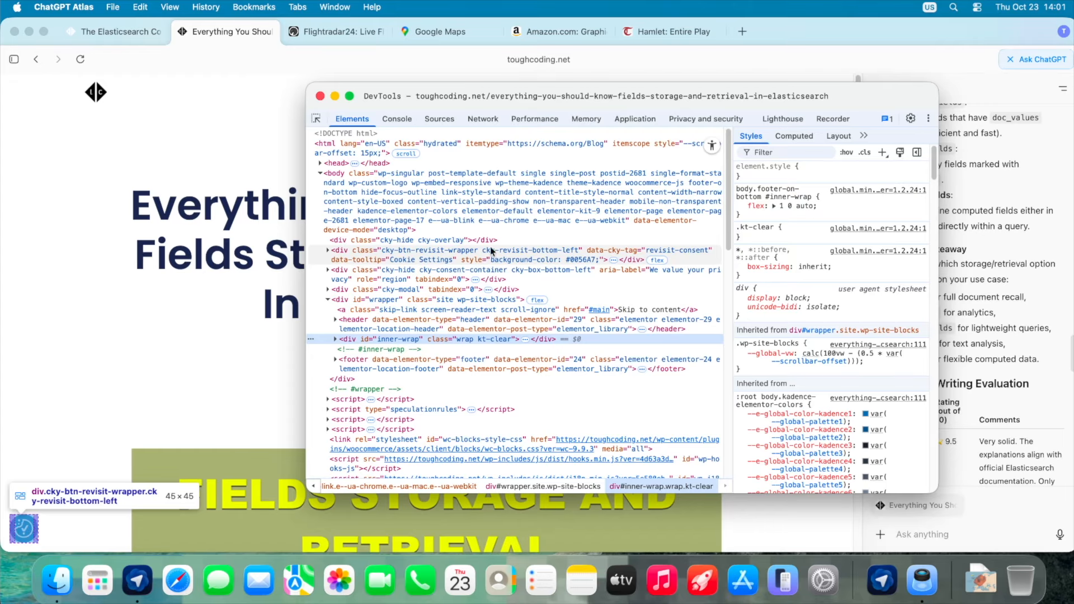
drag(522, 92, 456, 91)
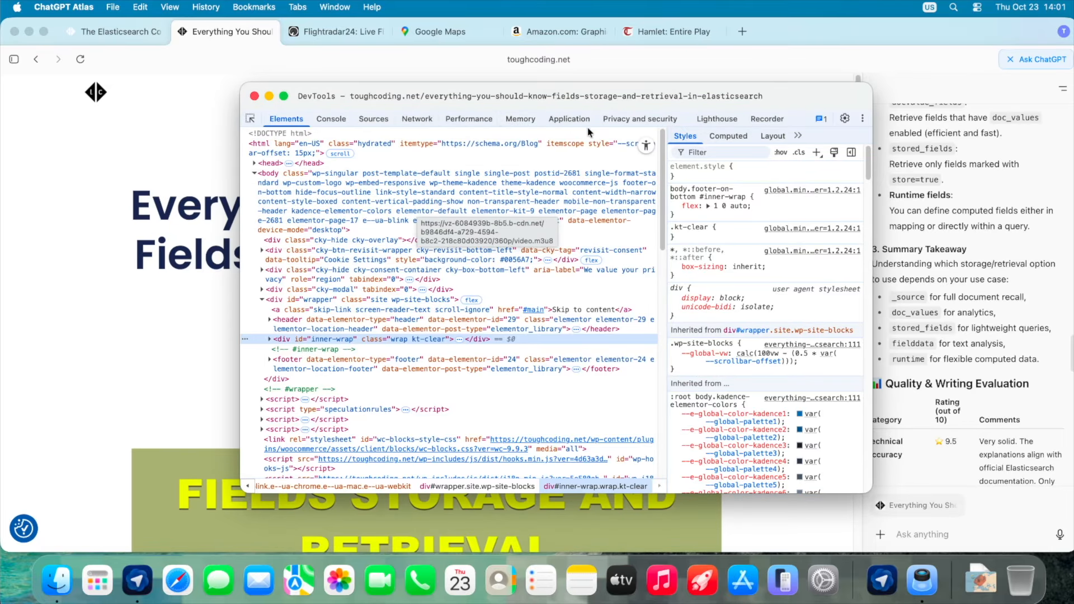
drag(653, 93, 600, 93)
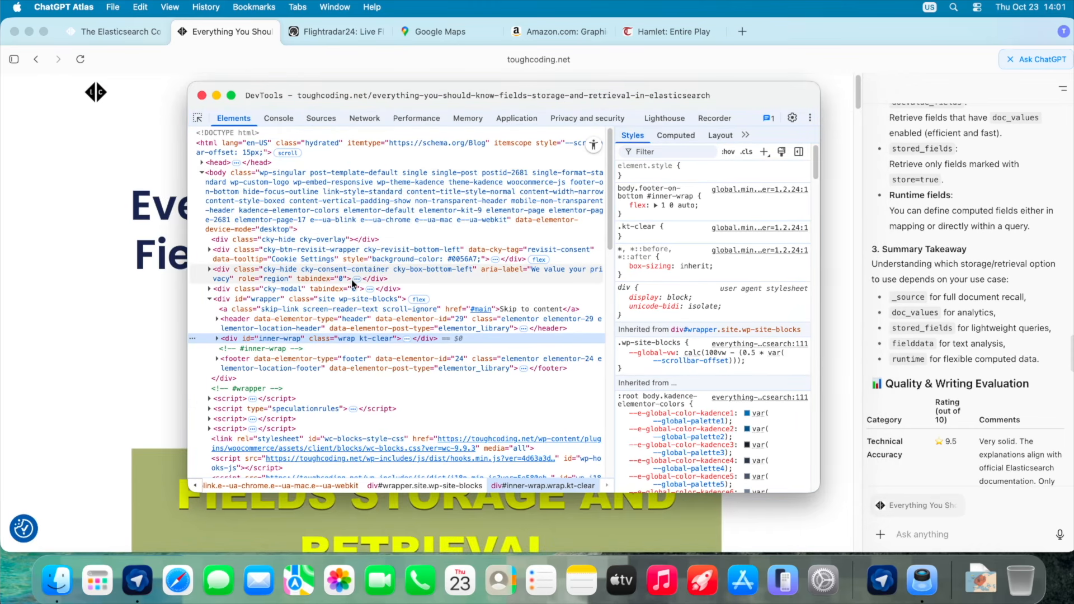
click(103, 175)
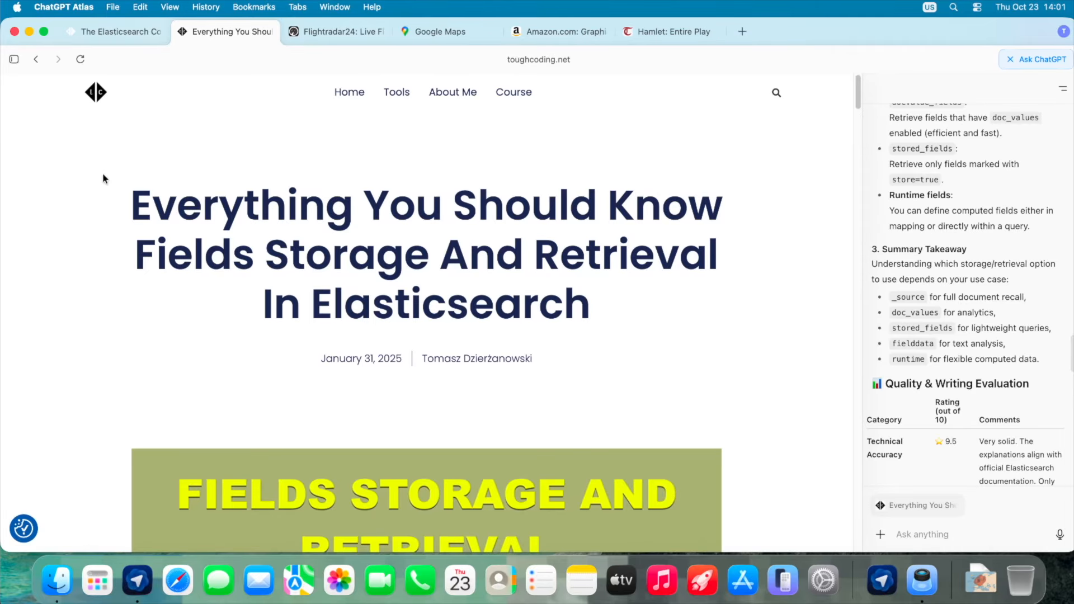
Return to the Elasticsearch Complete Pro Toolkit page on learn.toughcoding.net and accept all cookies.
click(140, 32)
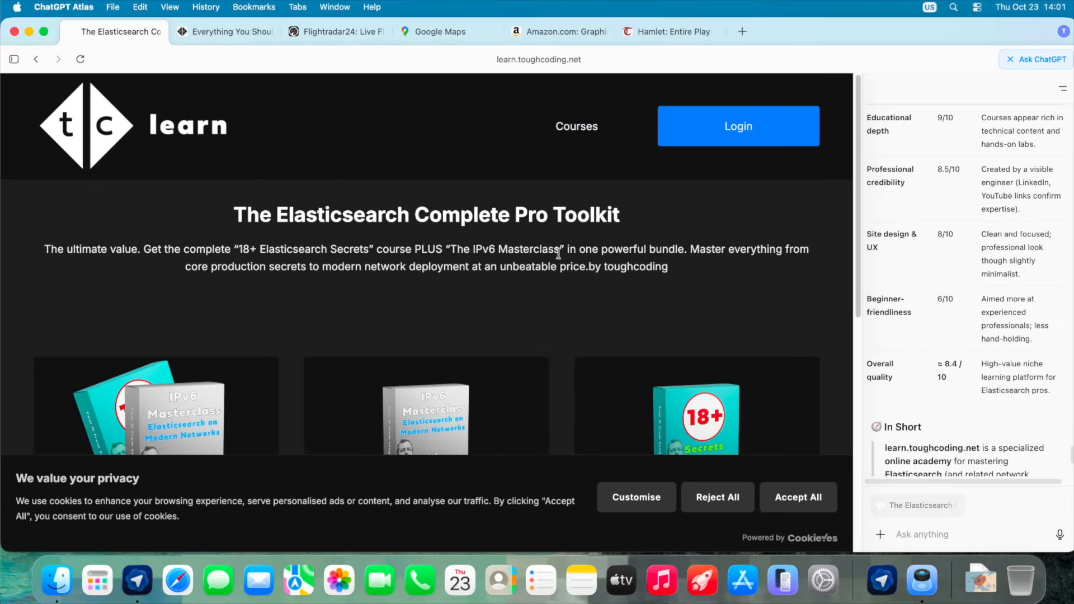
click(803, 509)
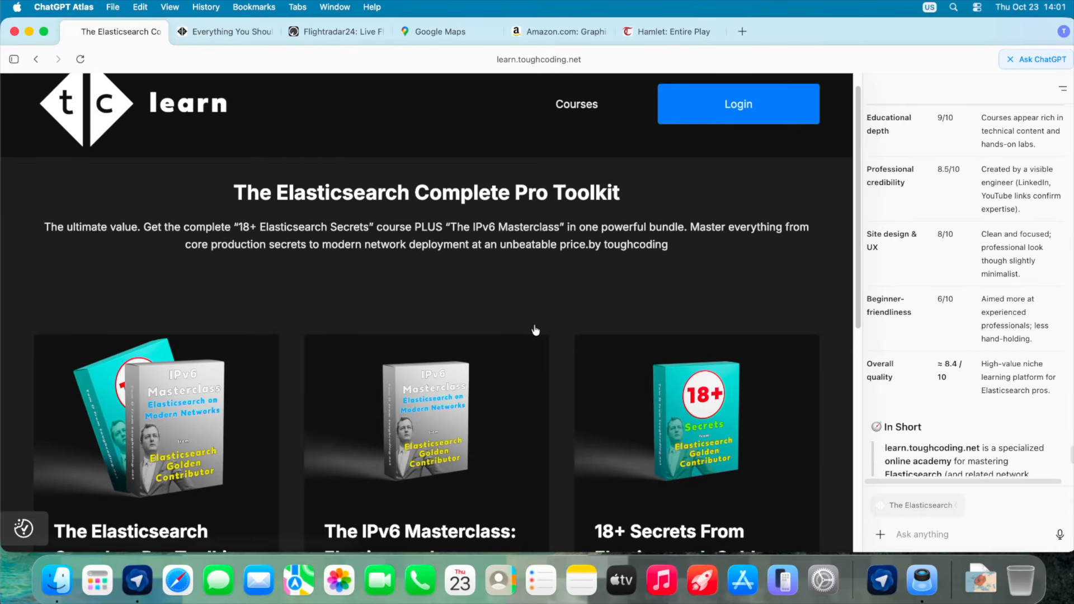
scroll(439, 263, up, 1)
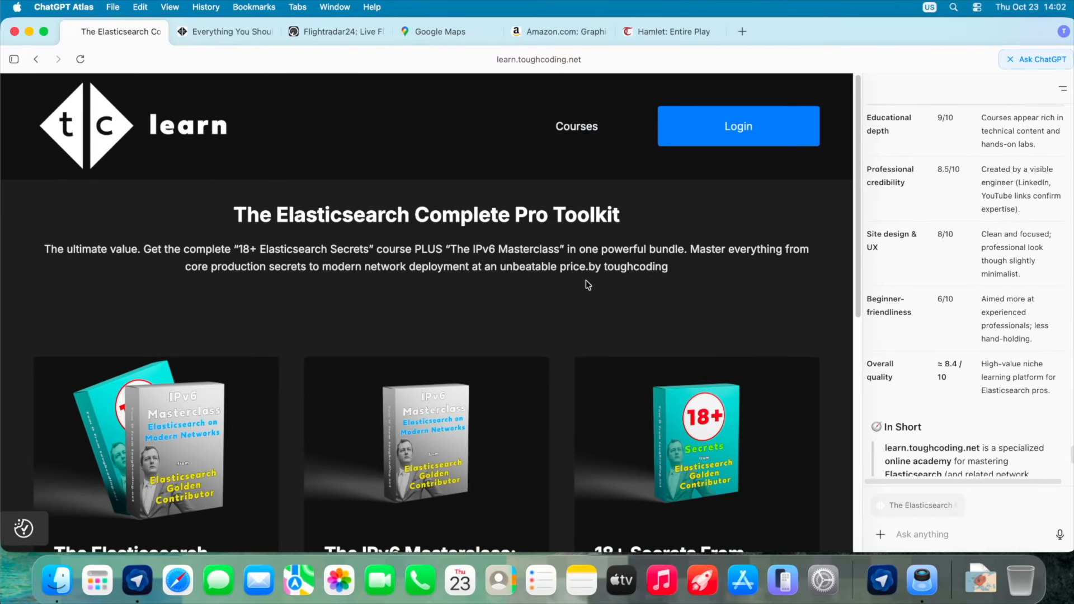
Review ChatGPT's quality ratings and short summary of learn.toughcoding.net alongside the toolkit's course page.
scroll(925, 373, down, 4)
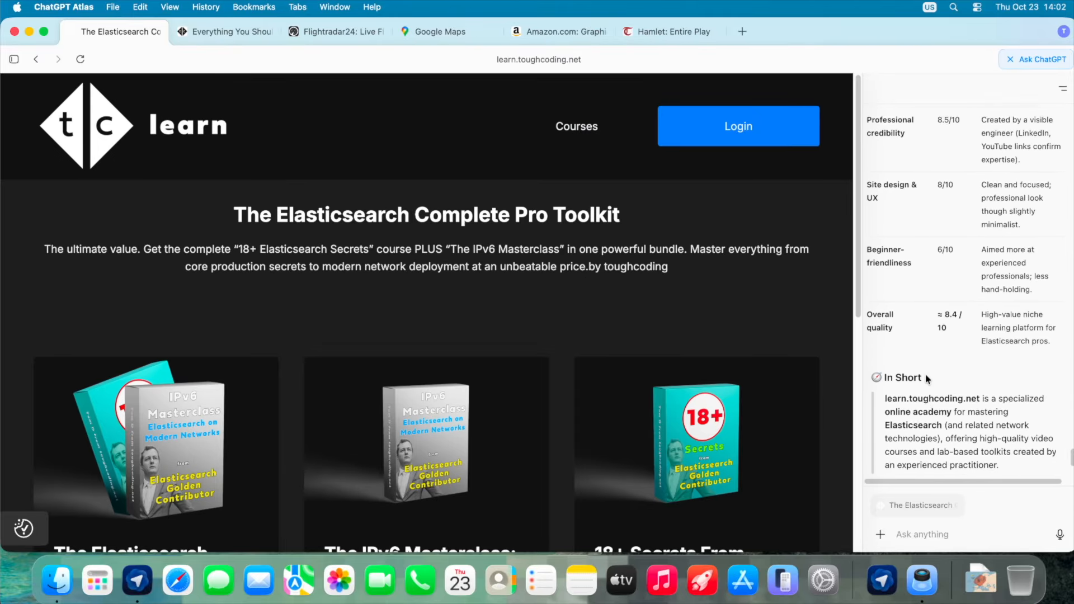
drag(944, 257, 953, 274)
click(955, 276)
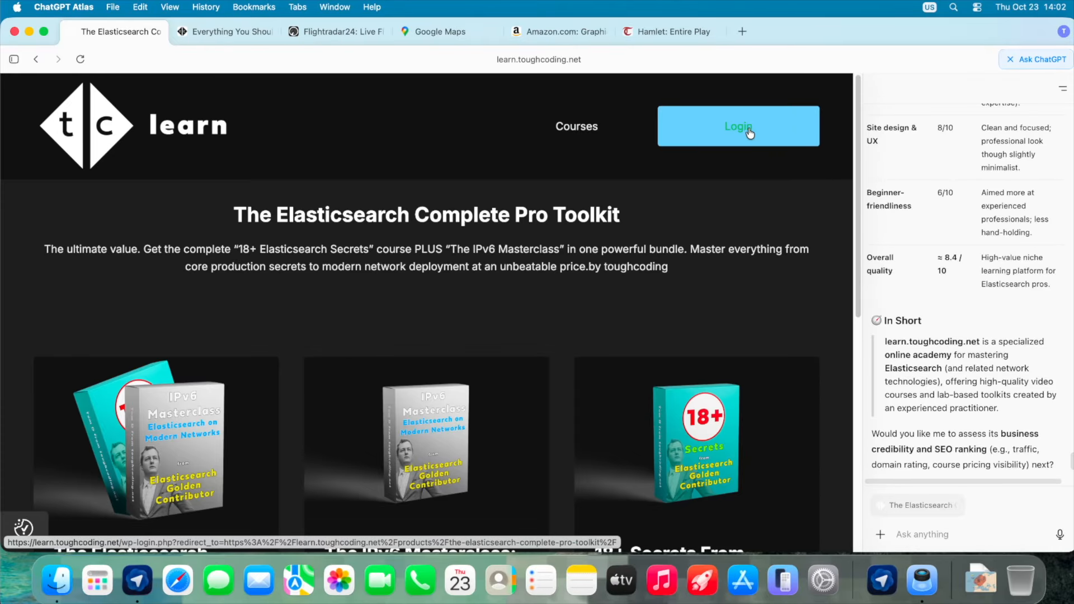
scroll(490, 302, down, 5)
scroll(489, 305, up, 5)
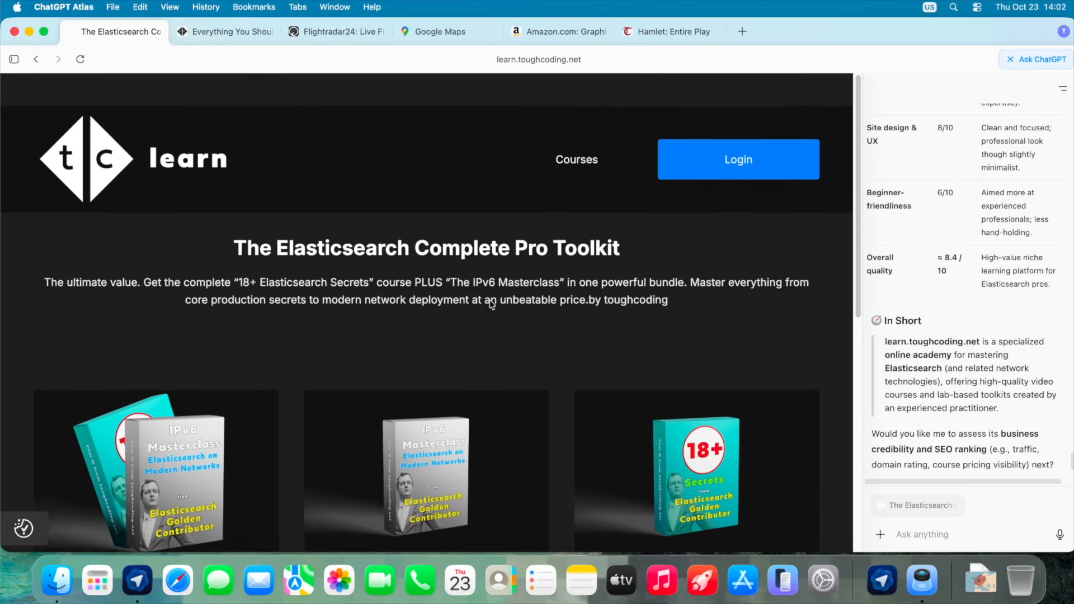
drag(234, 215, 415, 215)
click(423, 250)
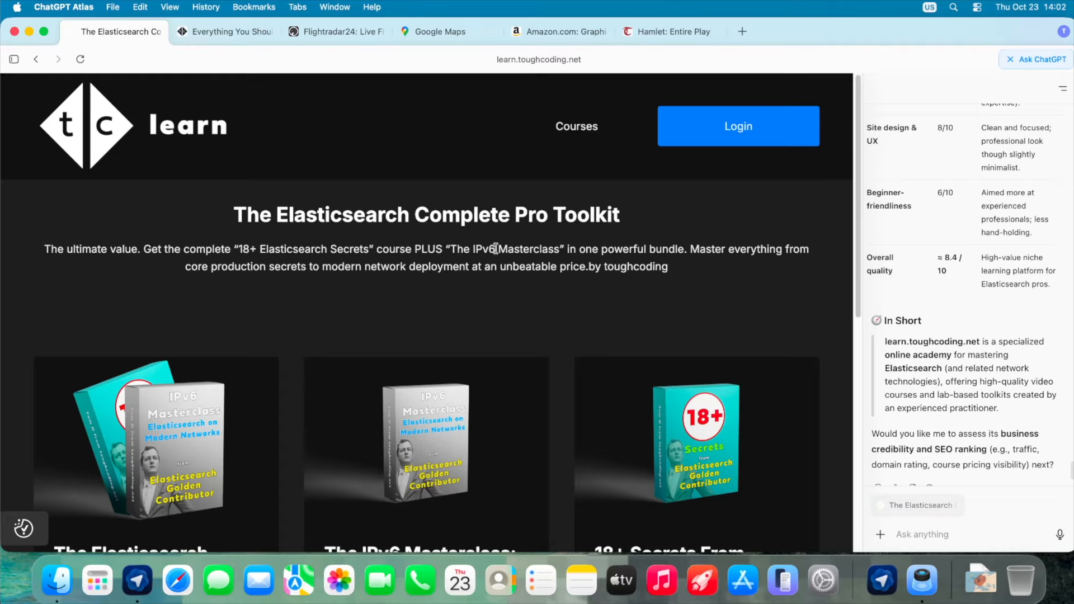
Return to the Flightradar24 map and ChatGPT's explanation of the empty airspace.
click(351, 31)
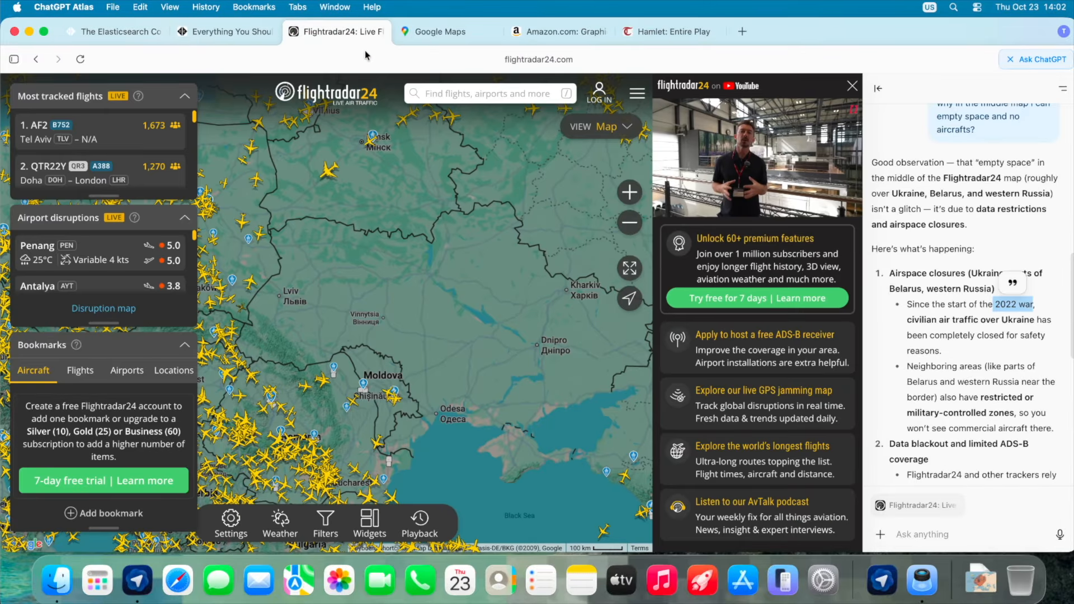